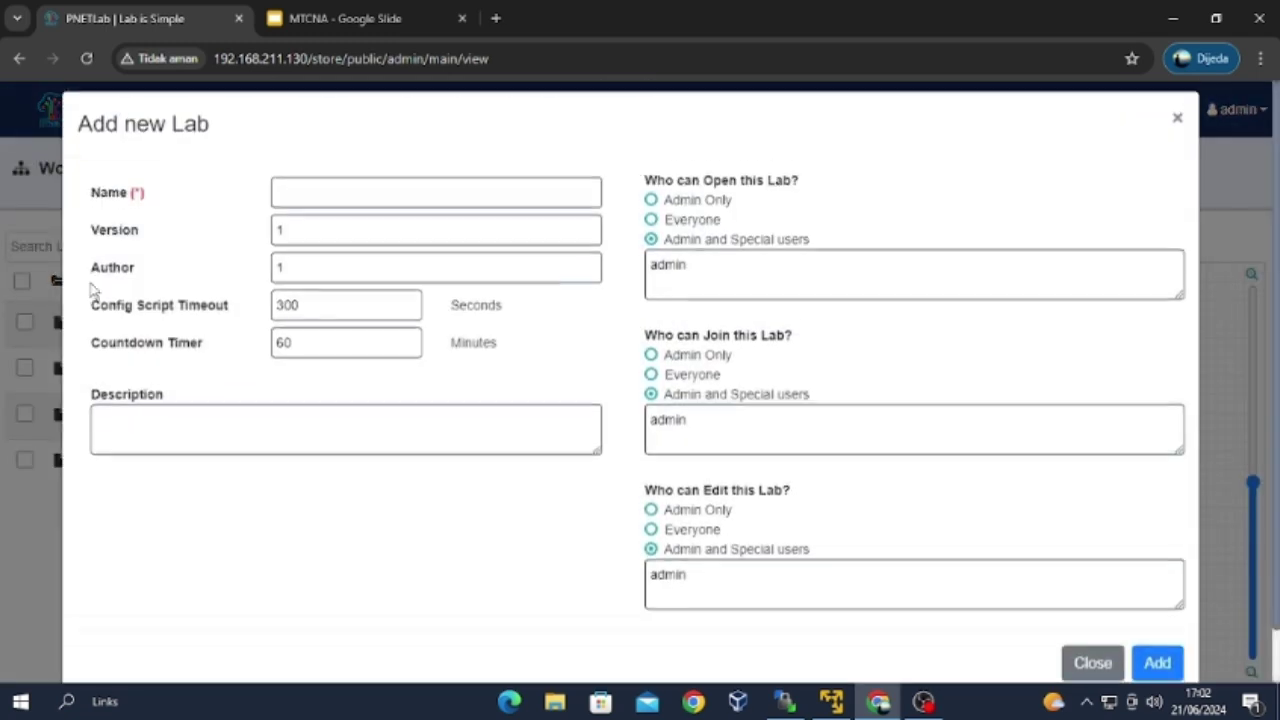
Create a new named PNETLab lab, opening its empty topology canvas with a 60-minute timer.
click(296, 205)
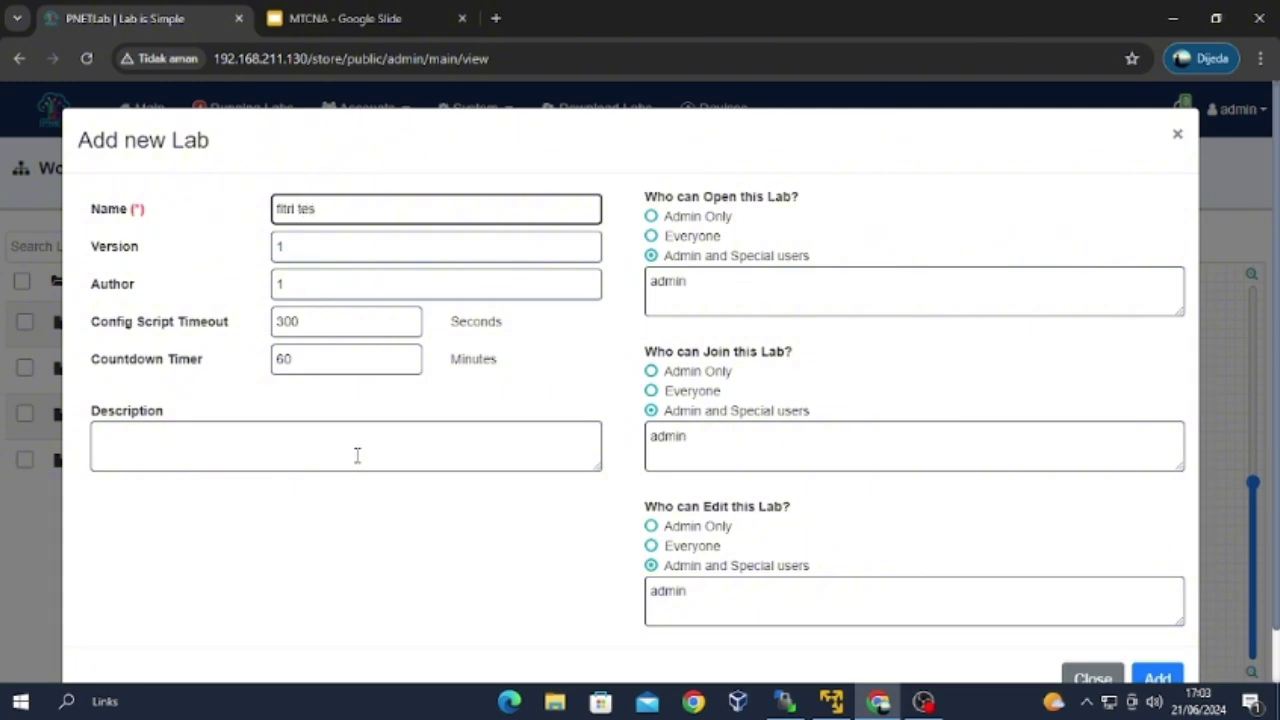
scroll(1157, 620, down, 1)
click(1157, 620)
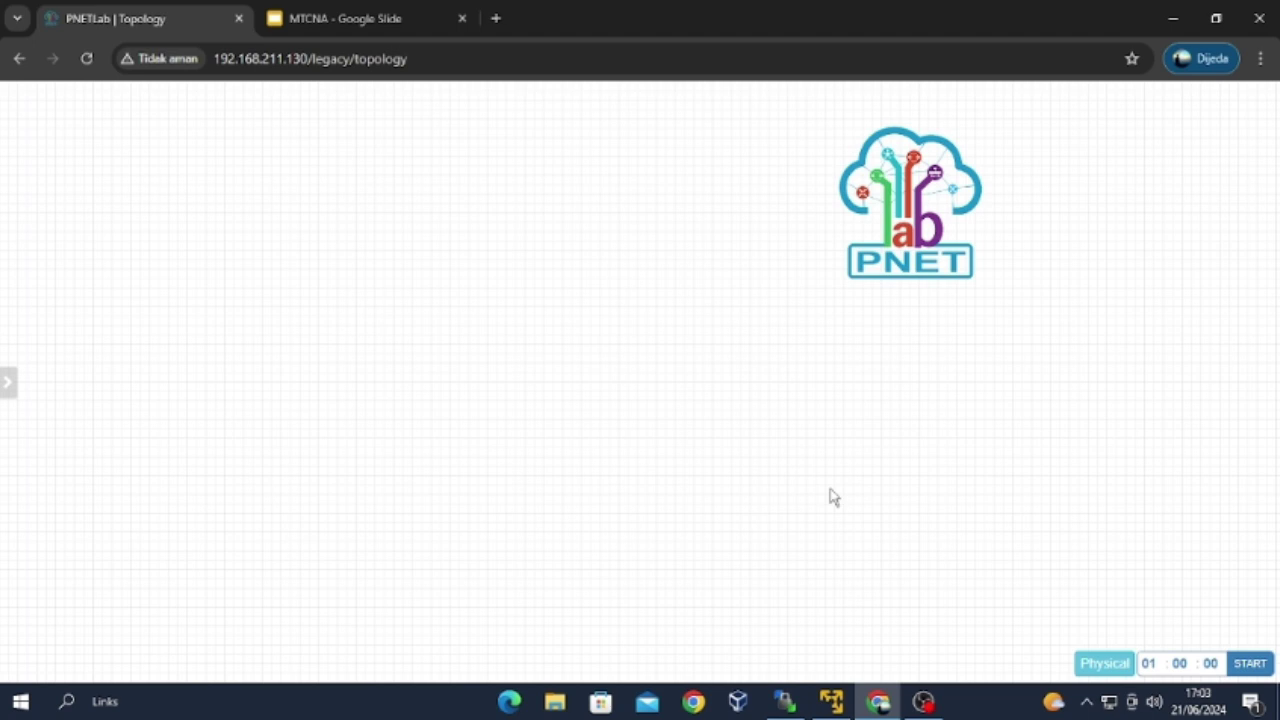
Add a MikroTik RouterOS node named Mikrotik (image mikrotik-6.49.8) to the canvas and save it.
right_click(458, 281)
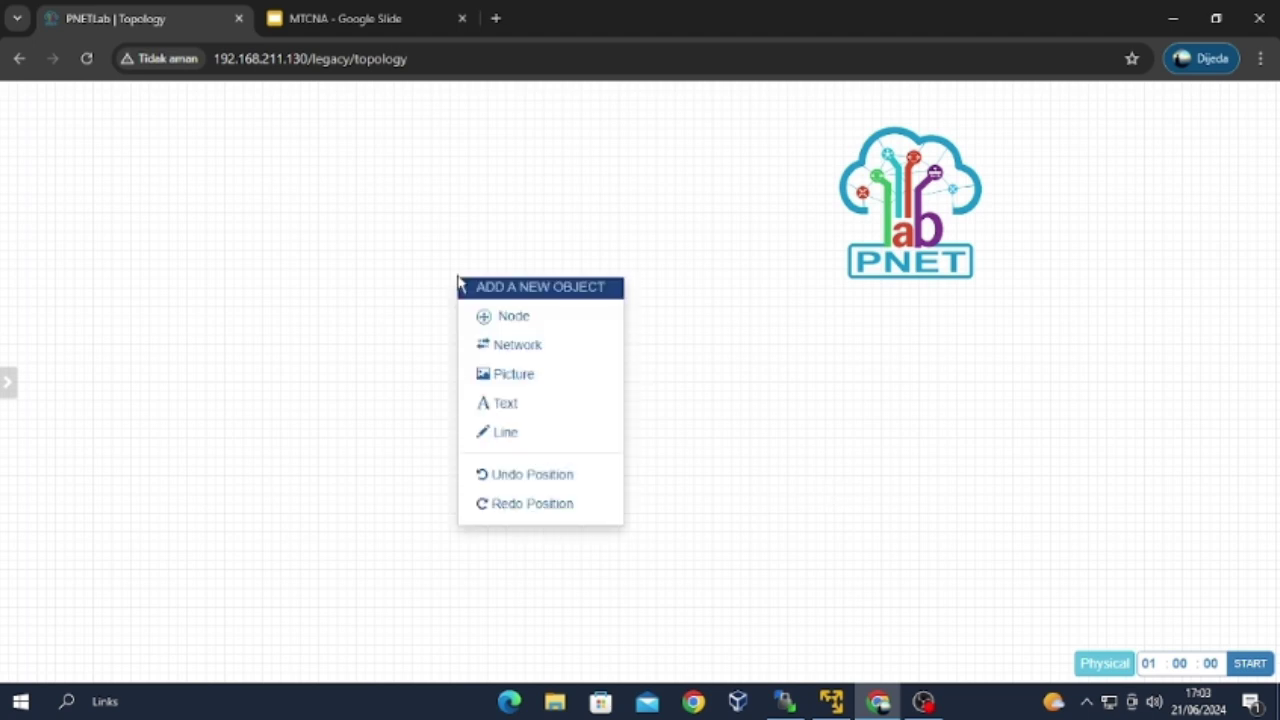
click(513, 317)
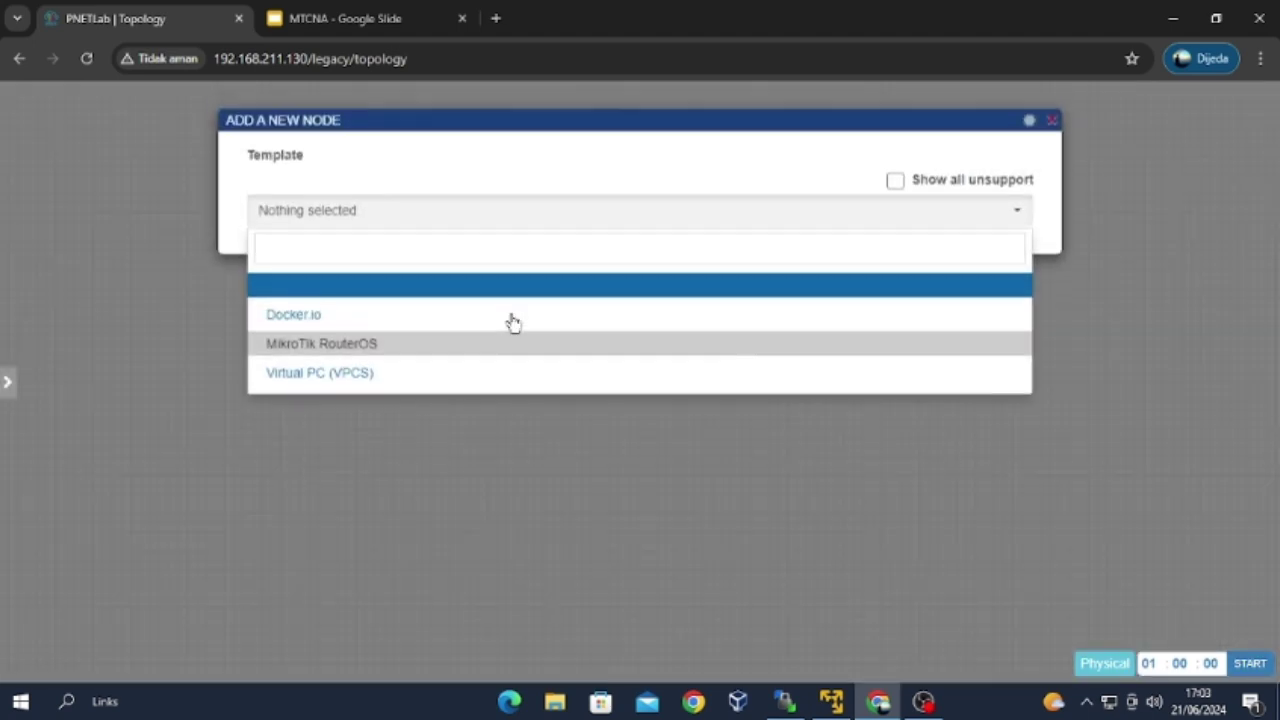
click(459, 345)
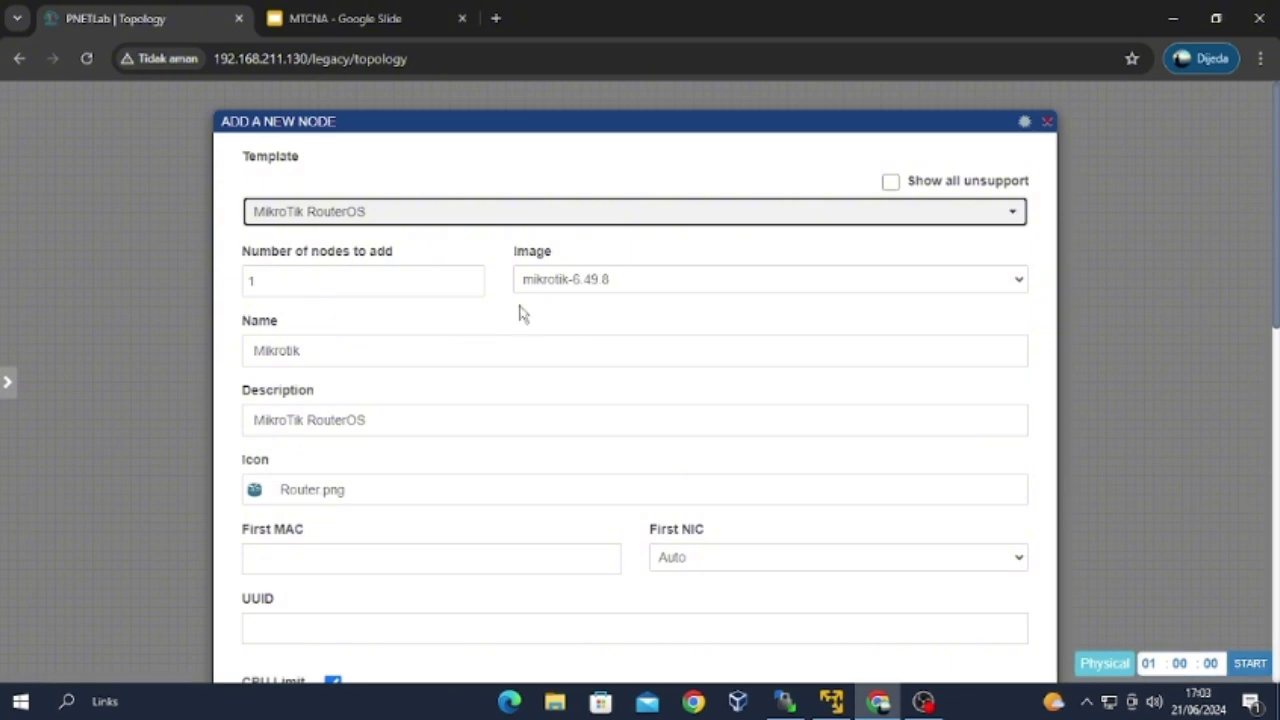
scroll(652, 443, down, 9)
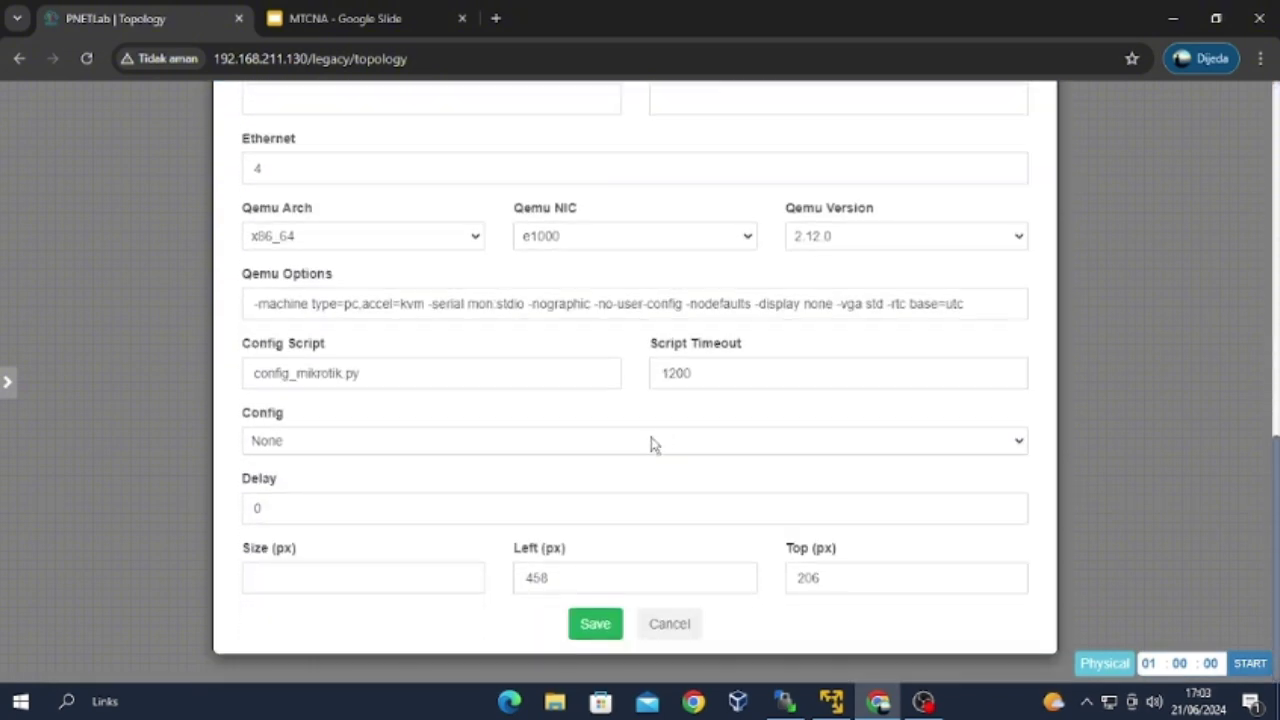
click(595, 623)
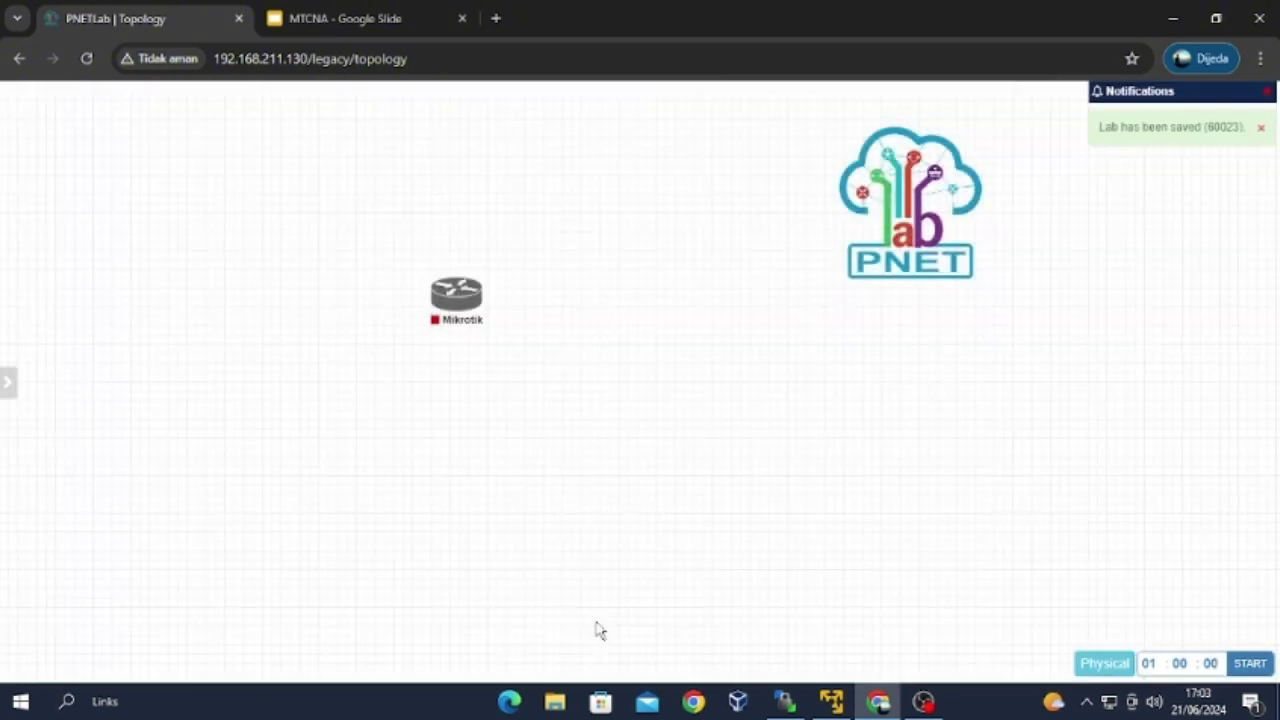
Add a Management(Cloud0) network named Net to the topology.
right_click(455, 428)
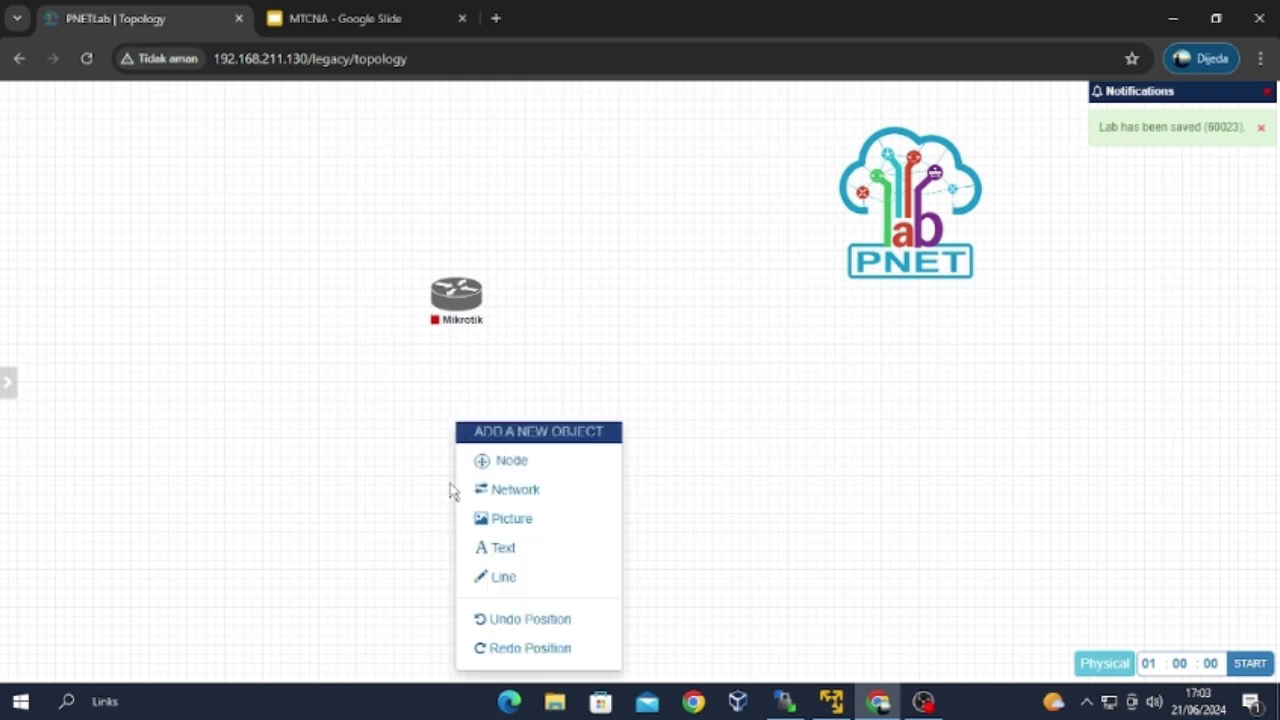
click(487, 491)
click(582, 274)
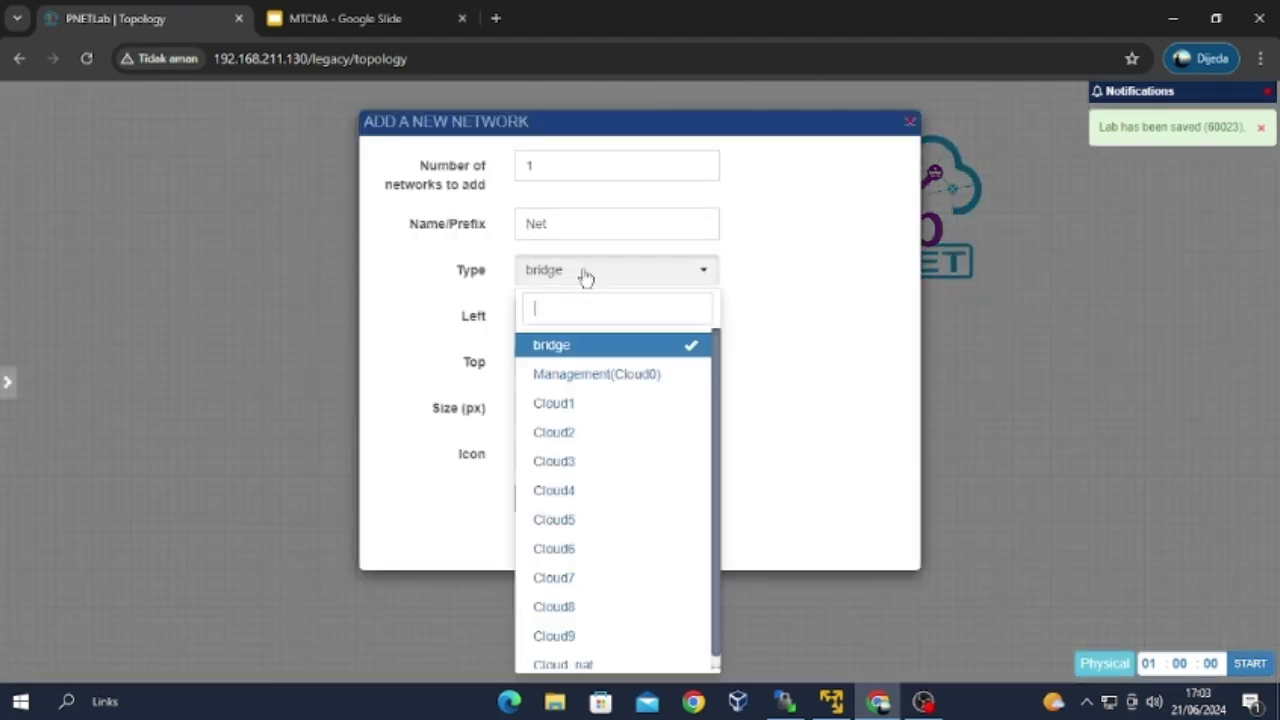
click(575, 374)
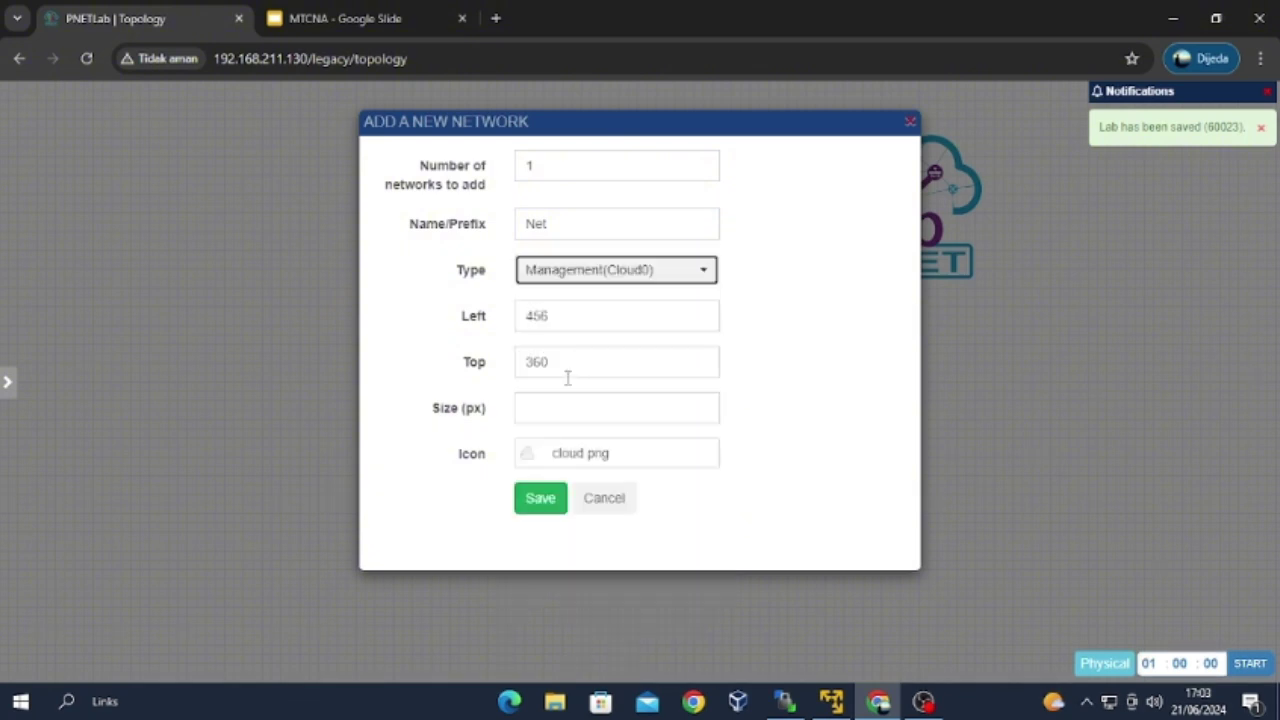
click(540, 498)
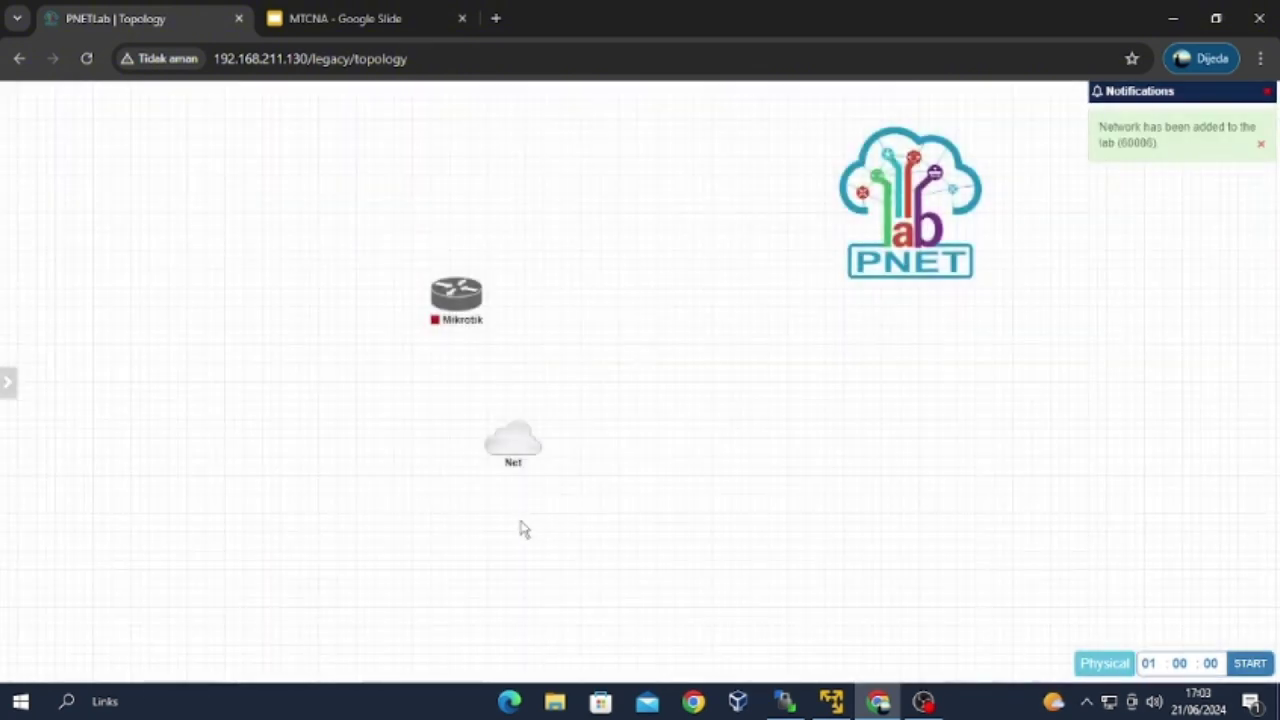
Connect the Net cloud to the Mikrotik router's eth1 and save the link.
mouse_move(513, 453)
drag(513, 453, 477, 294)
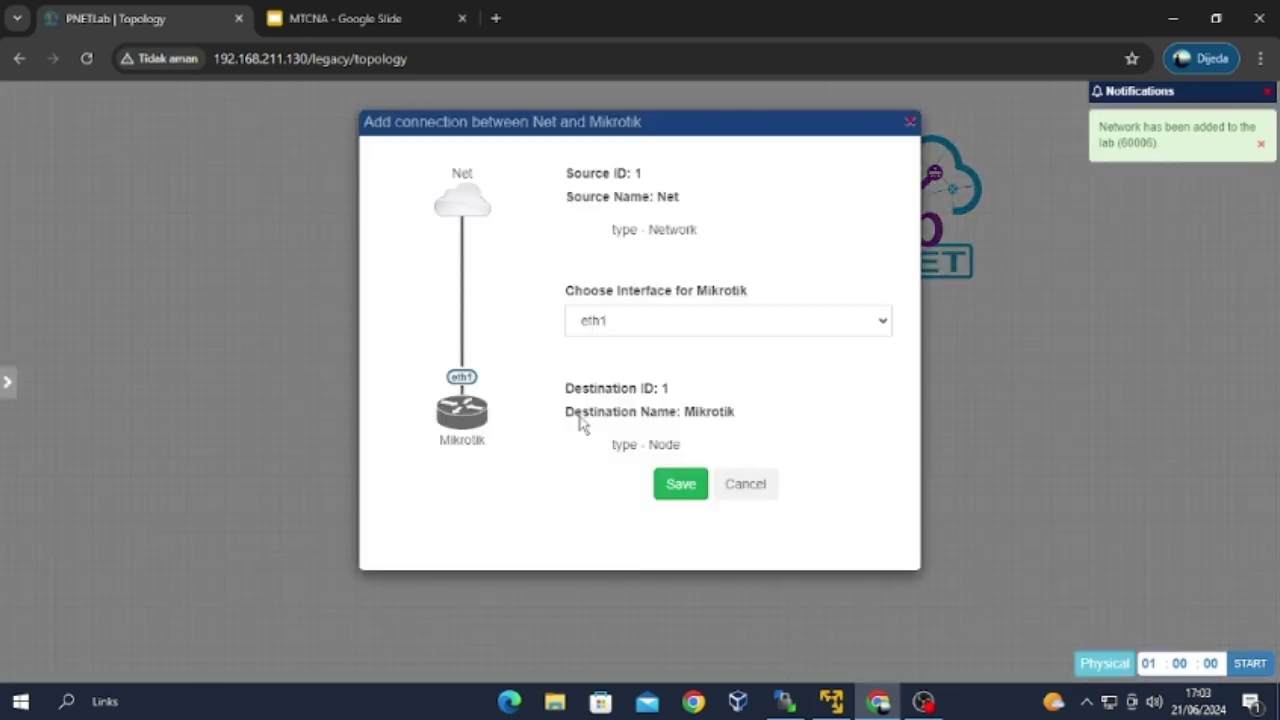
click(681, 485)
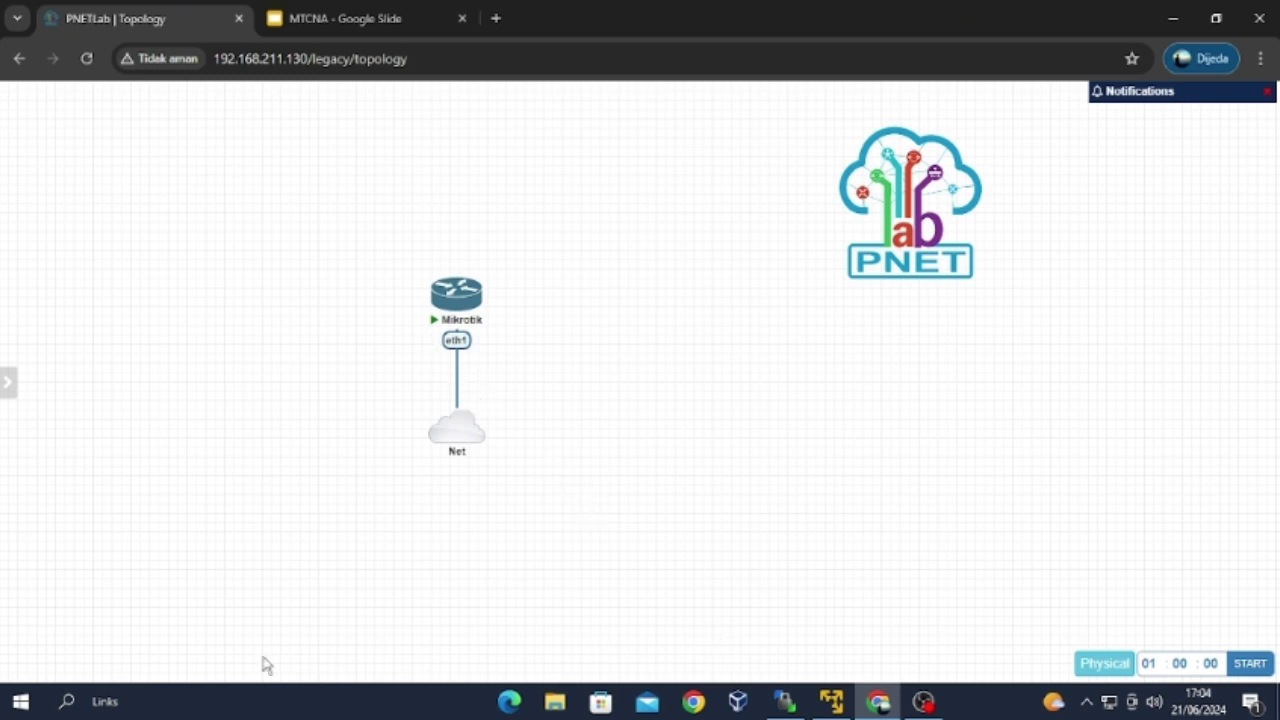
Launch WinBox (winbox64.exe) through Windows search.
click(88, 704)
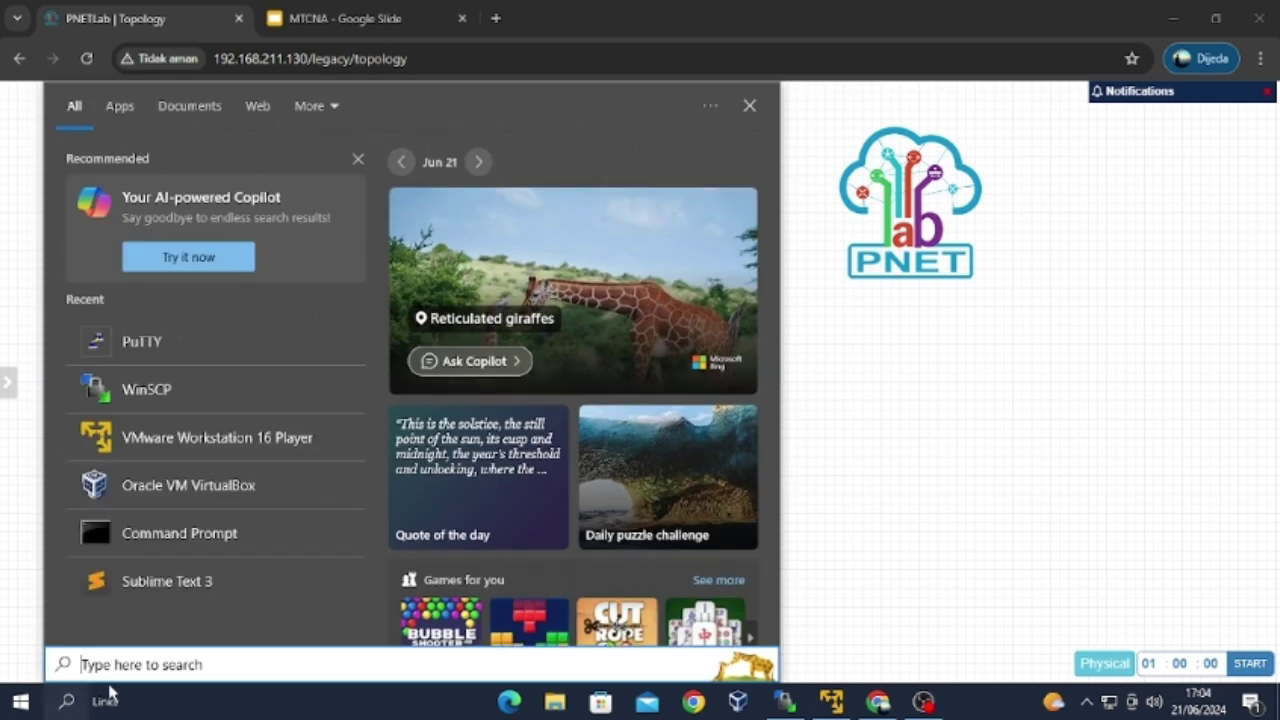
text(winbo)
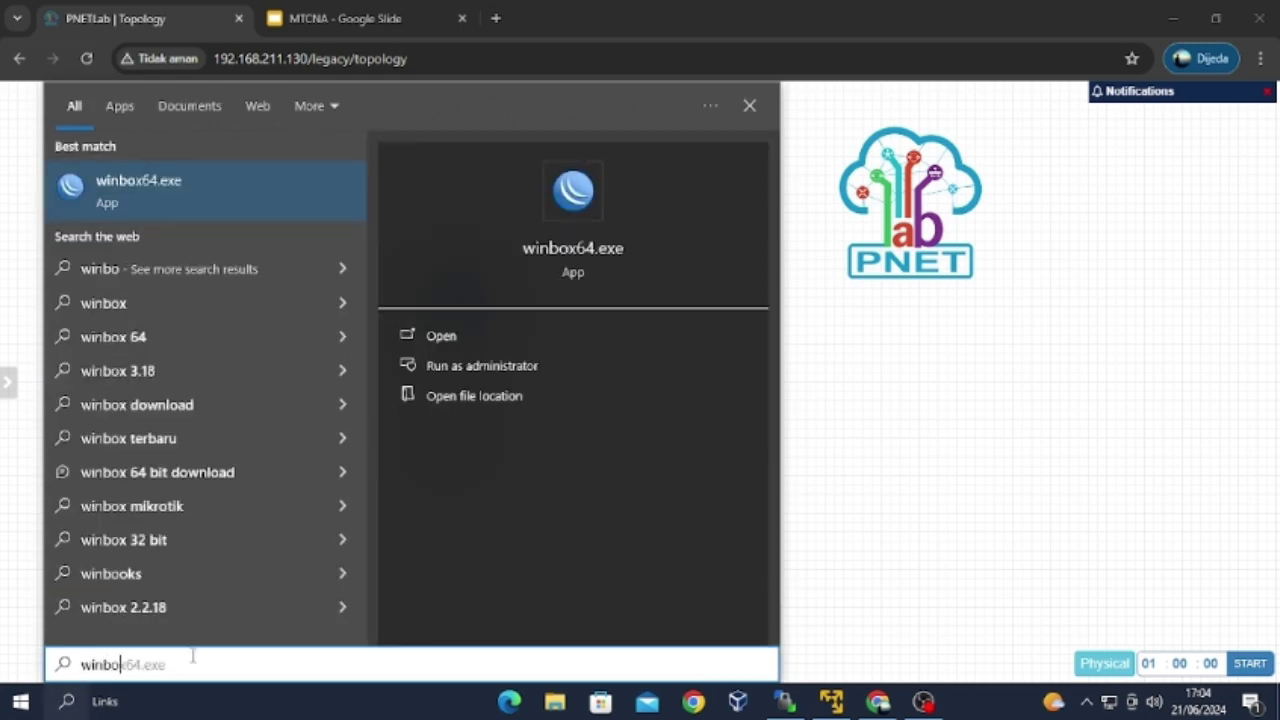
click(130, 178)
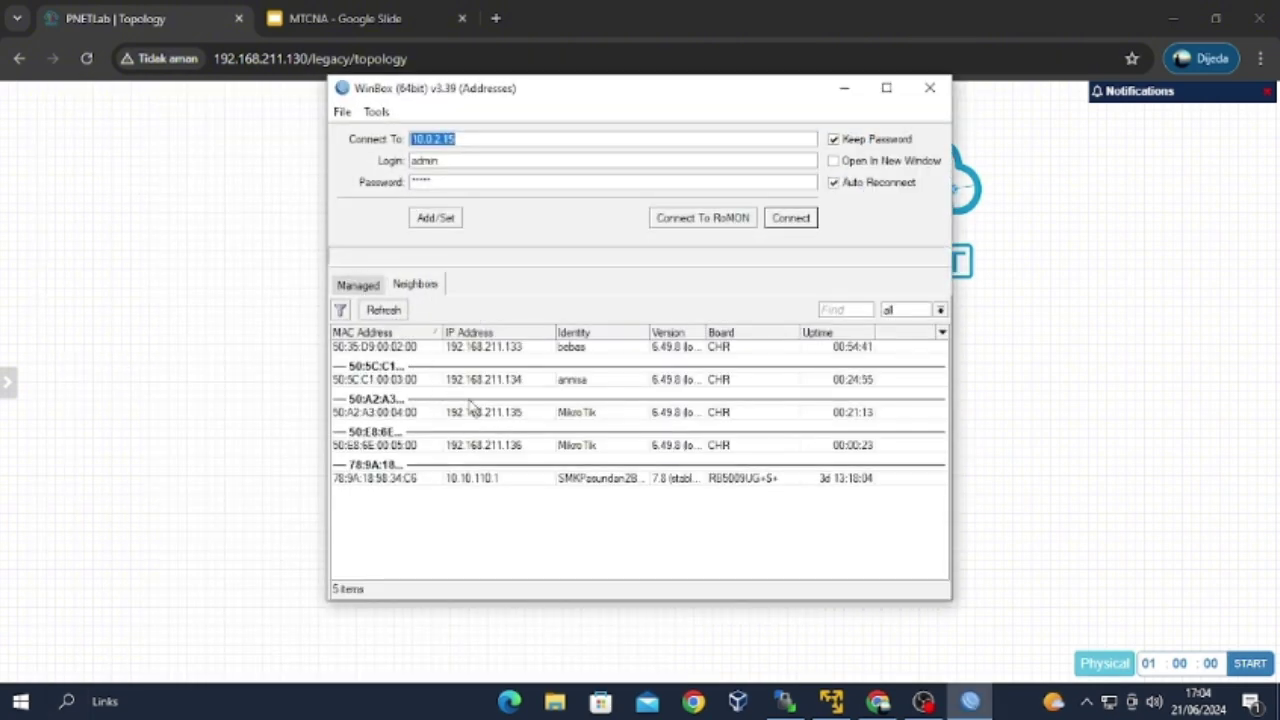
Select neighbor 192.168.211.135, maximize WinBox, and clear the Password field.
click(470, 411)
click(886, 88)
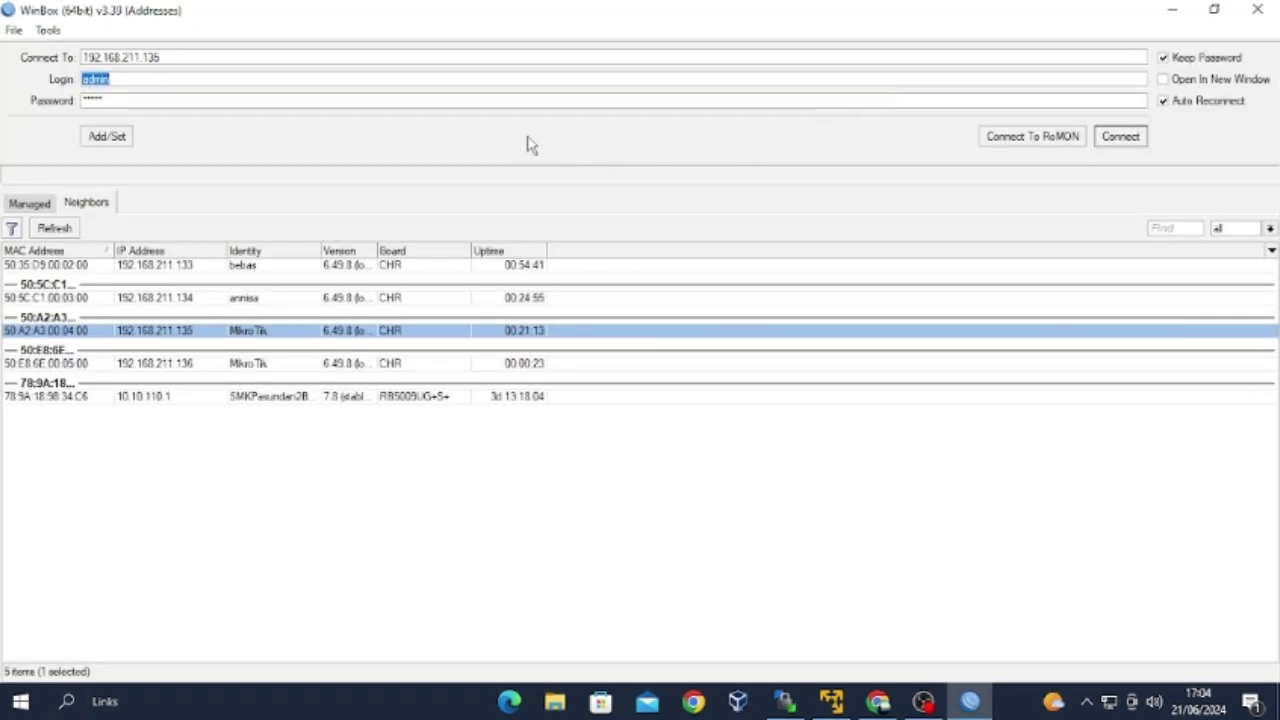
click(452, 99)
Connect to the router as admin and dismiss the Change Password prompt.
click(1120, 137)
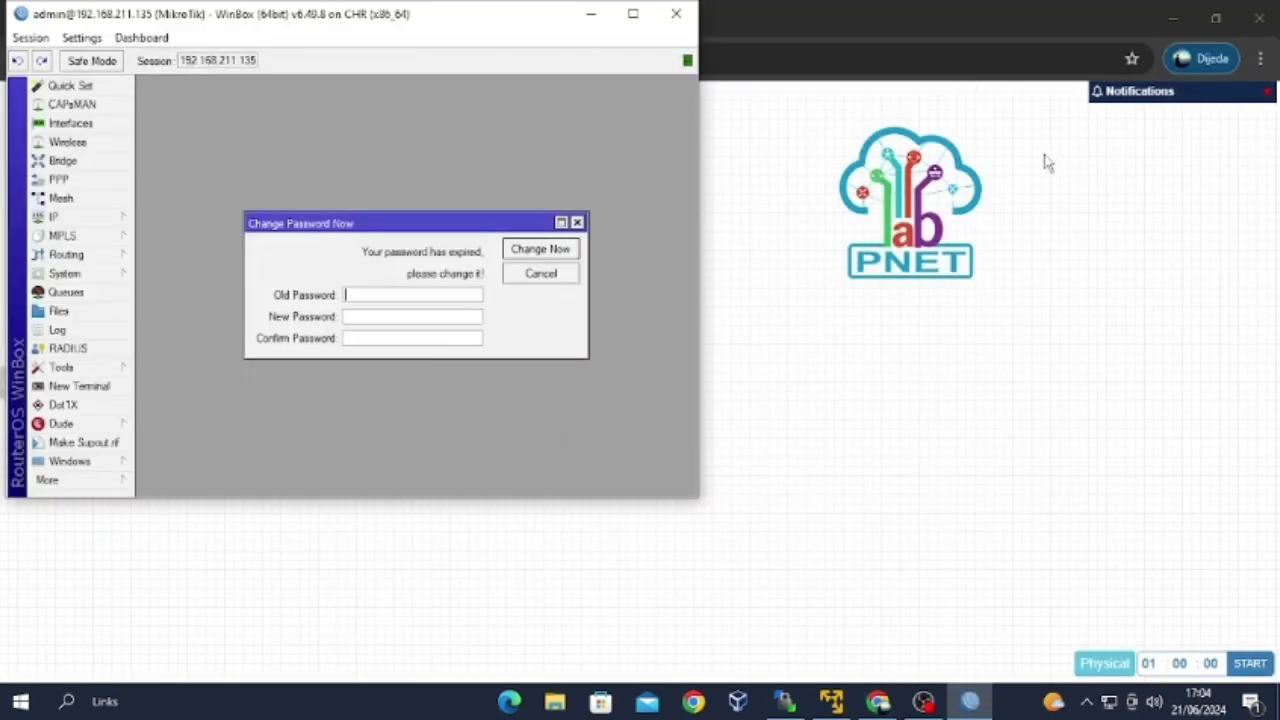
click(633, 13)
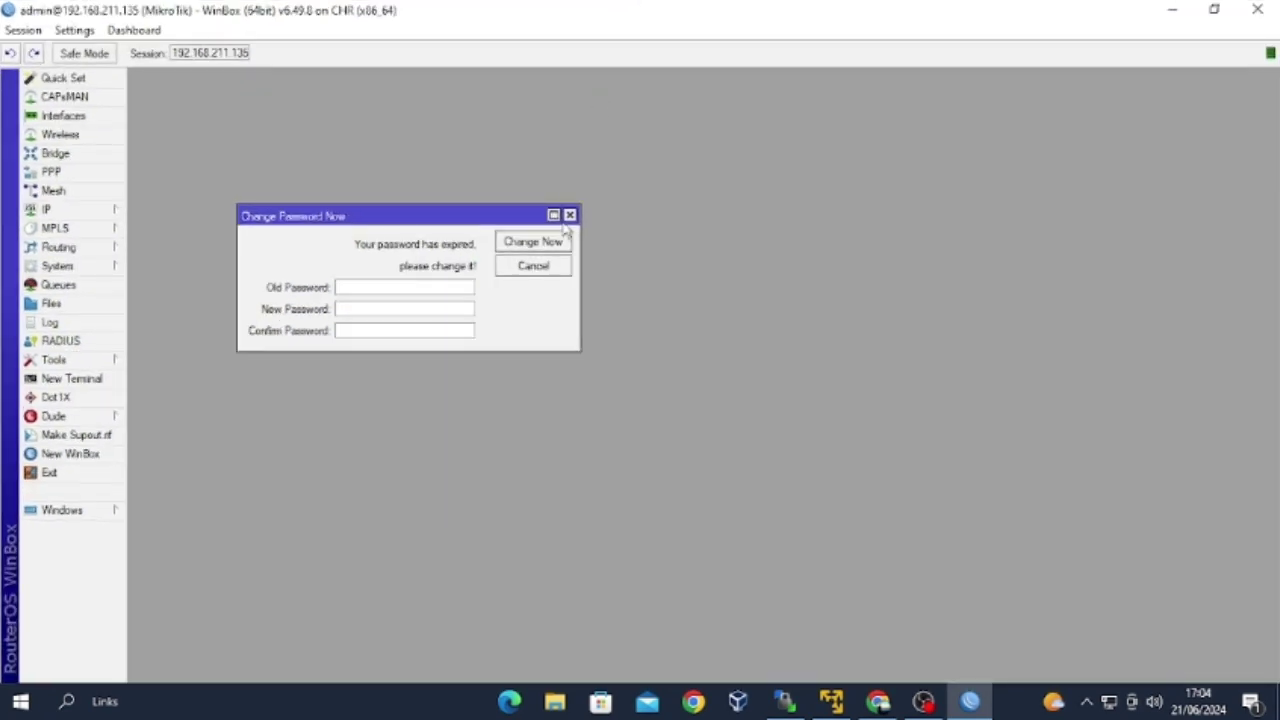
click(570, 216)
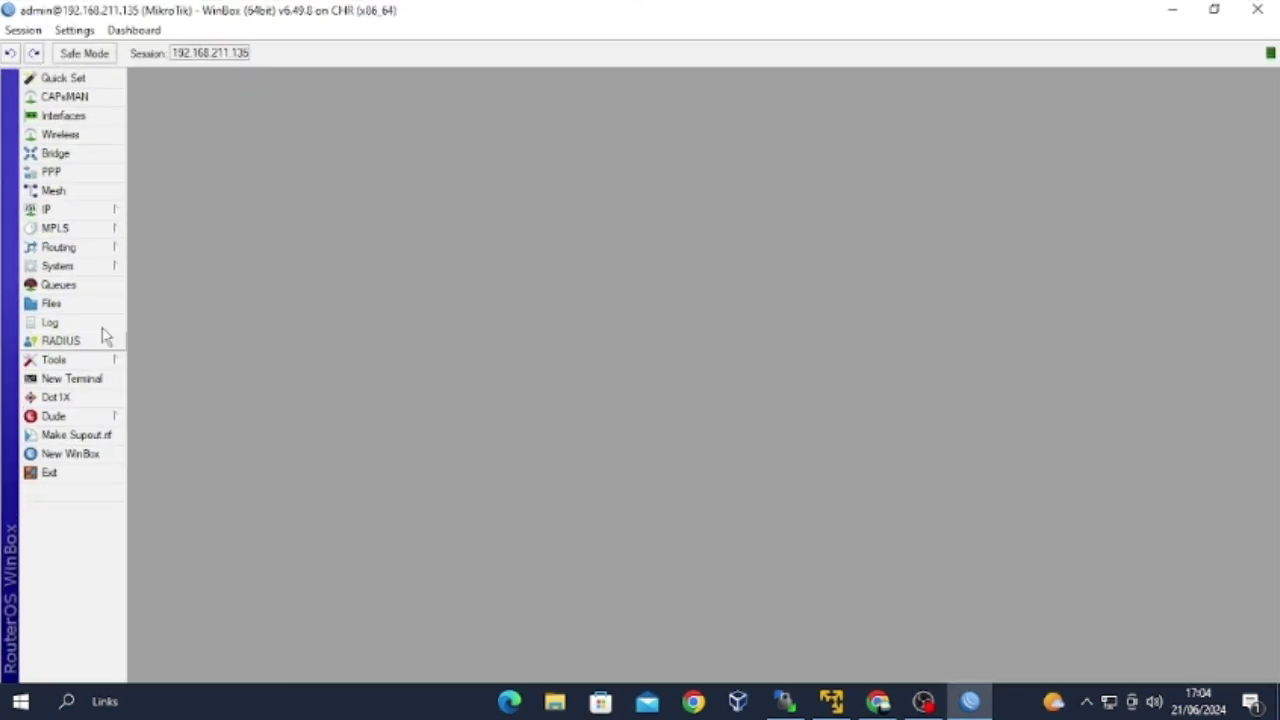
Replace the System Identity name MikroTik with the new custom name and apply it.
click(86, 268)
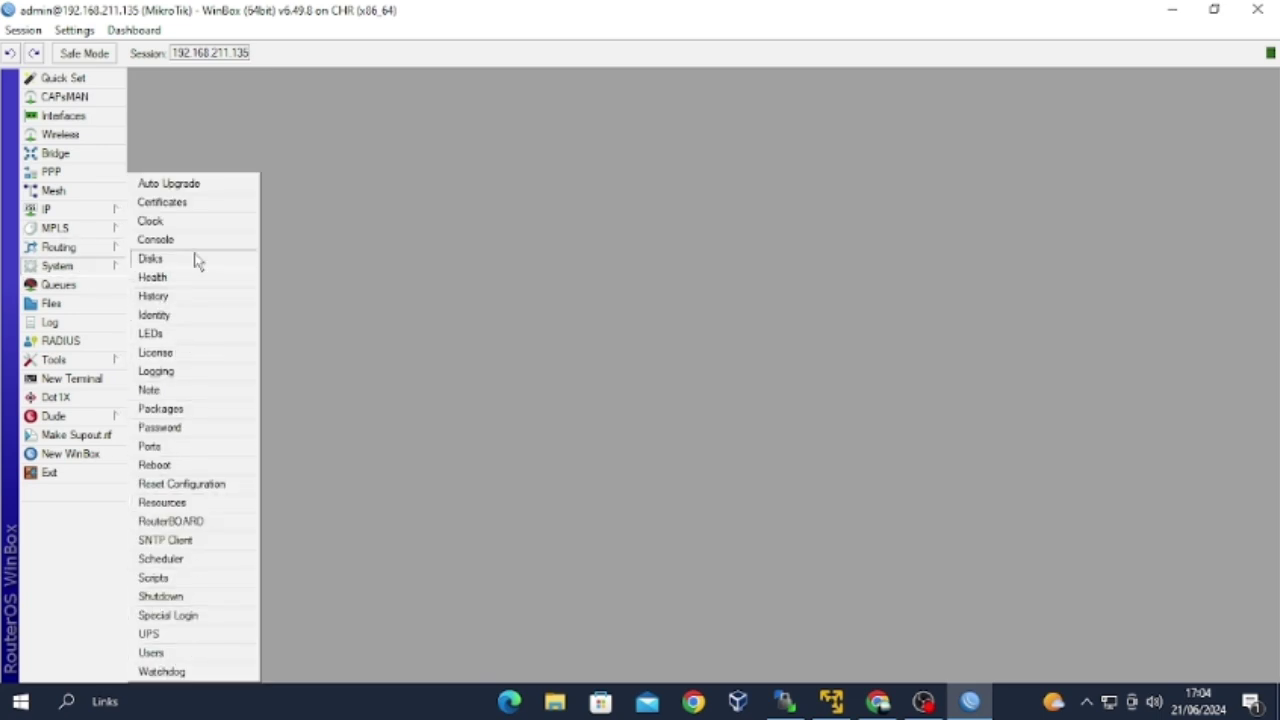
click(179, 318)
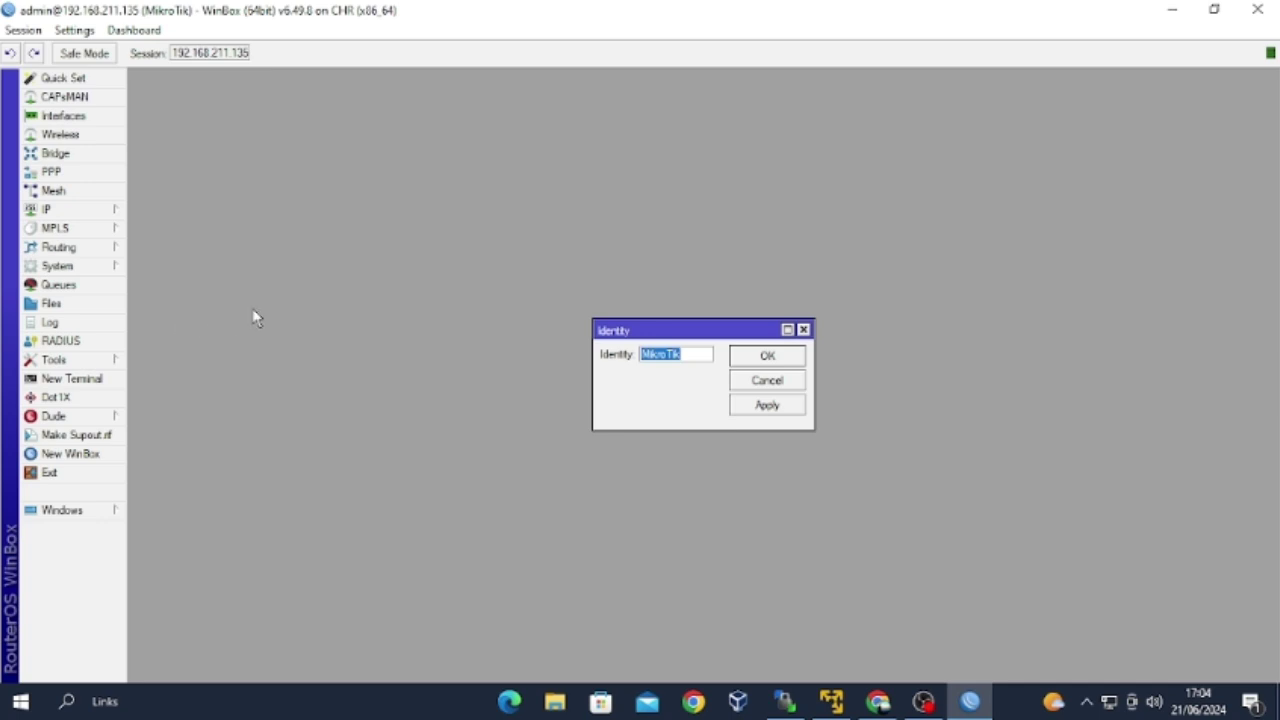
key(BackSpace)
click(745, 401)
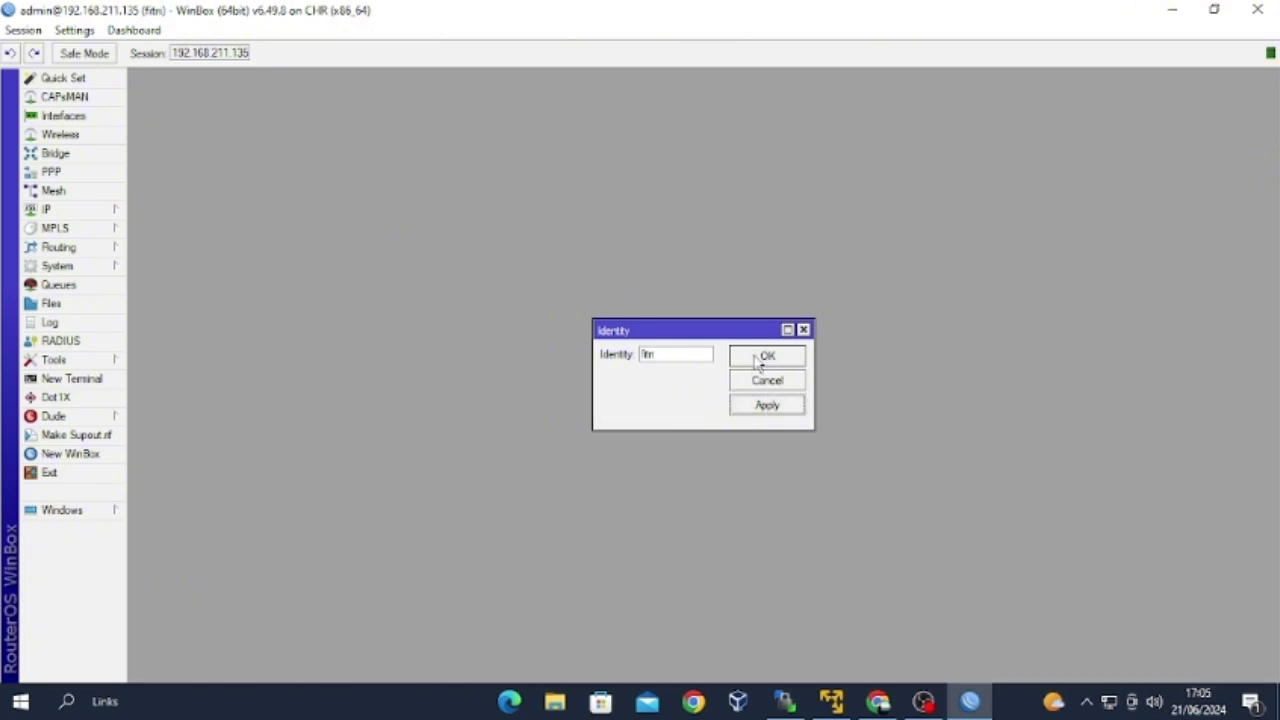
click(757, 360)
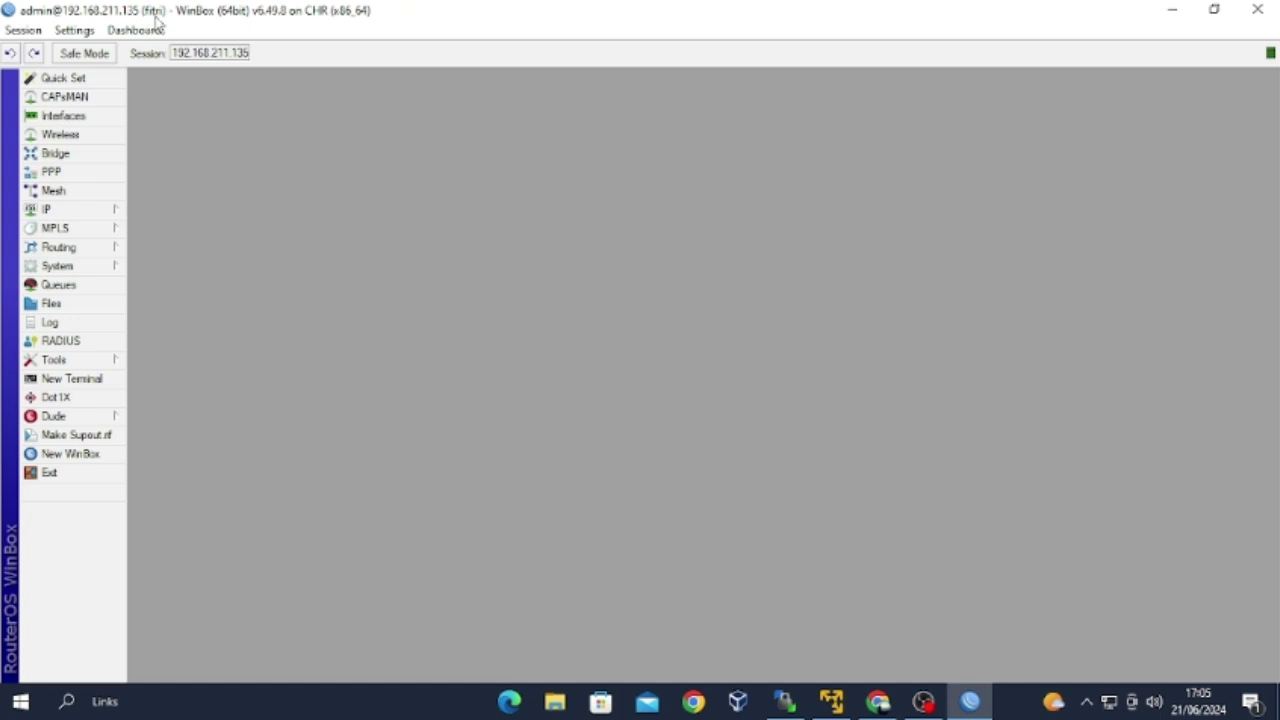
key(alt+Tab)
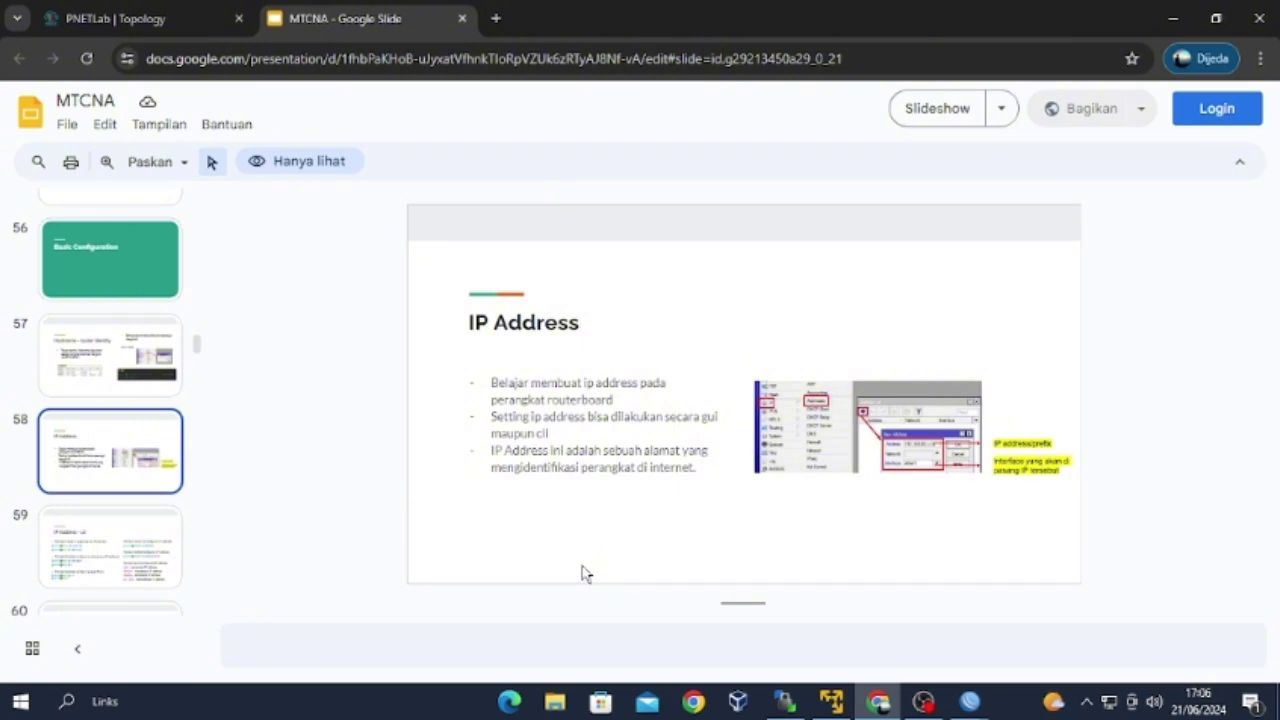
click(969, 701)
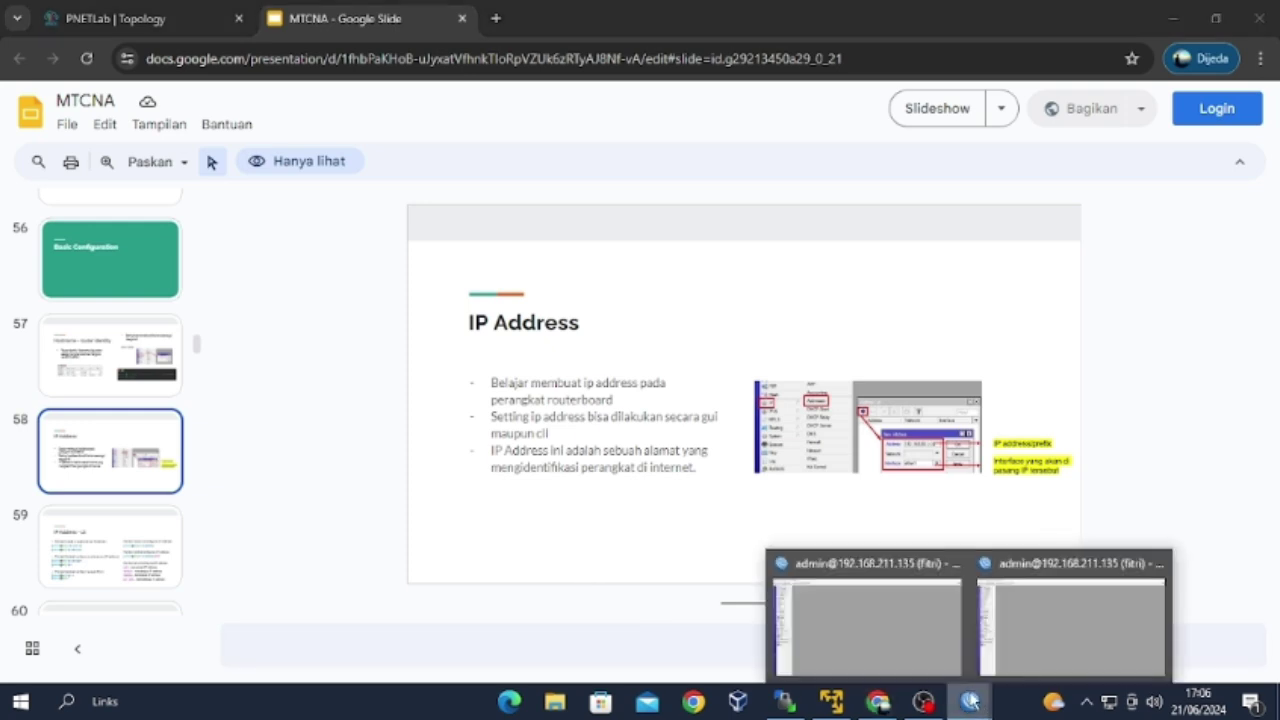
click(995, 633)
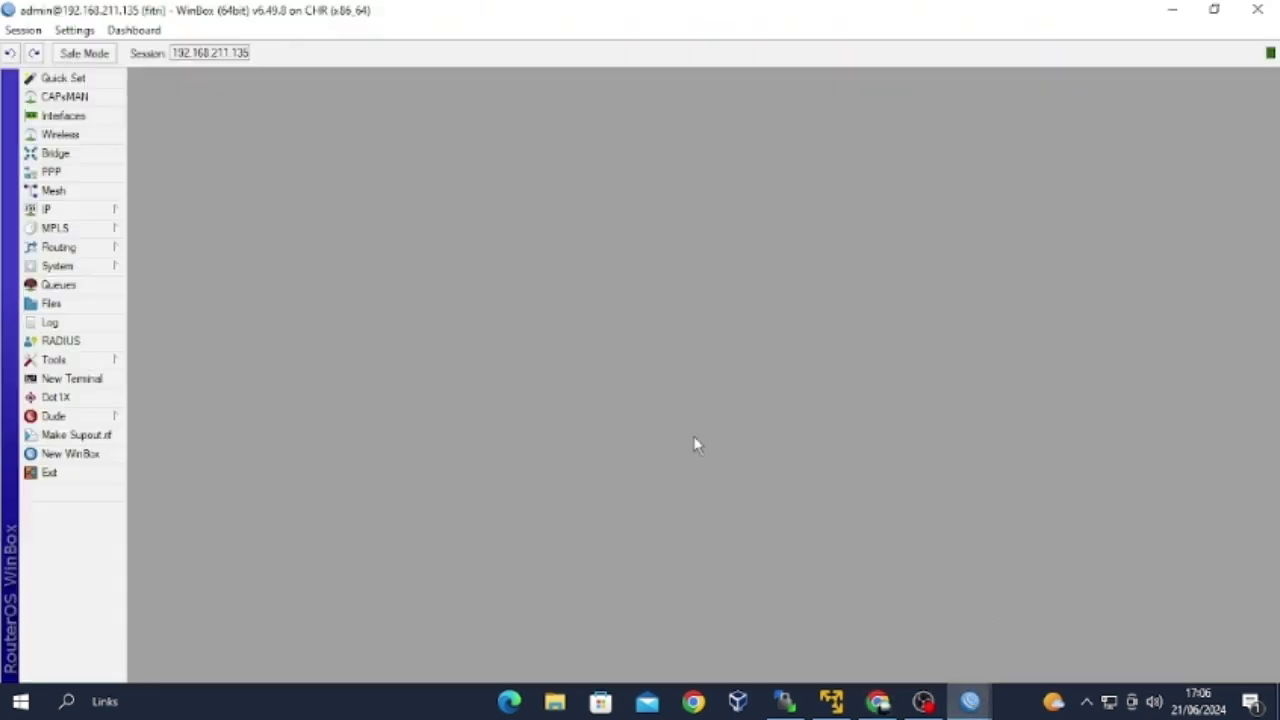
Add address 192.168.12.1/24 on ether1, widen the Address column, and close the list.
click(46, 209)
click(160, 241)
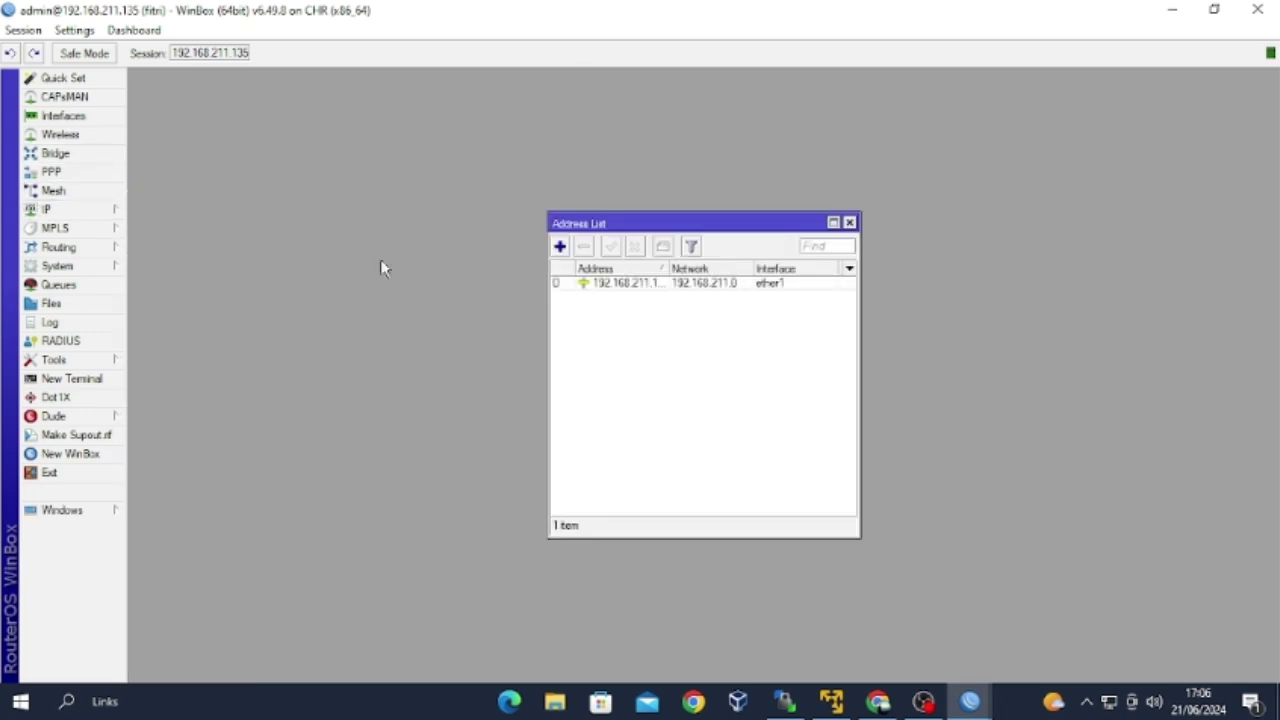
click(560, 247)
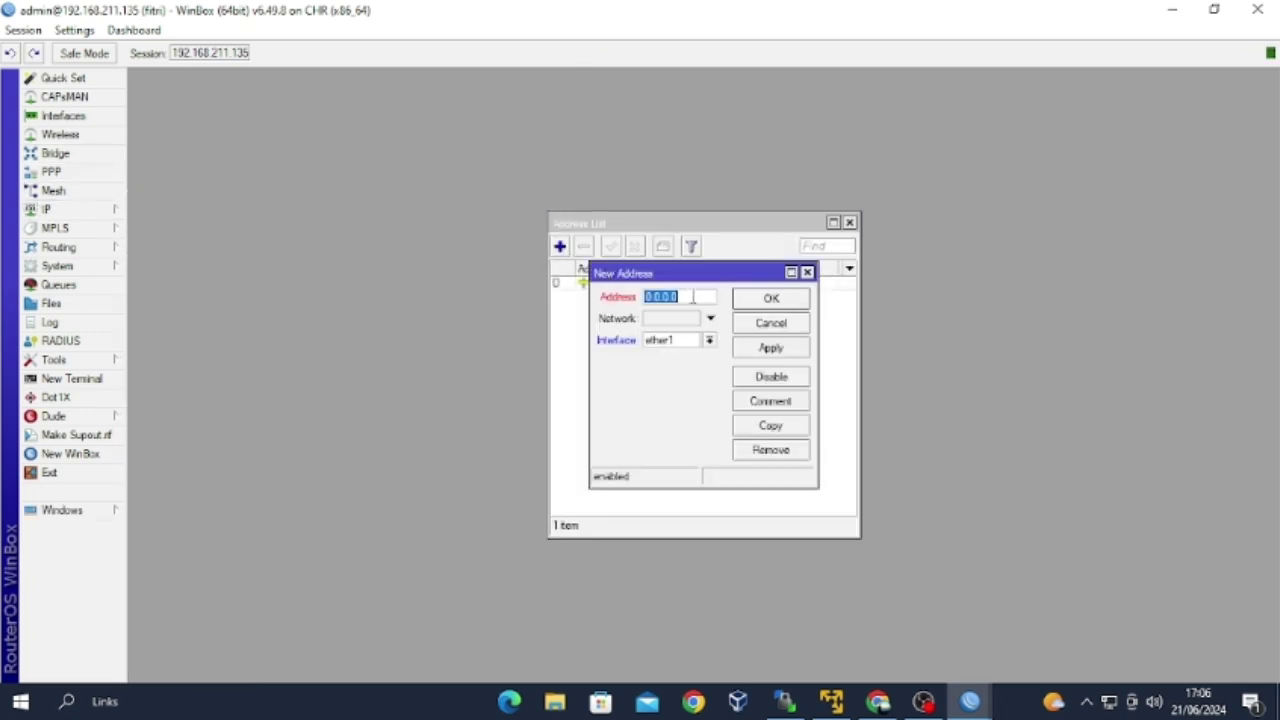
key(BackSpace)
text(192.168.12.1)
text(/)
text(24)
click(770, 347)
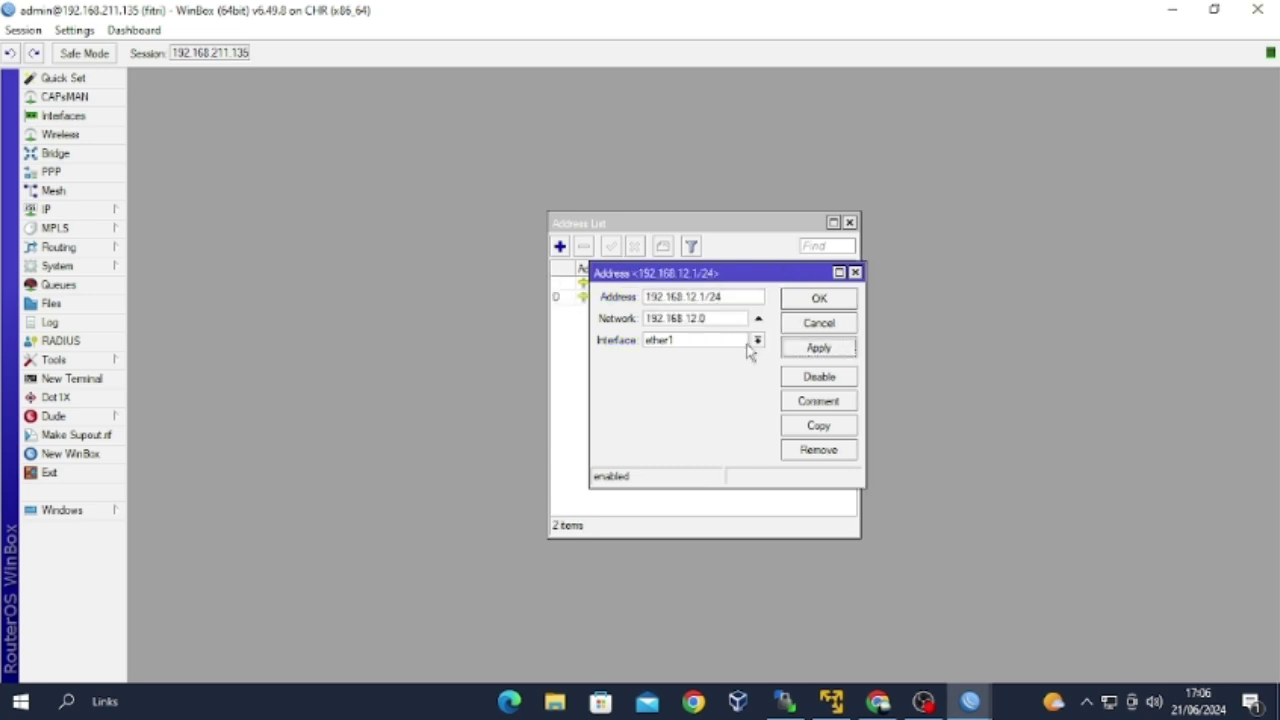
click(814, 297)
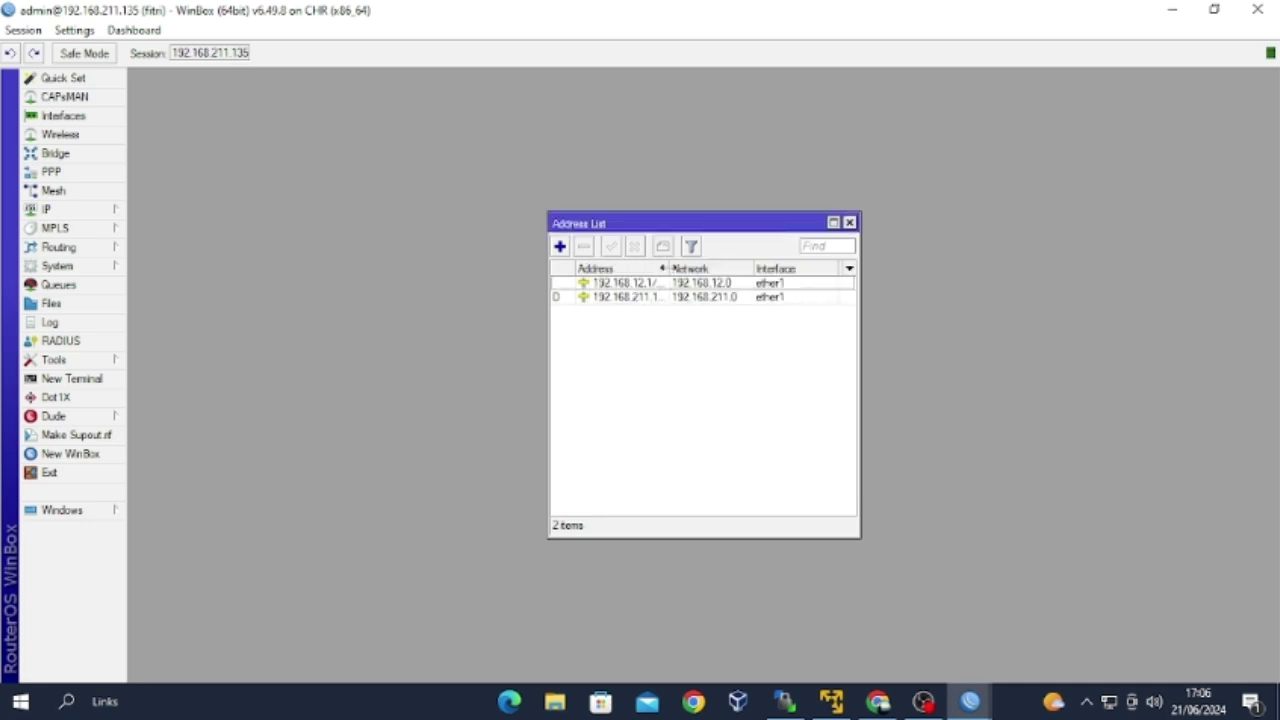
drag(672, 268, 697, 268)
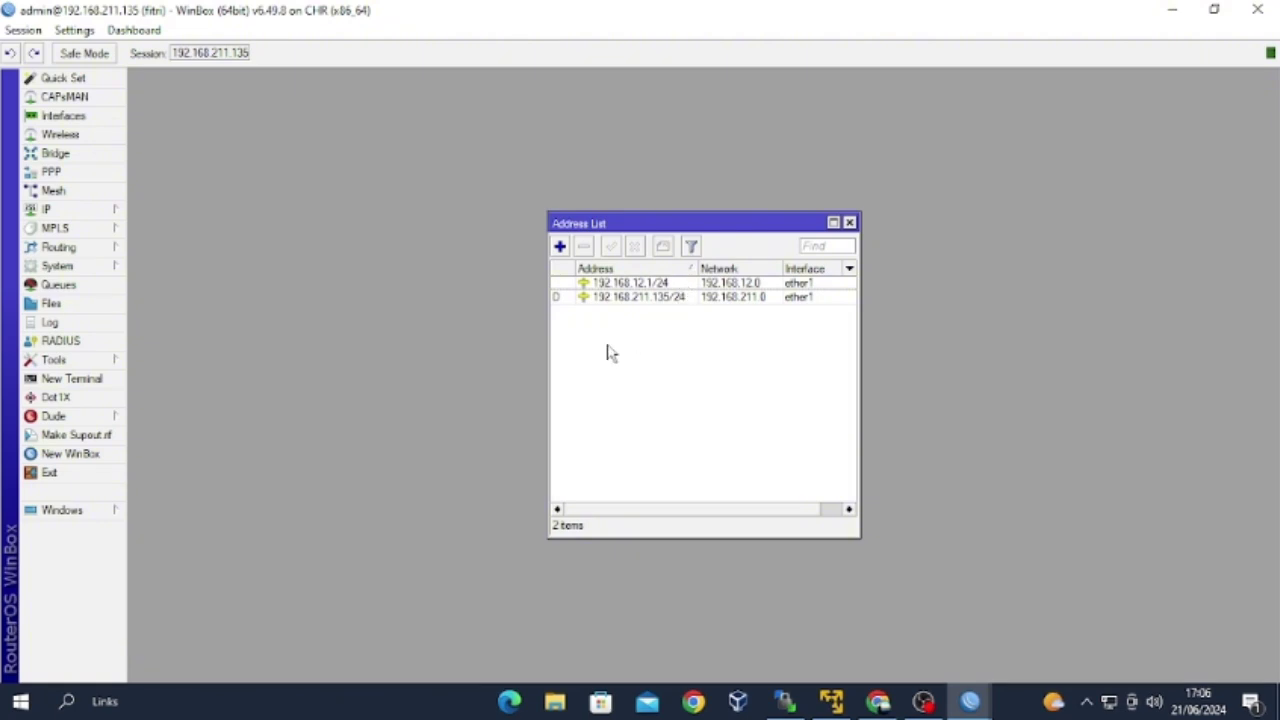
click(849, 222)
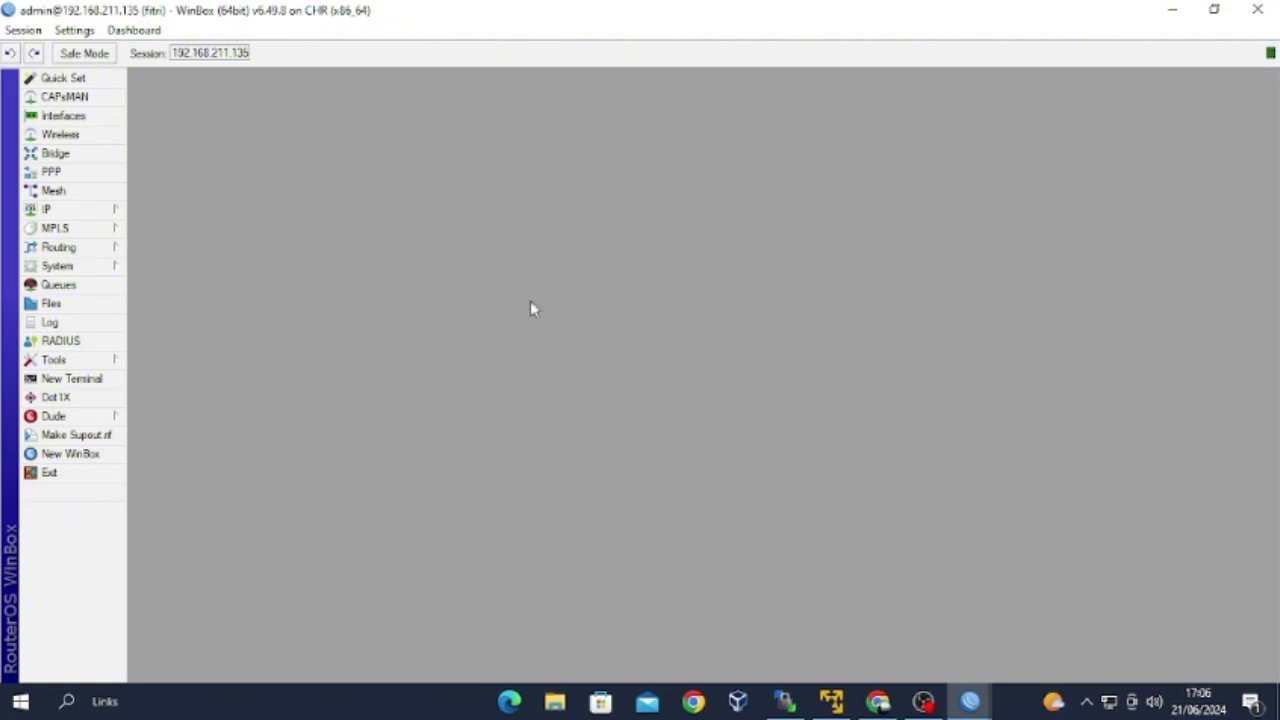
In a new terminal, decline the license and set a new admin password.
click(72, 379)
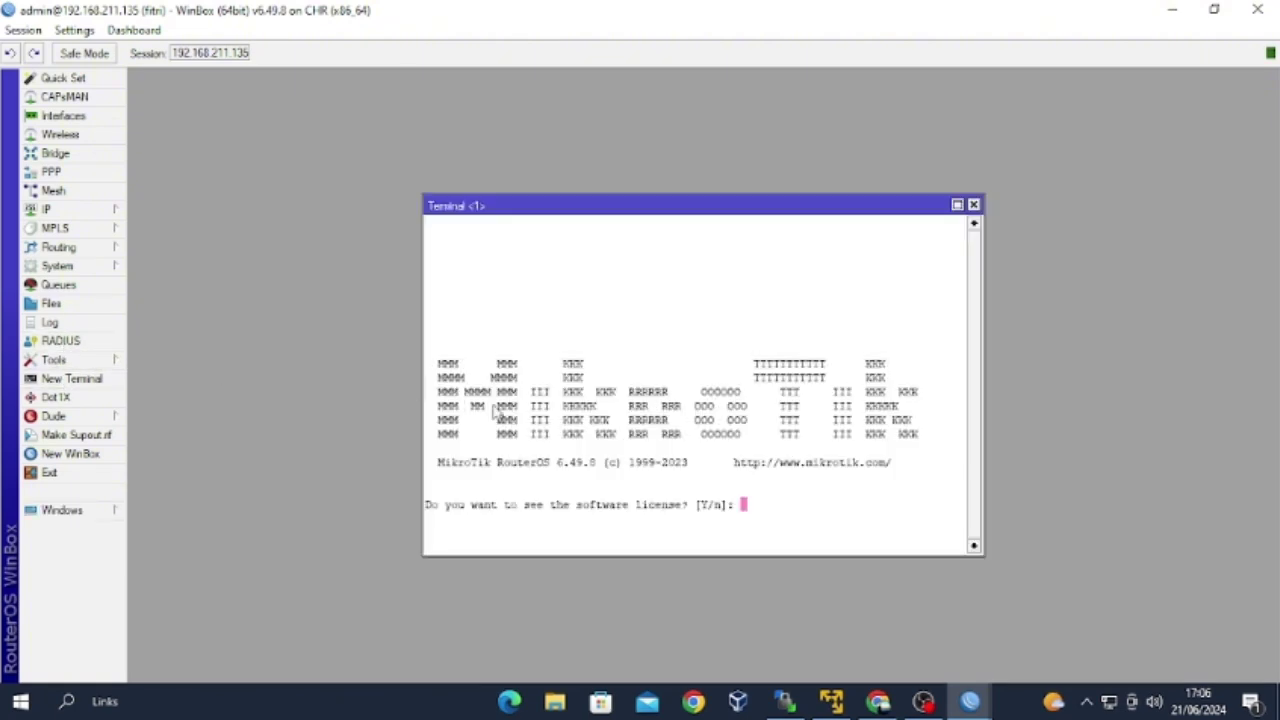
text(n)
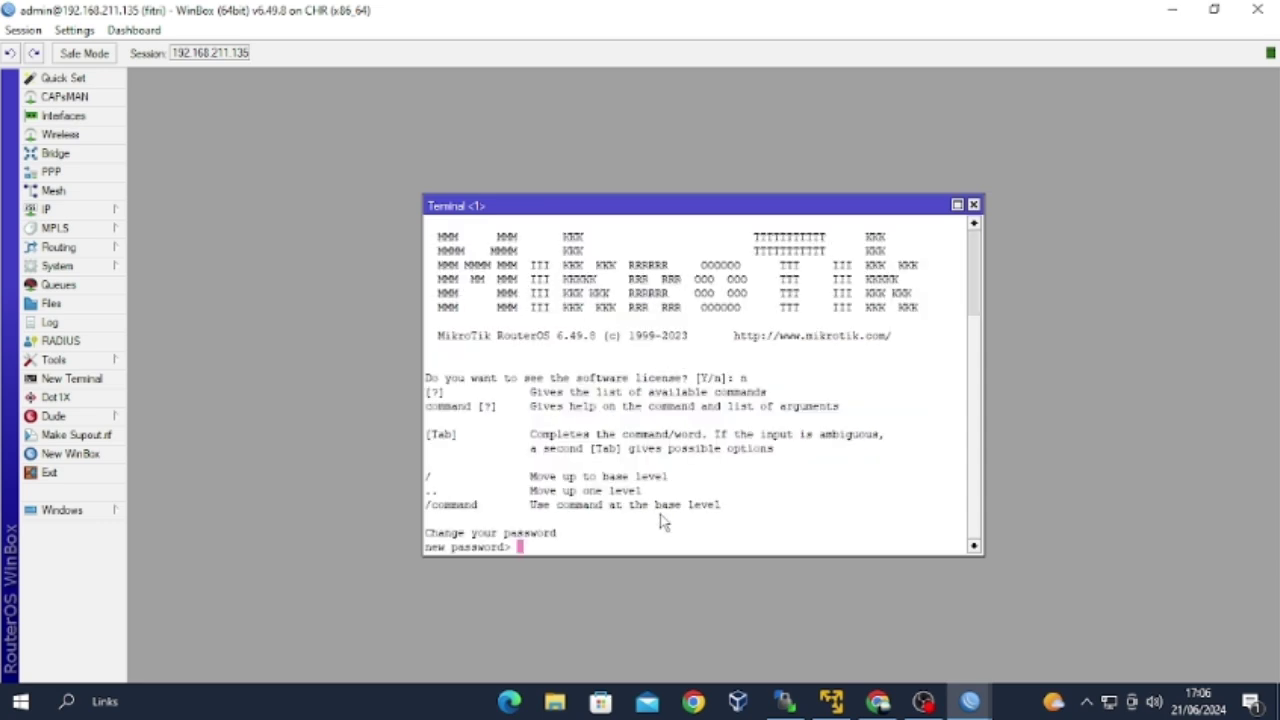
text(*****)
key(Return)
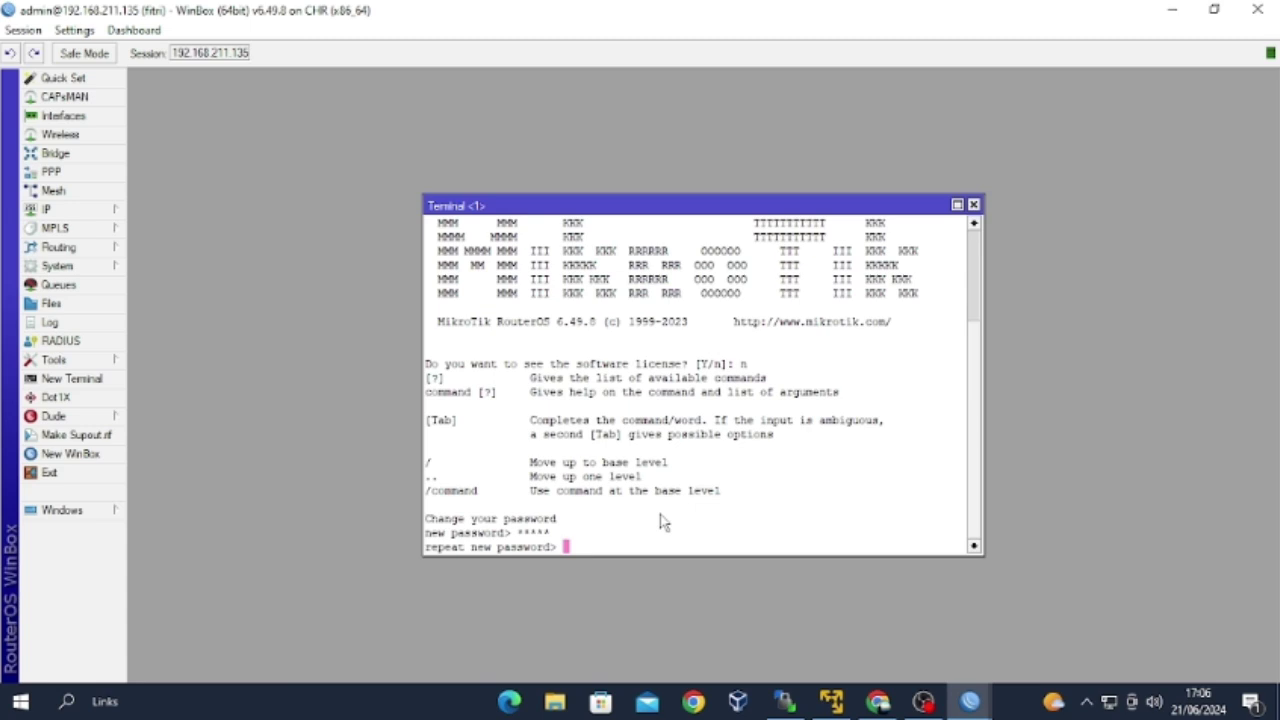
text(*****)
key(Return)
Add address 192.168.12.2/24 on interface ether2 under /ip address.
text(/ip address)
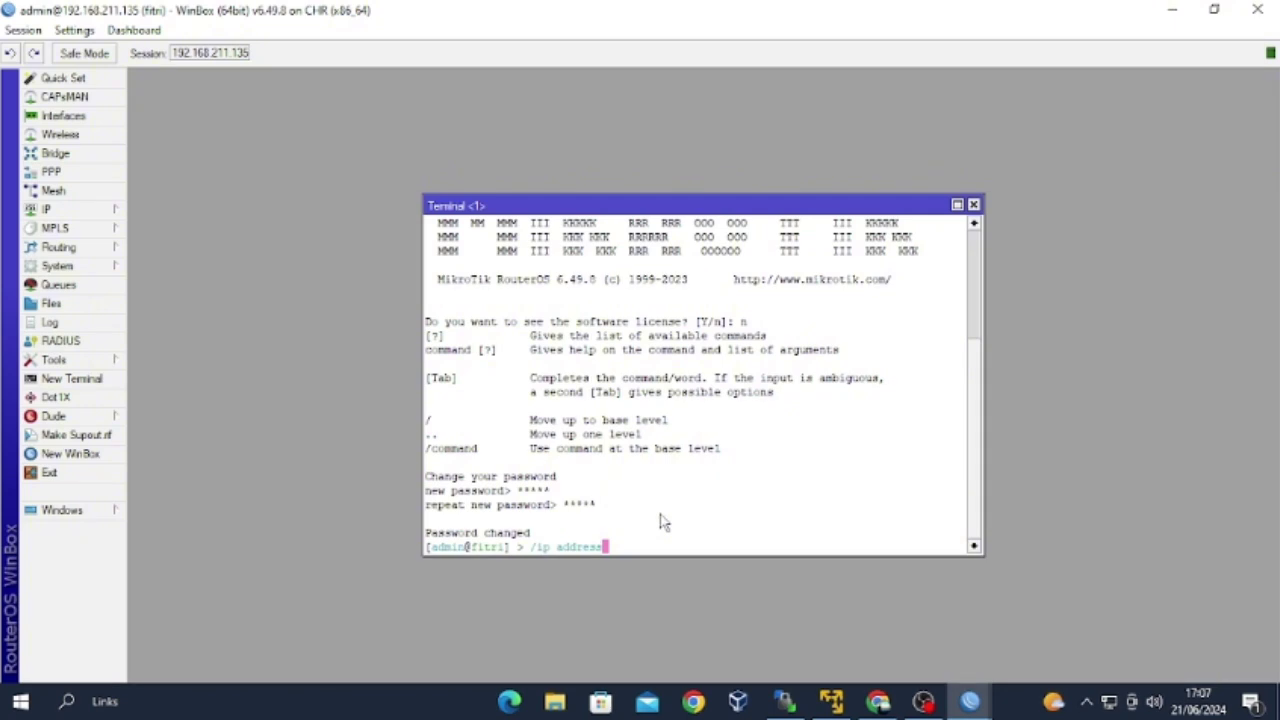
key(Return)
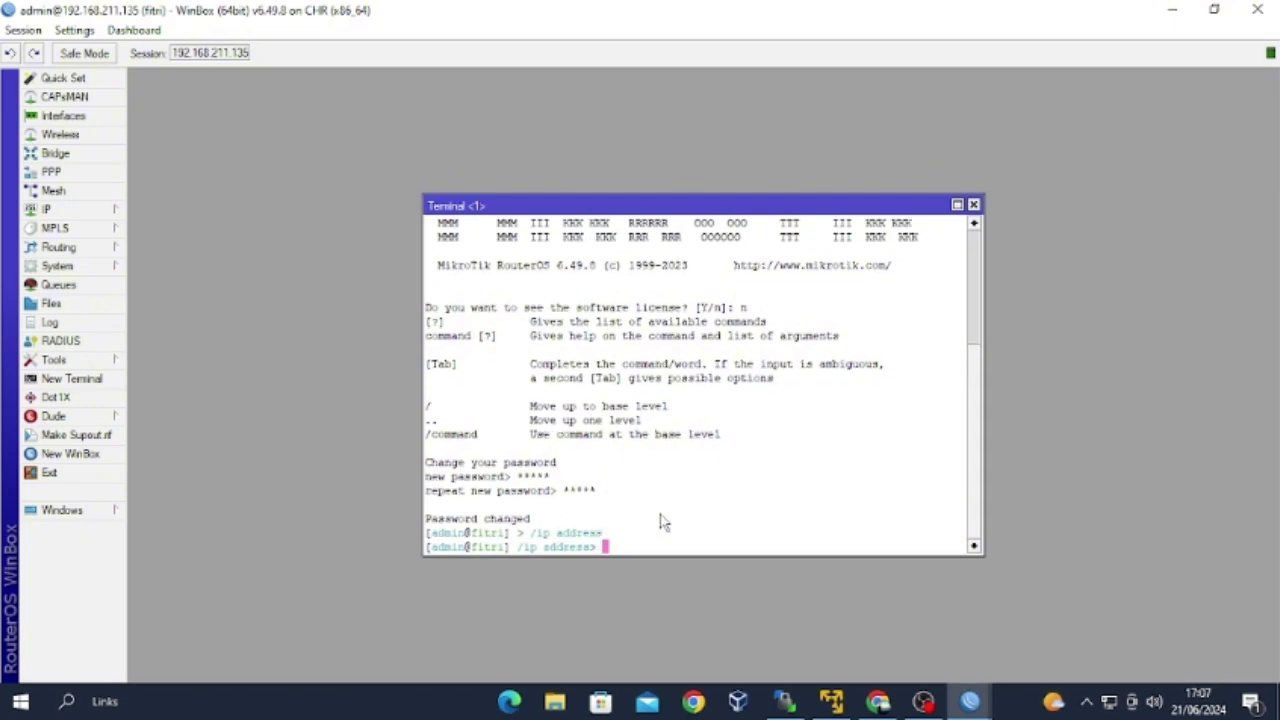
text(add address=192.168.12.2)
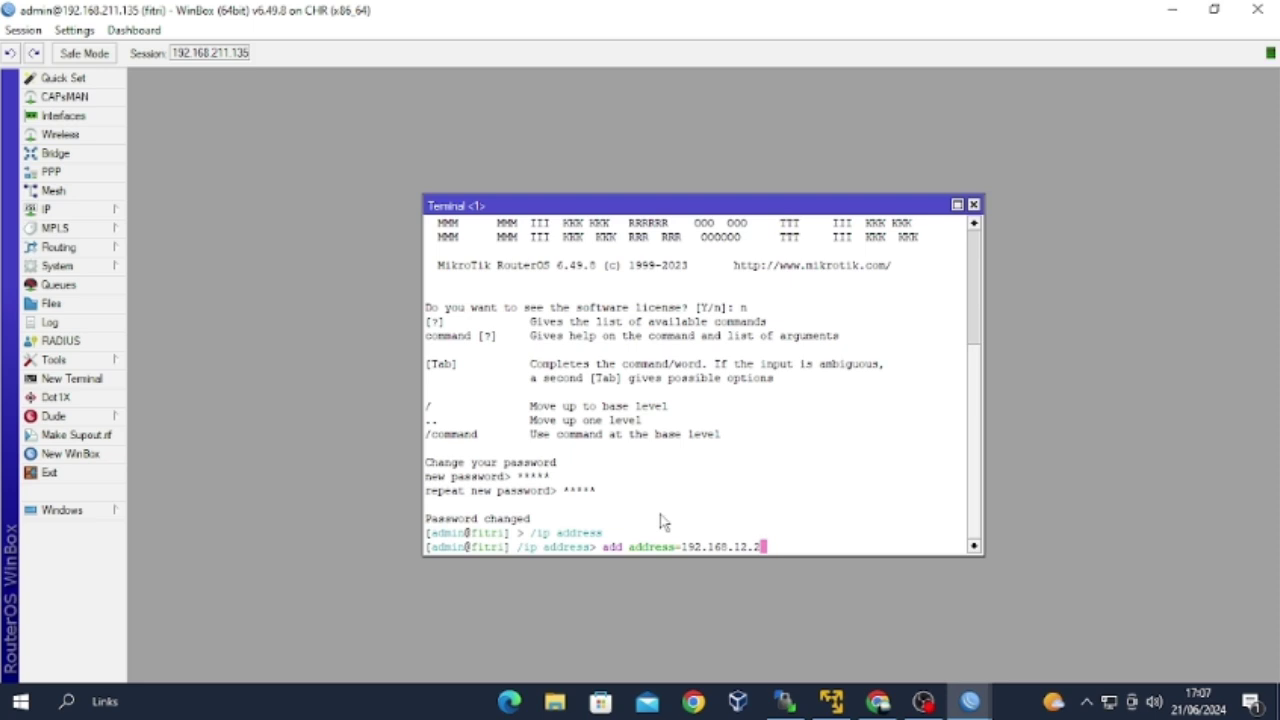
text(/24i)
key(BackSpace)
text(interface)
text(=)
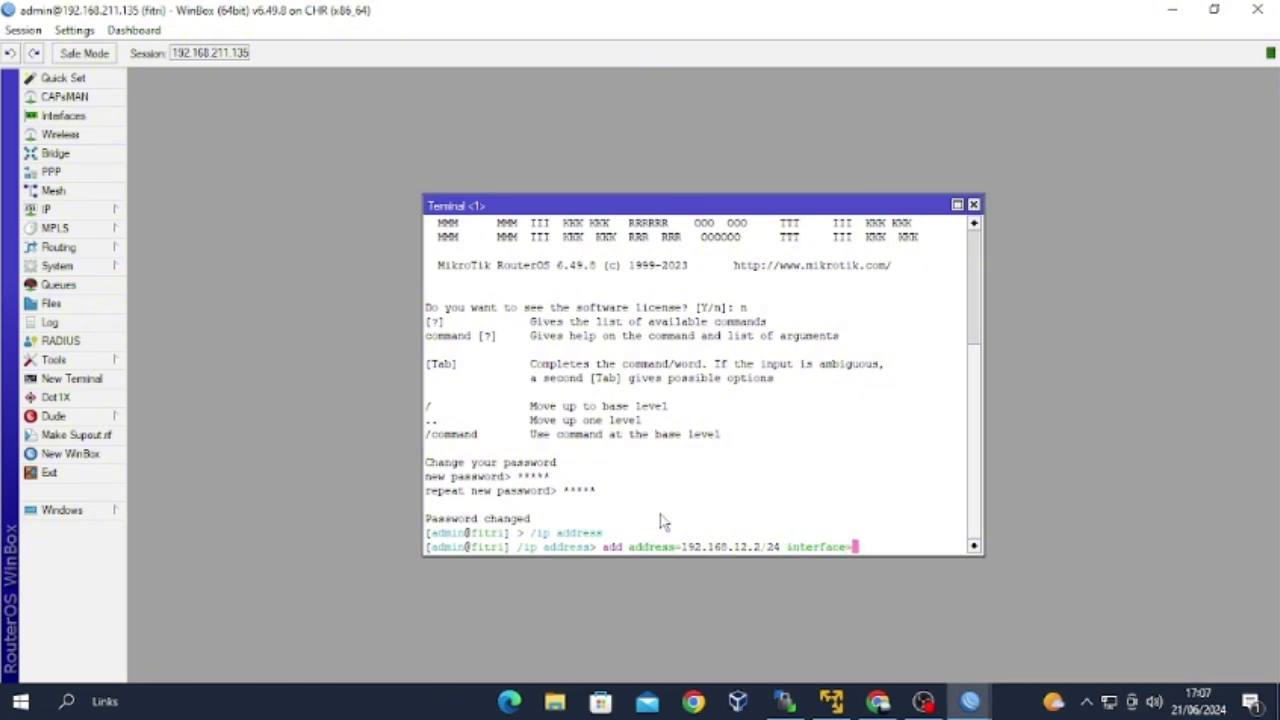
text(ether2)
key(Return)
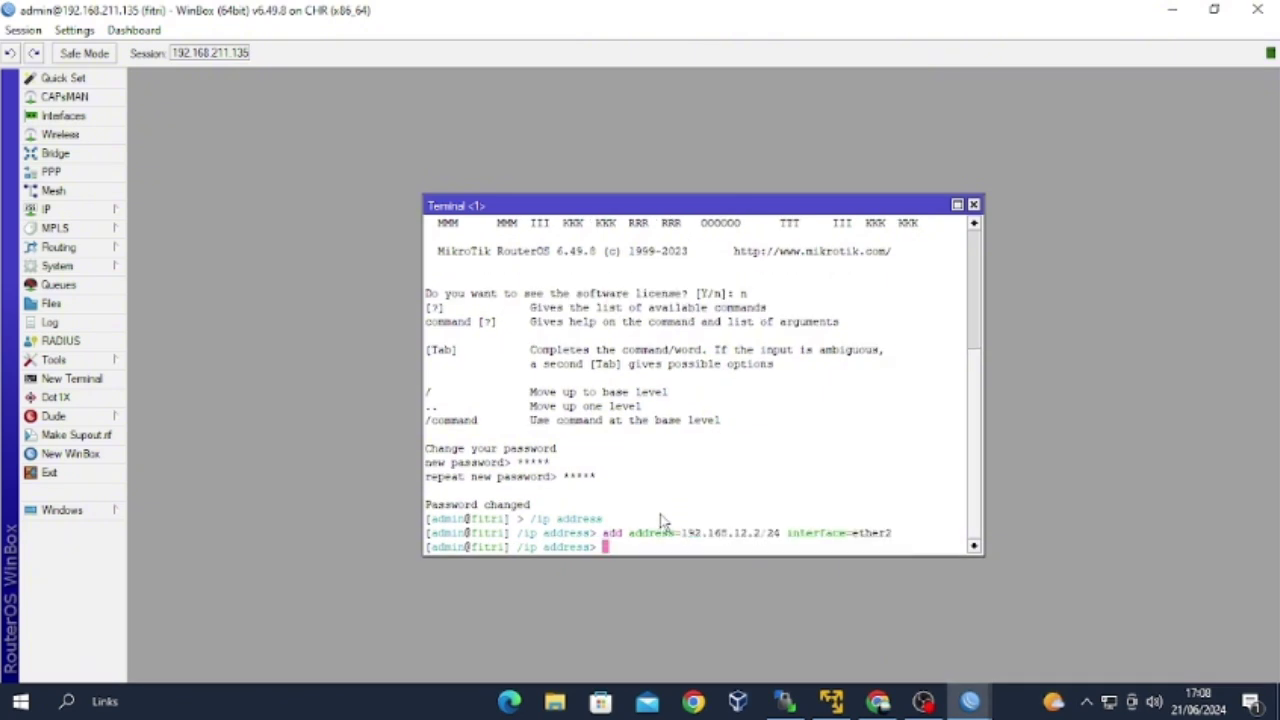
Return to the root level and print the router's IP addresses.
text(/)
key(Return)
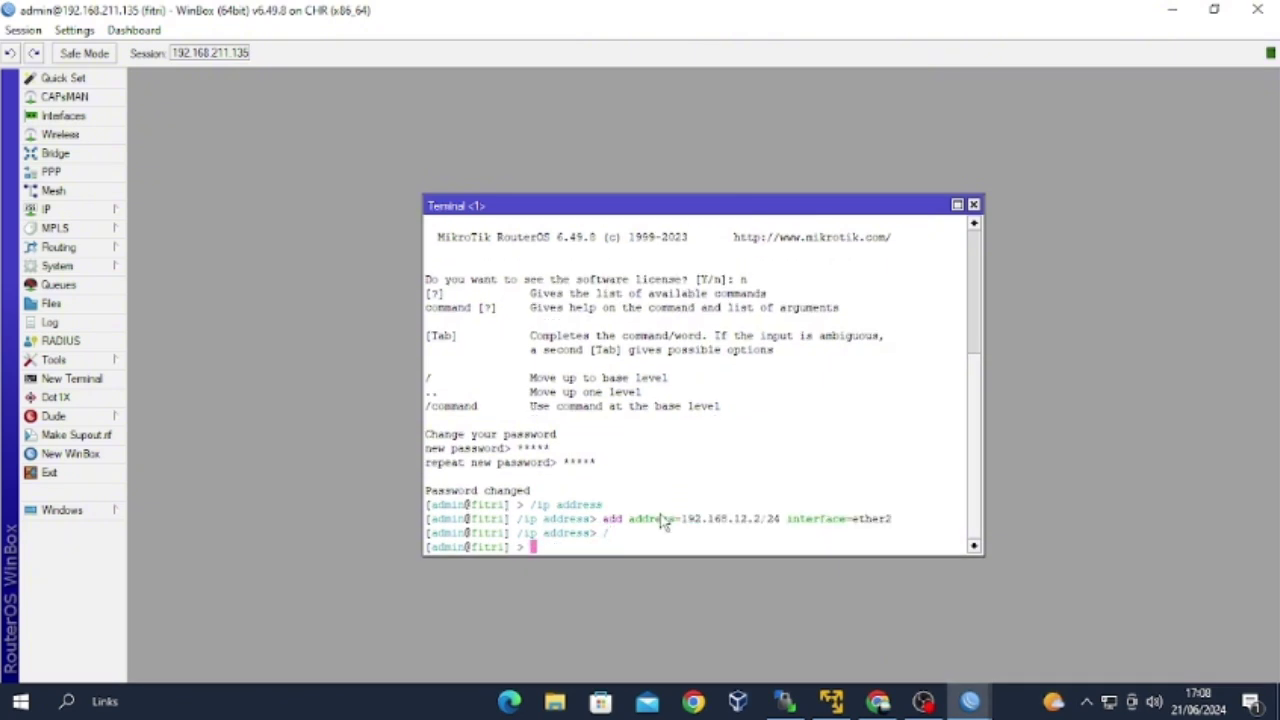
text(ip address print)
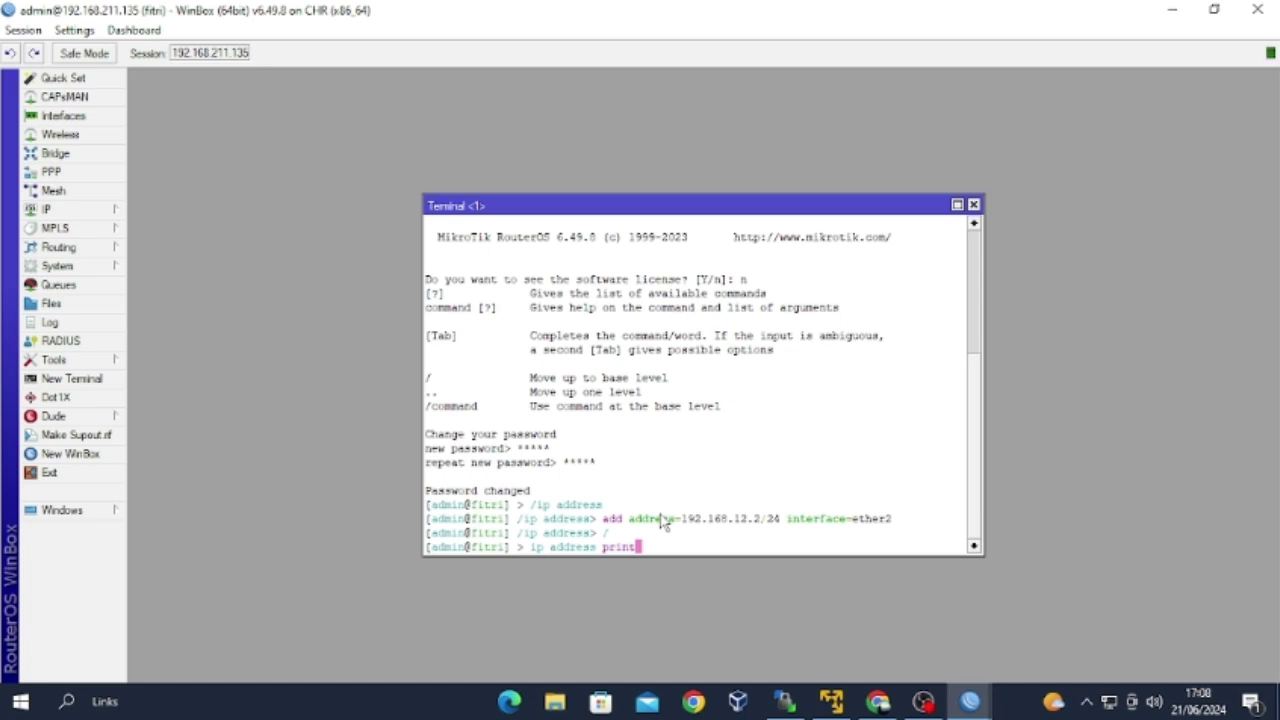
key(Return)
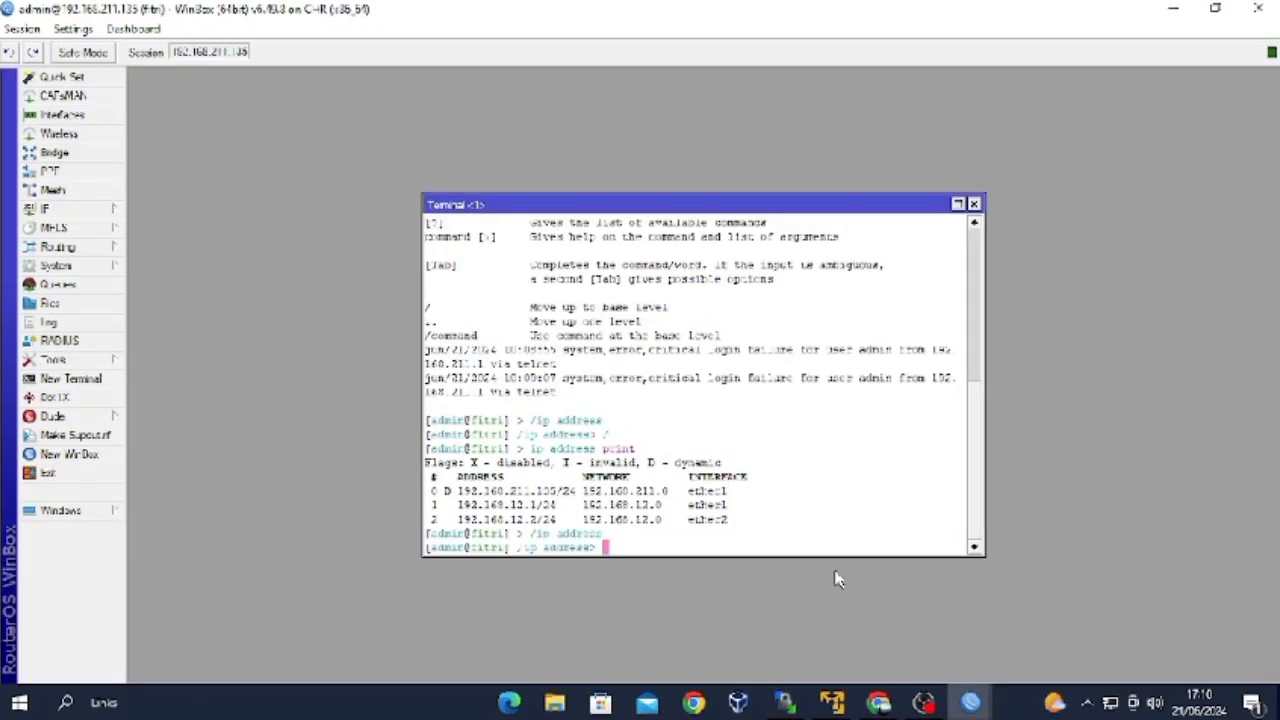
Remove address entry number 2, reprint the remaining addresses, and close the terminal.
text(remove number)
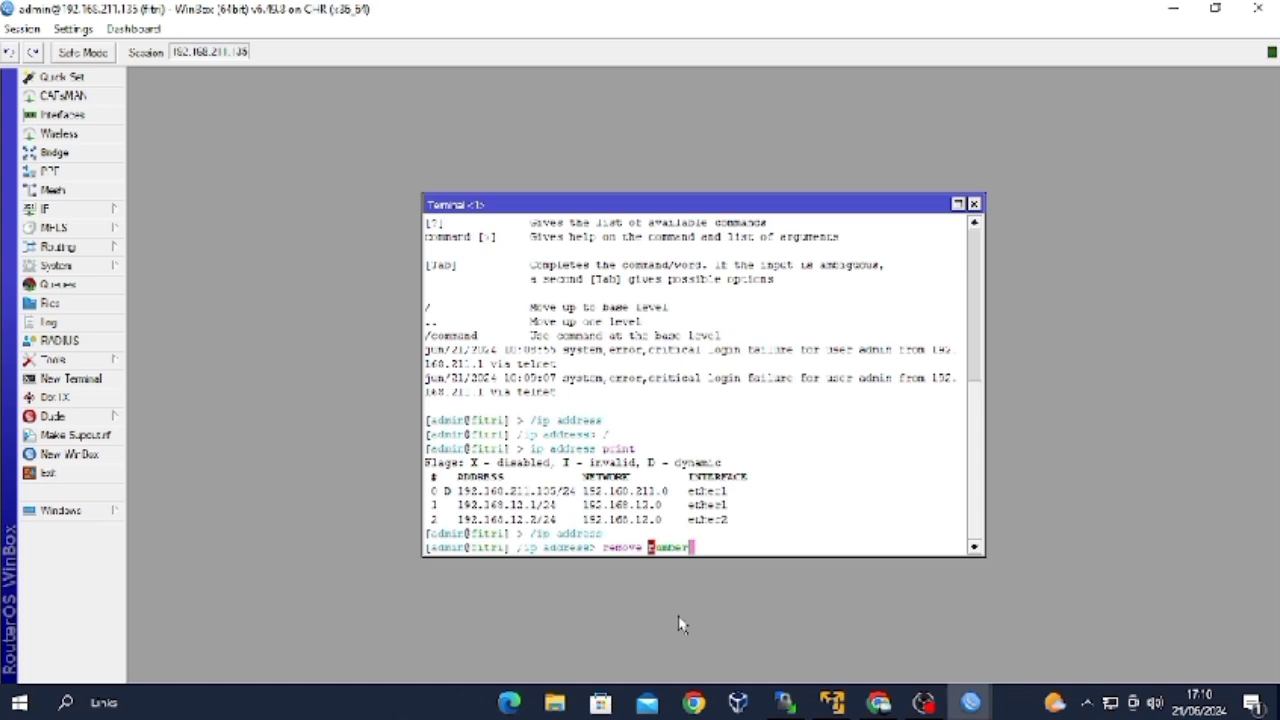
text(=)
text(2)
key(Return)
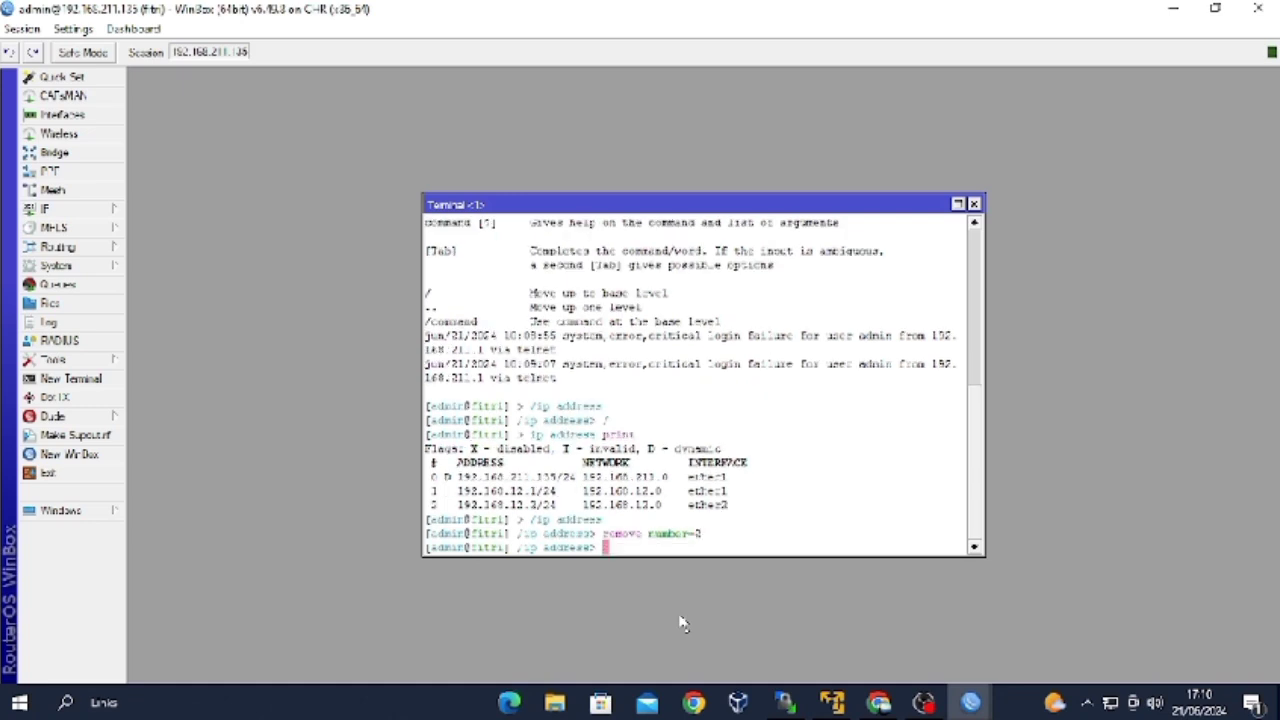
text(/)
key(Return)
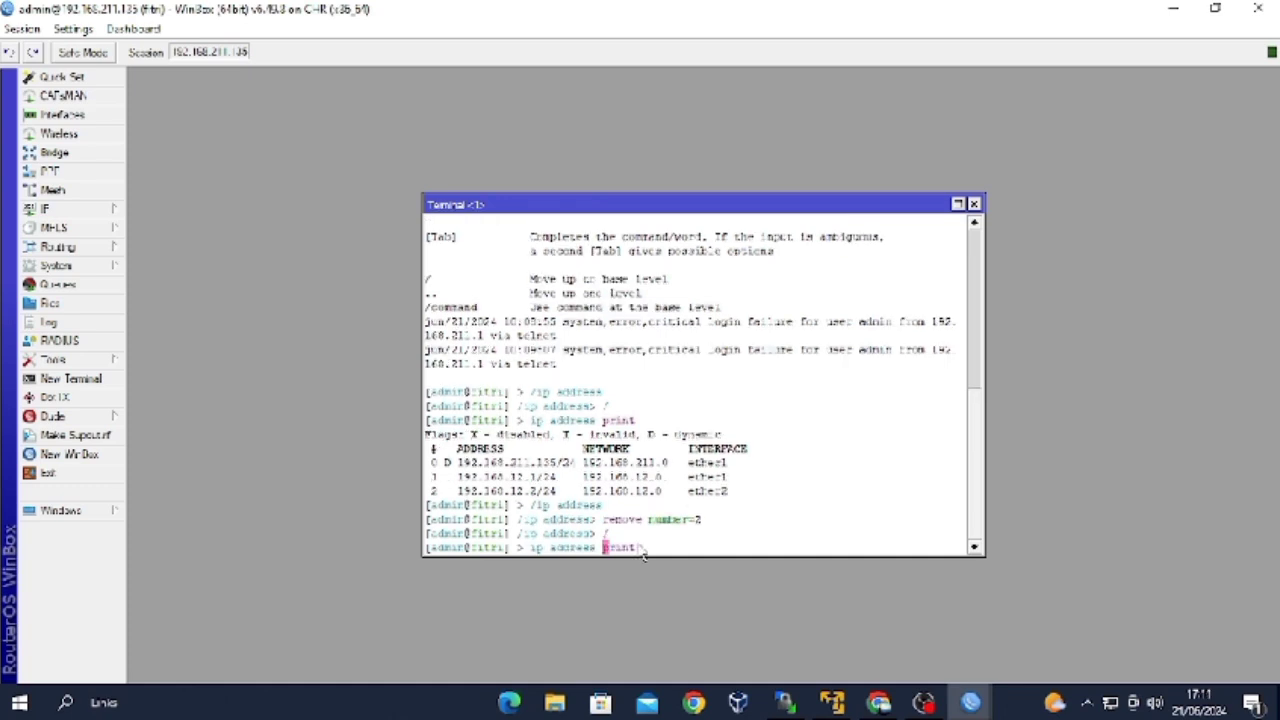
text(ip address print)
key(Return)
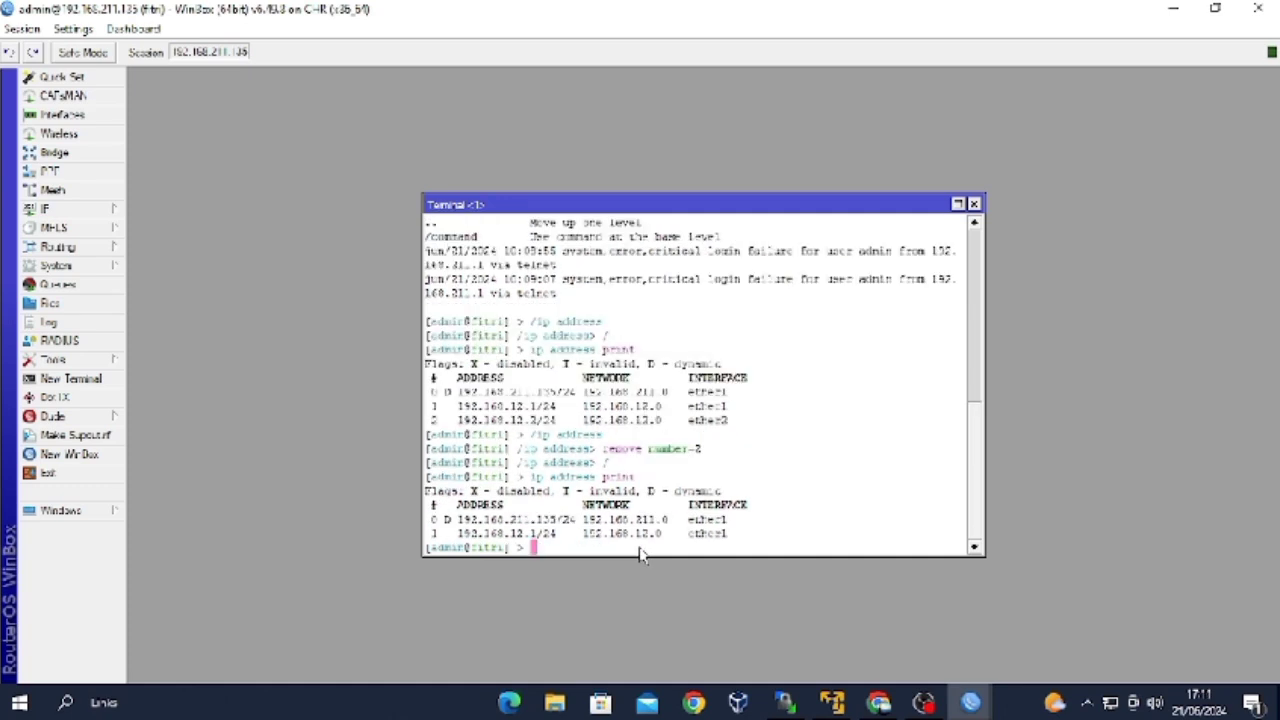
click(974, 204)
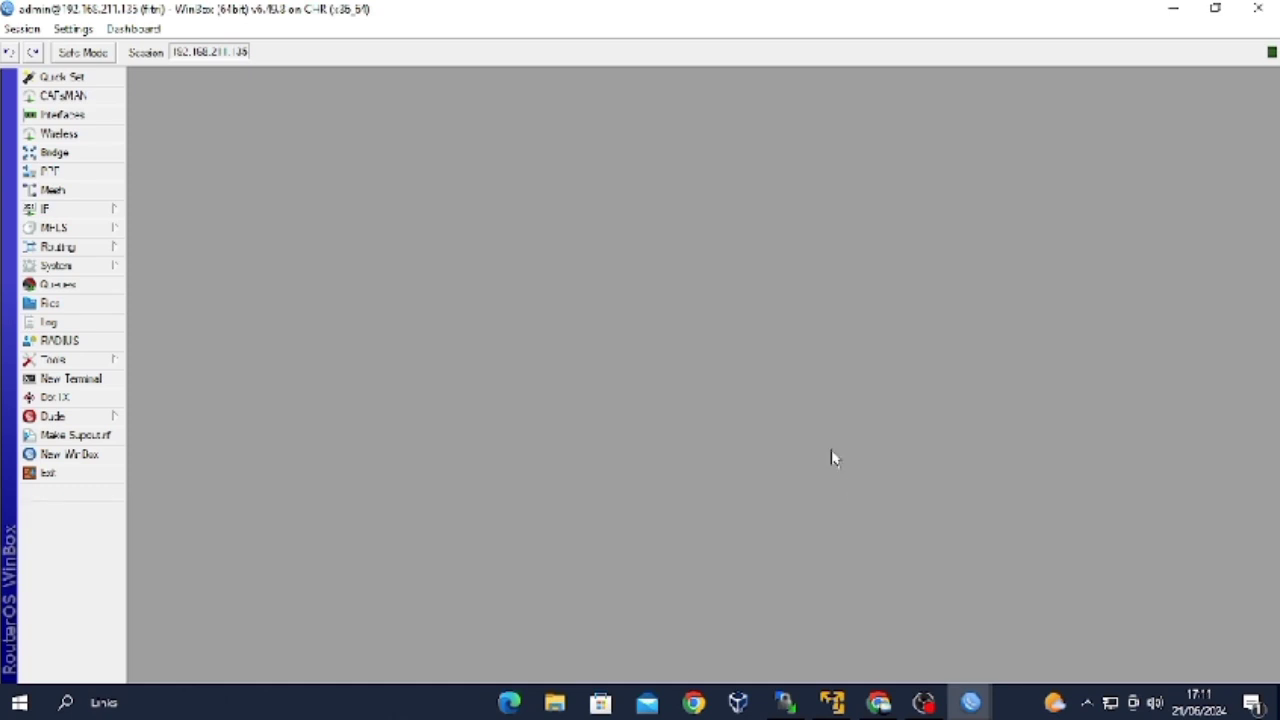
Log in to a new terminal as admin and run /system identity print, showing fitri.
click(86, 380)
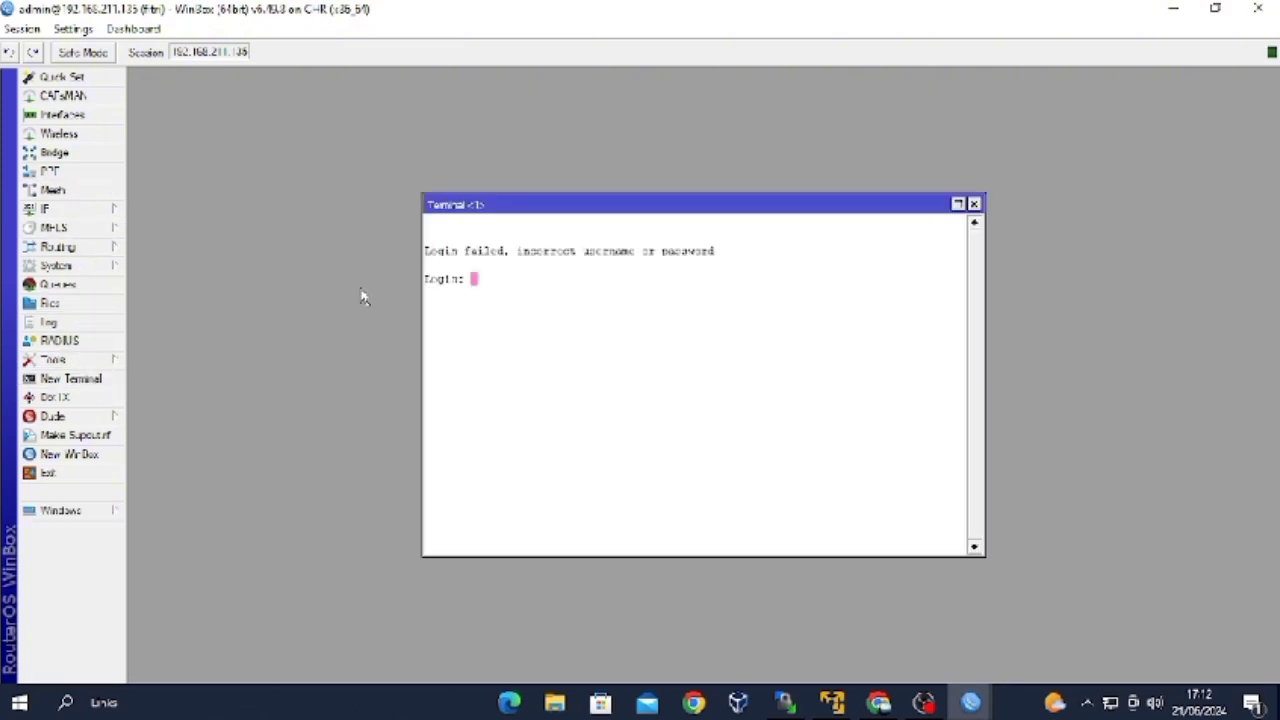
text(admin)
key(Return)
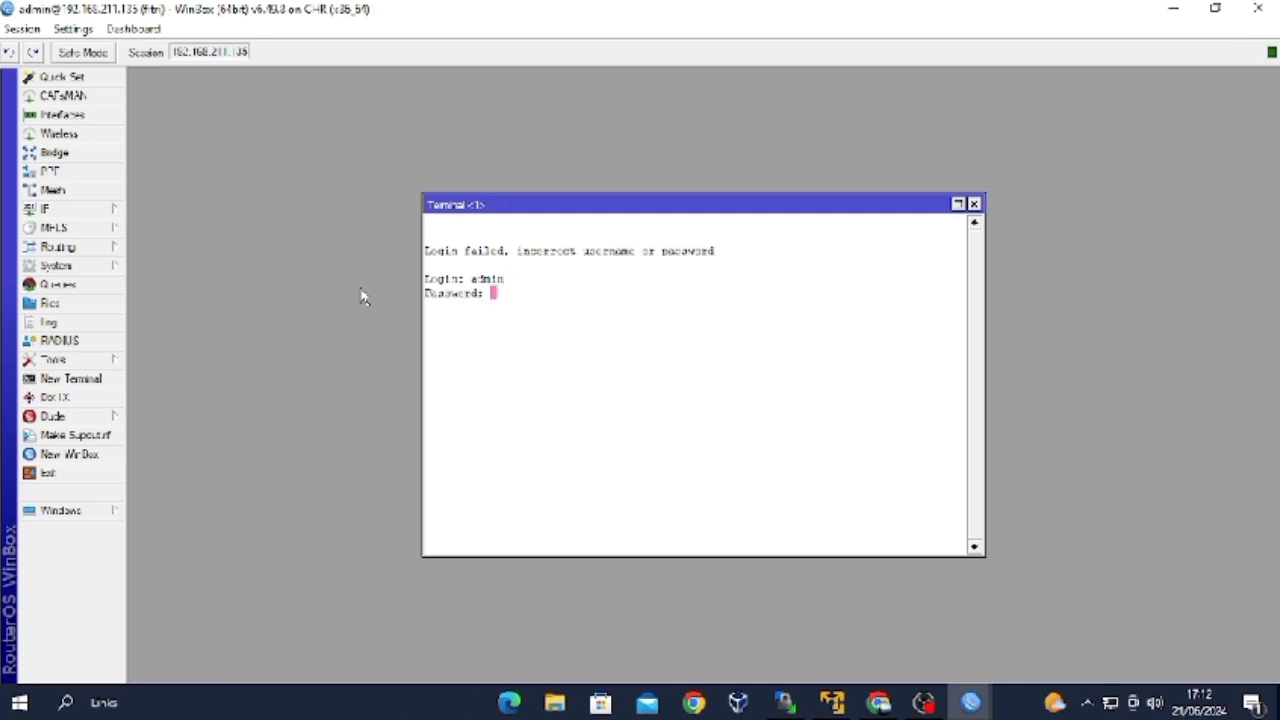
key(Return)
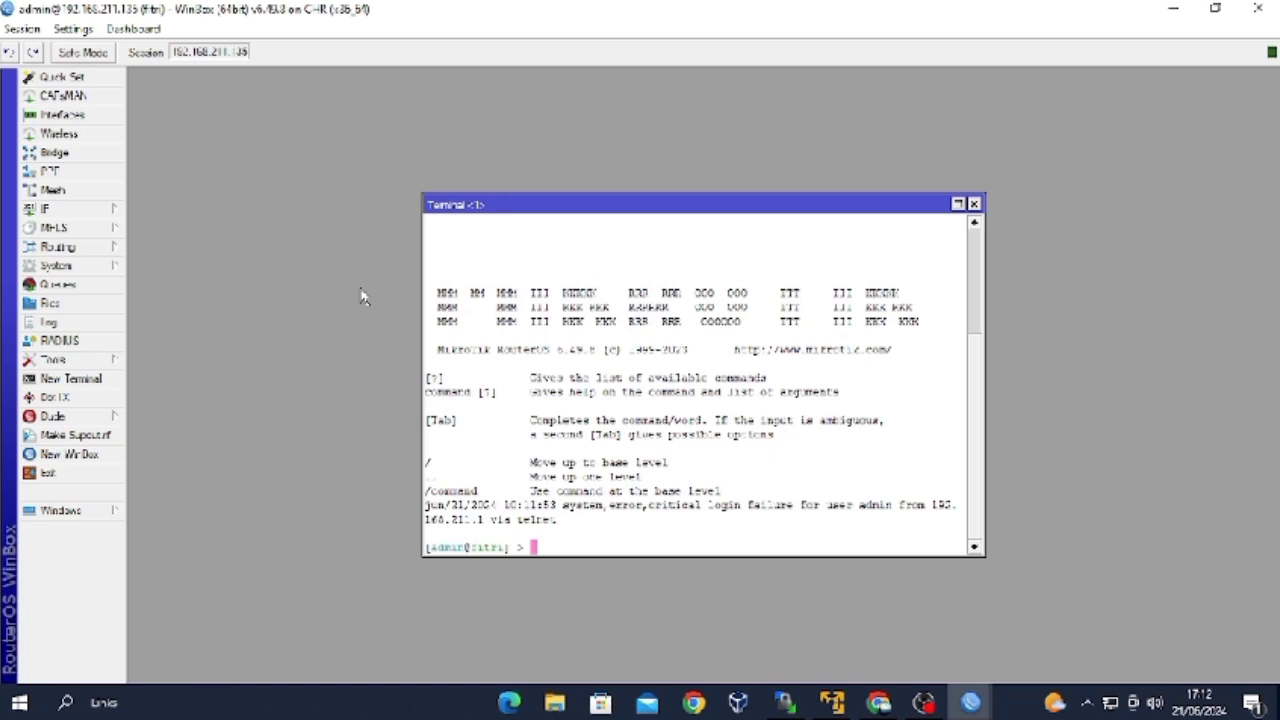
text(/system identity)
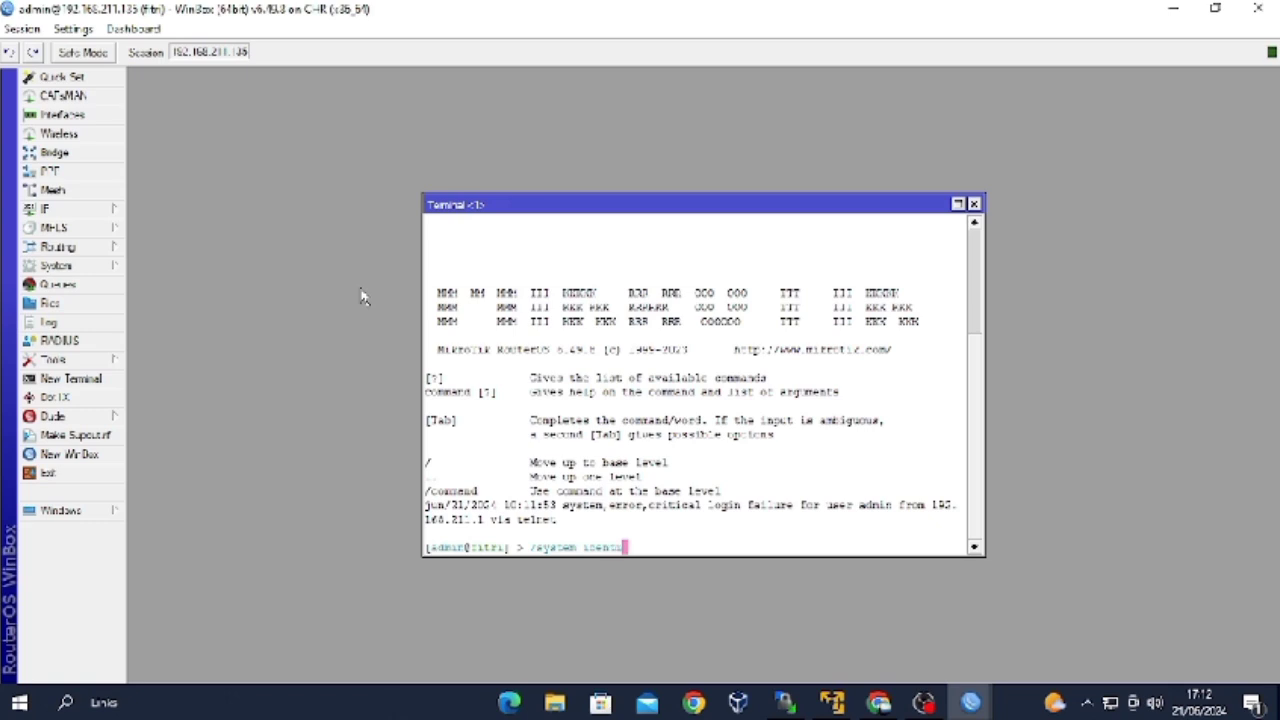
text( print)
key(Return)
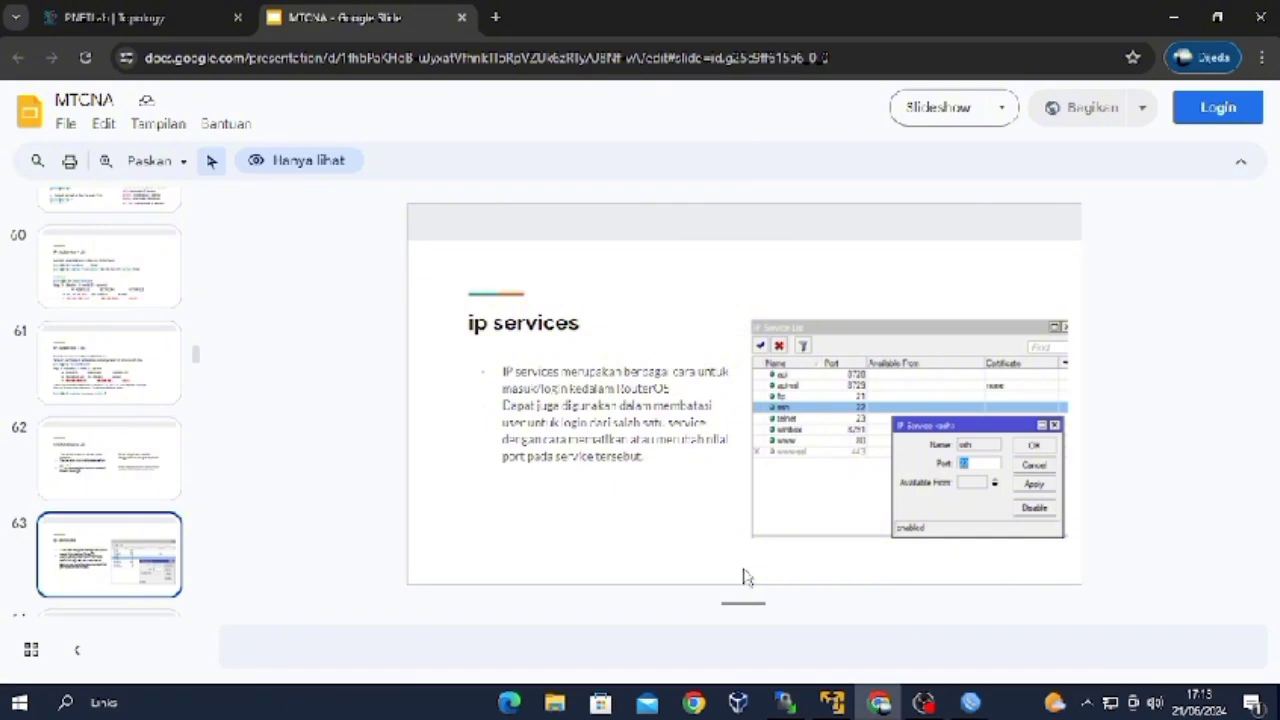
Advance the MTCNA deck from slide 63 to slide 64, 'ip services - lab'.
key(Down)
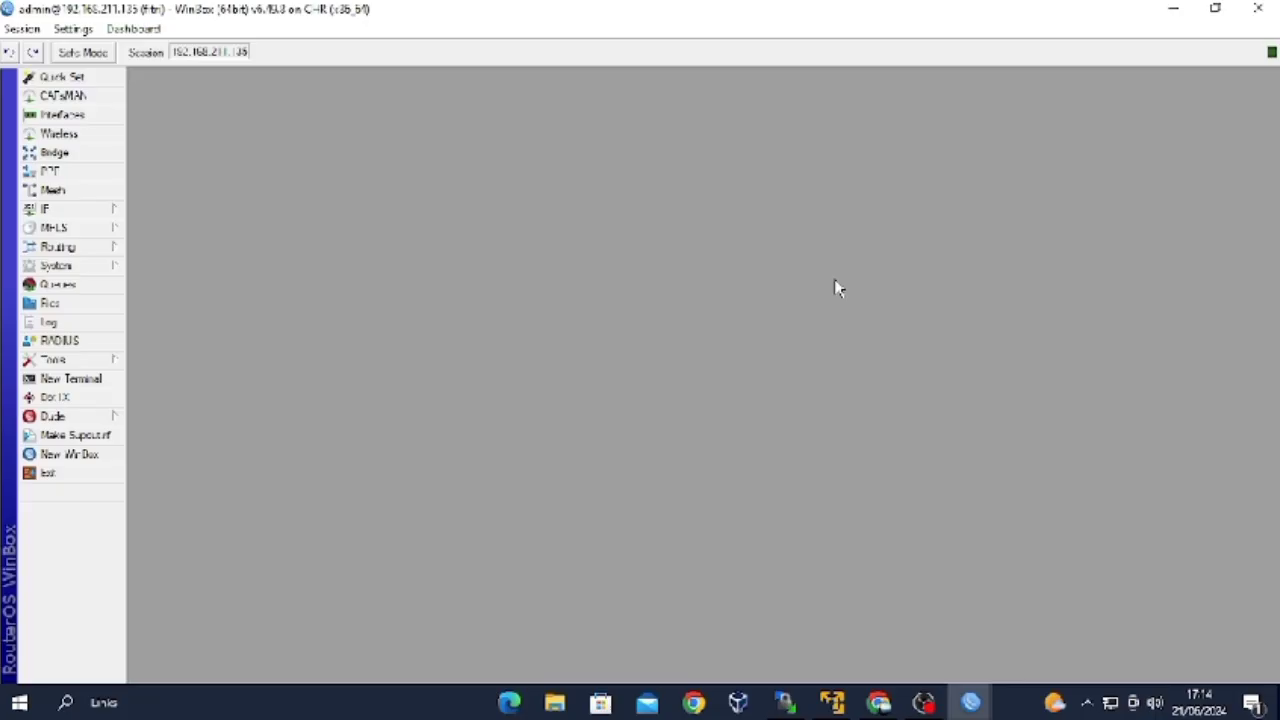
Disable the api, api-ssl, ftp, telnet and www services in IP > Services.
click(107, 217)
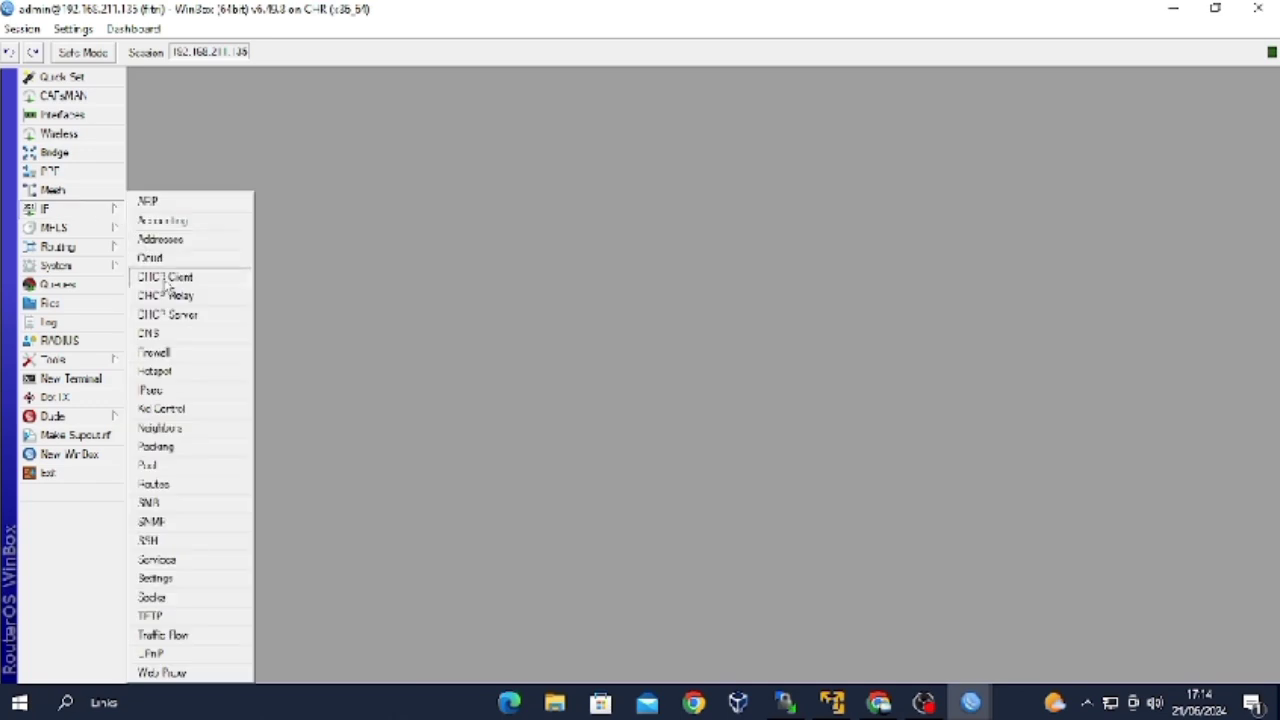
click(159, 560)
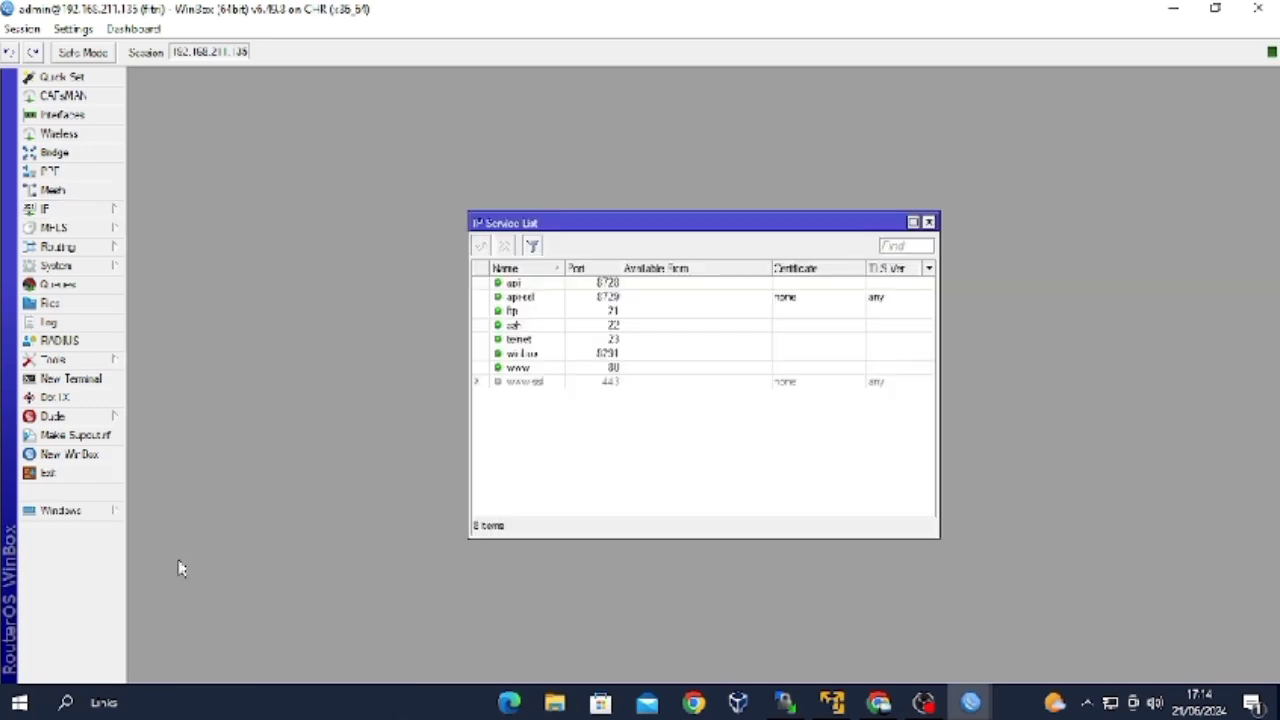
click(503, 285)
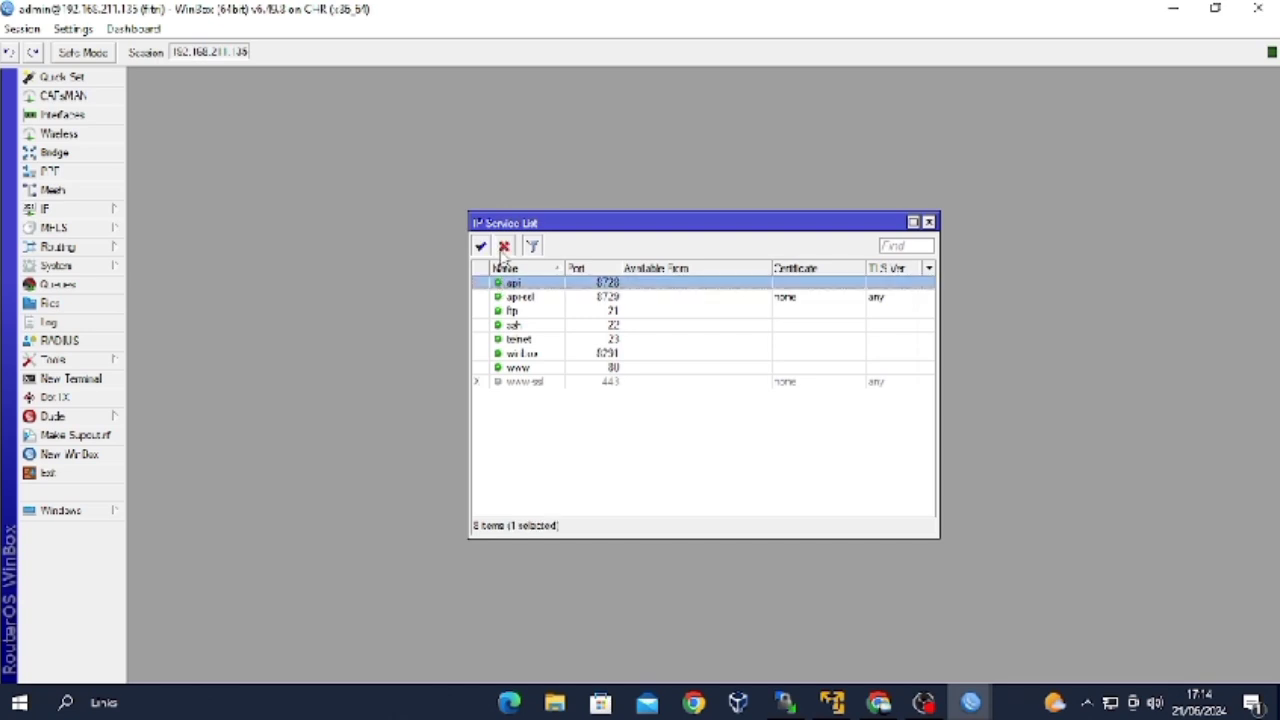
click(504, 246)
click(490, 300)
click(506, 248)
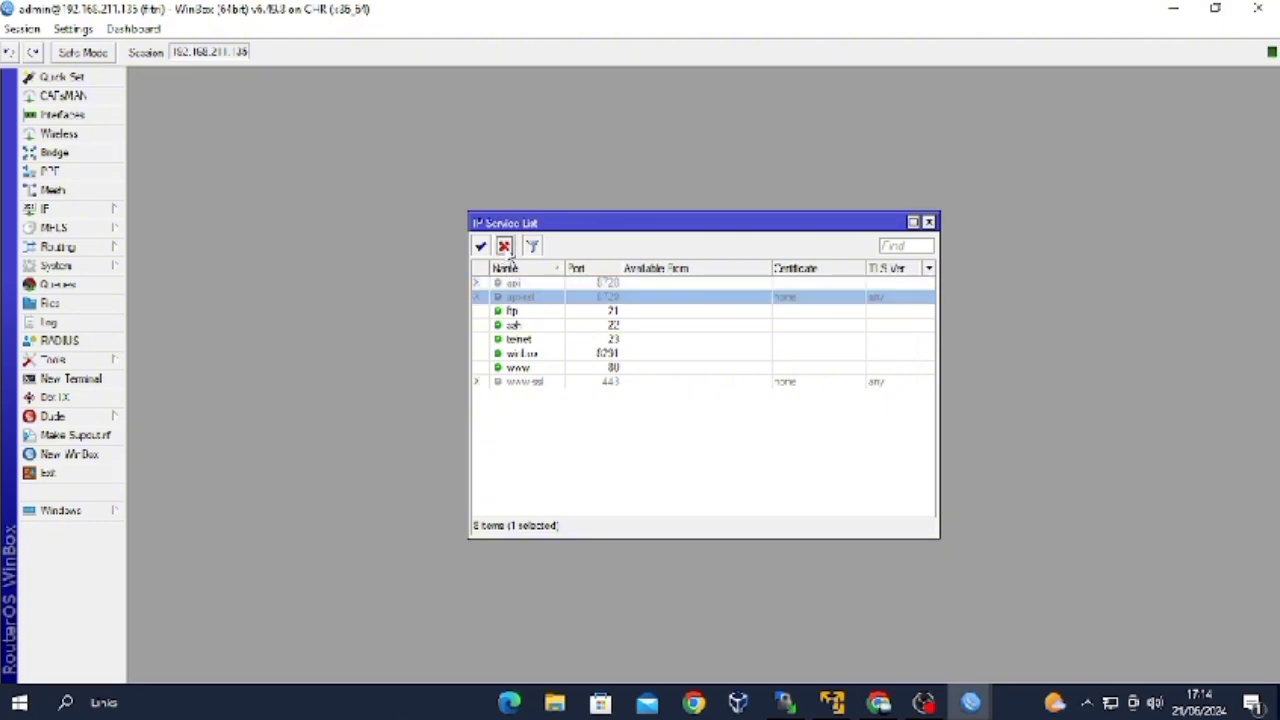
click(498, 313)
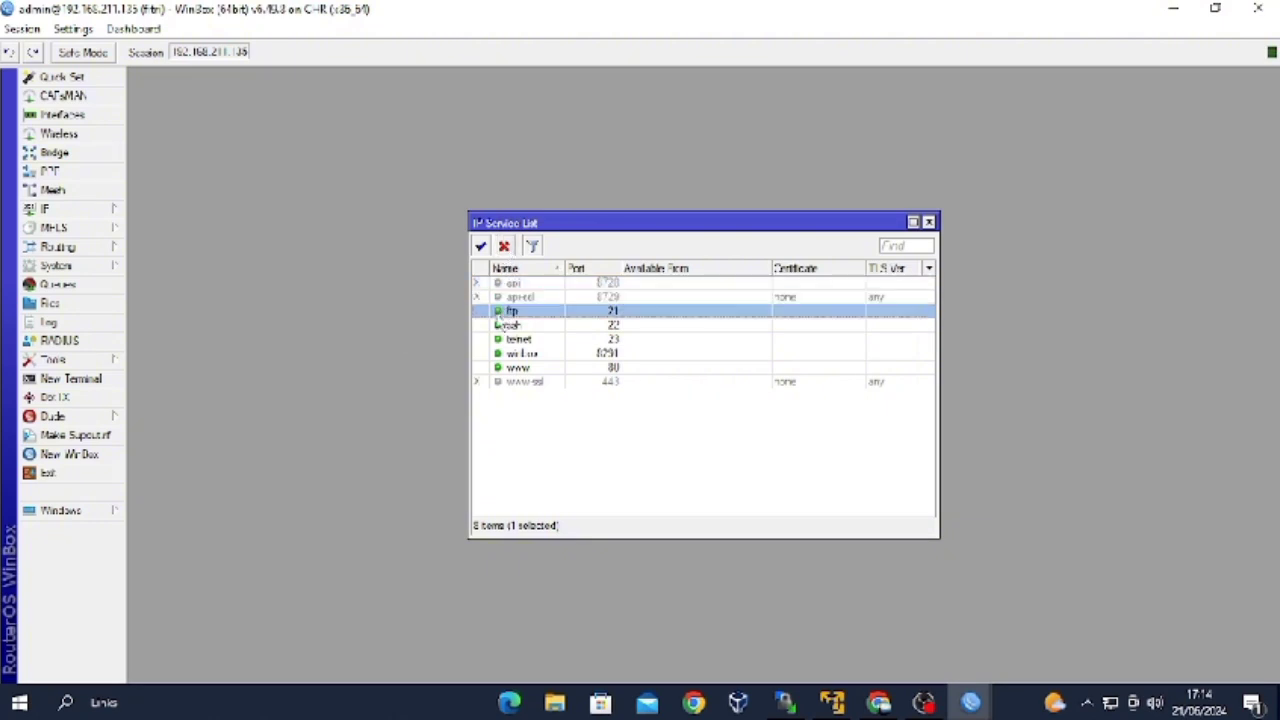
click(505, 247)
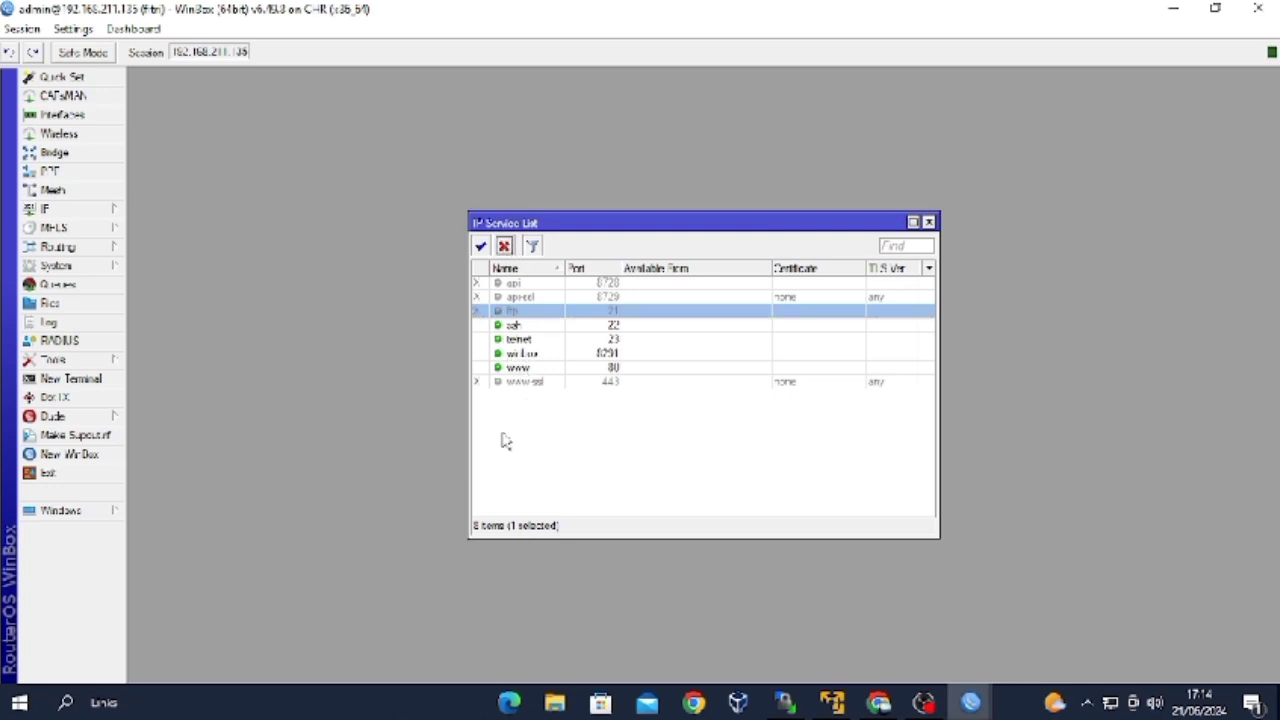
click(536, 340)
click(505, 247)
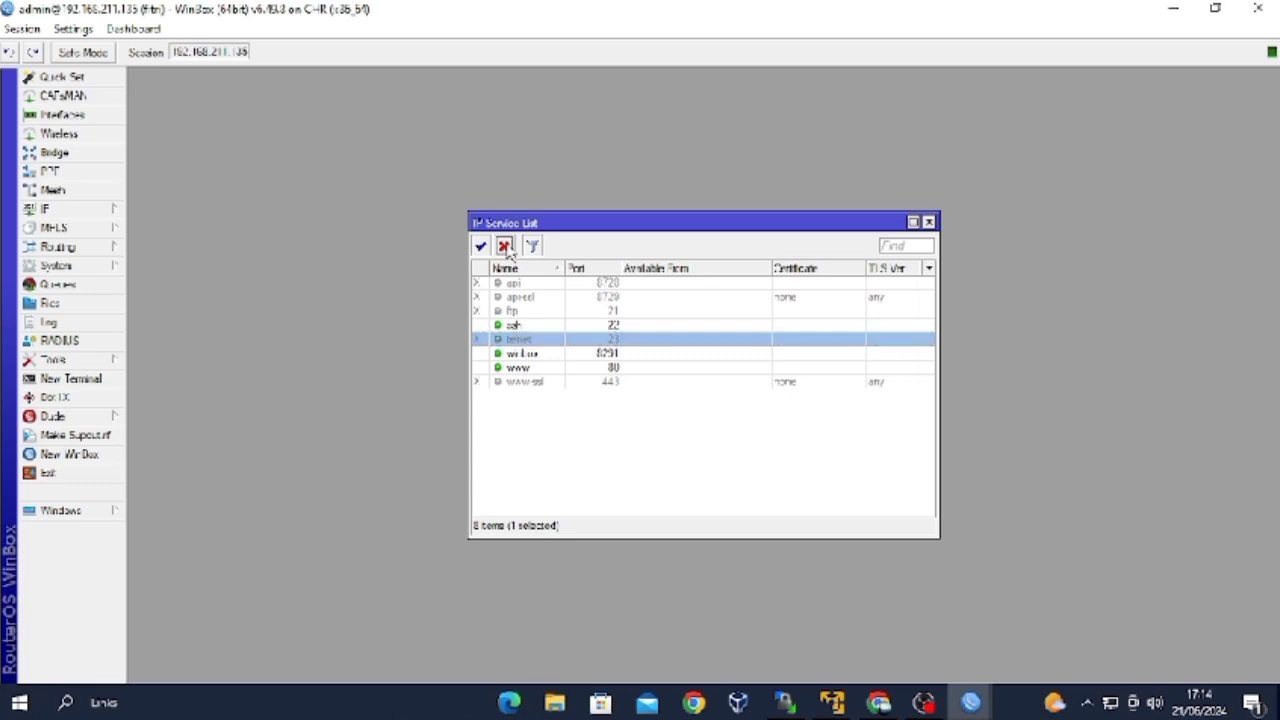
click(513, 368)
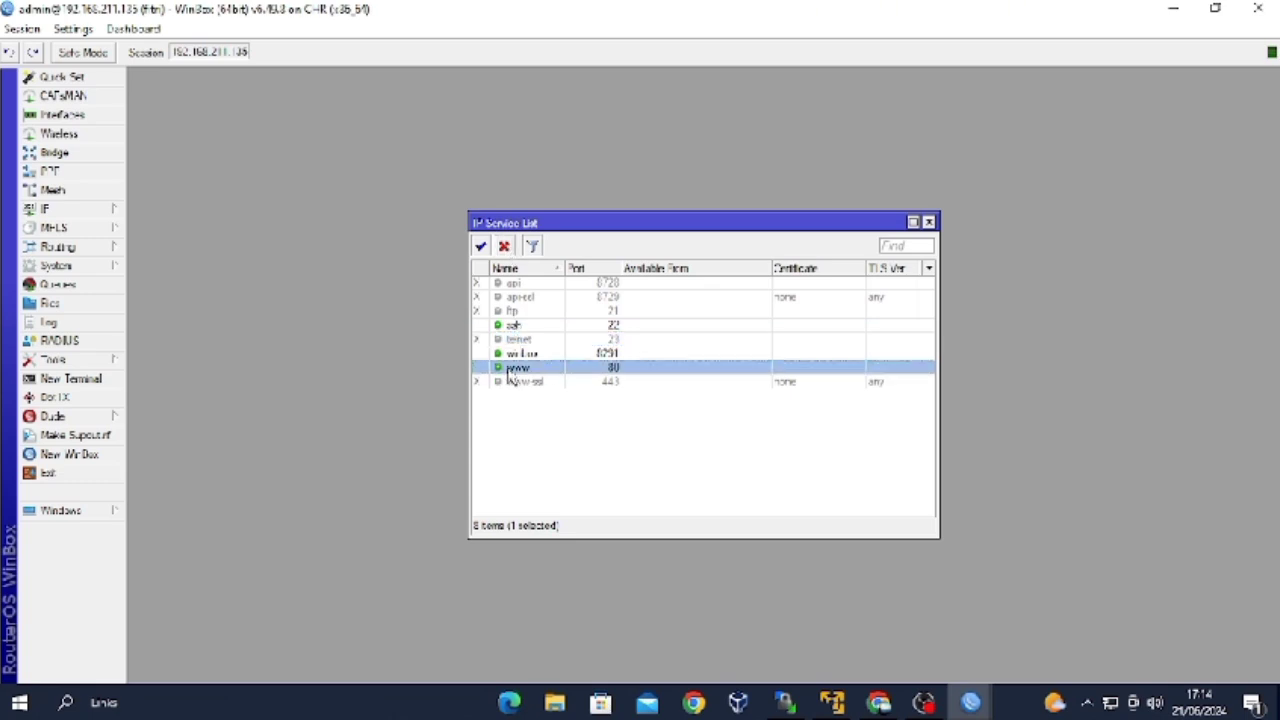
click(505, 247)
Change the ssh service port to 8022.
double_click(510, 326)
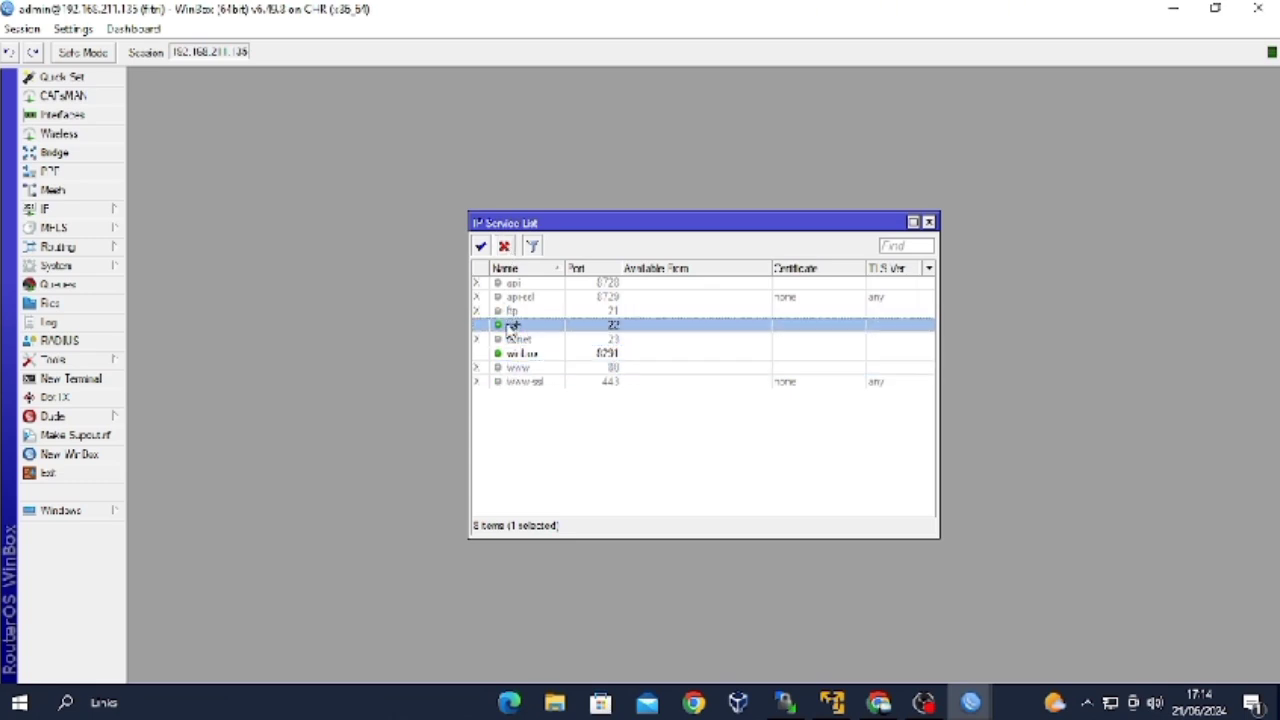
key(BackSpace)
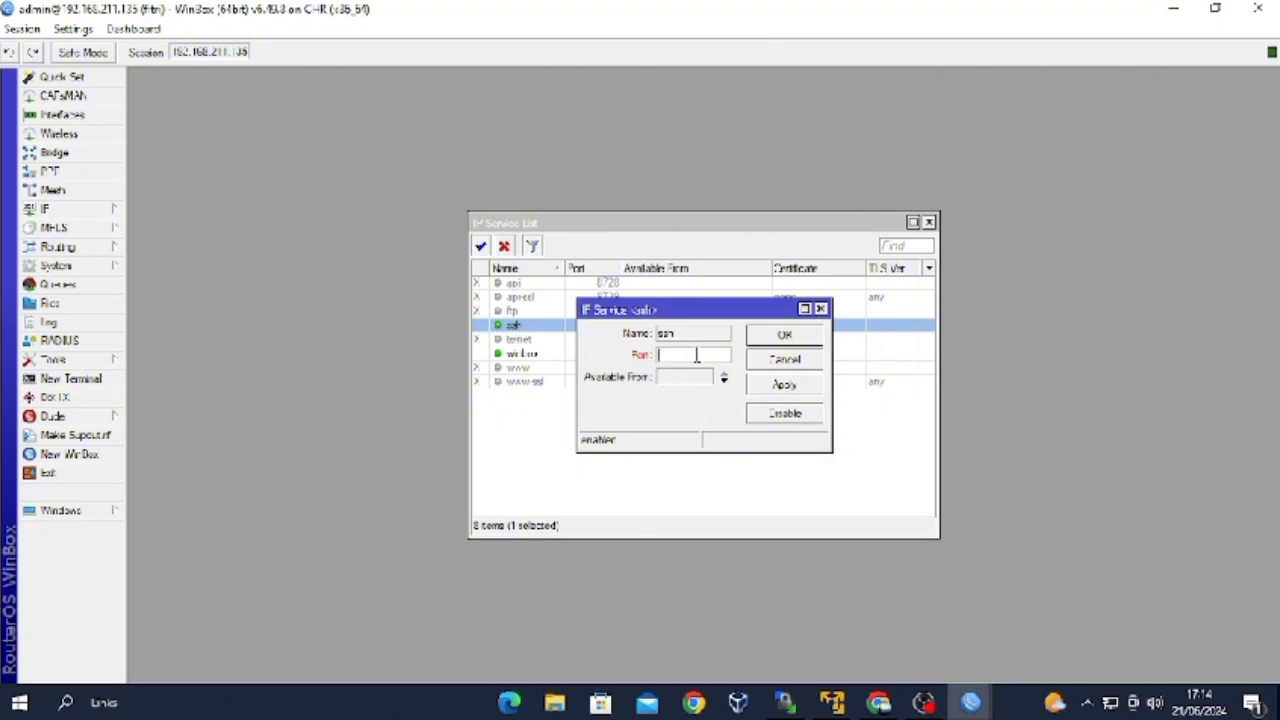
text(8022)
click(758, 386)
click(778, 335)
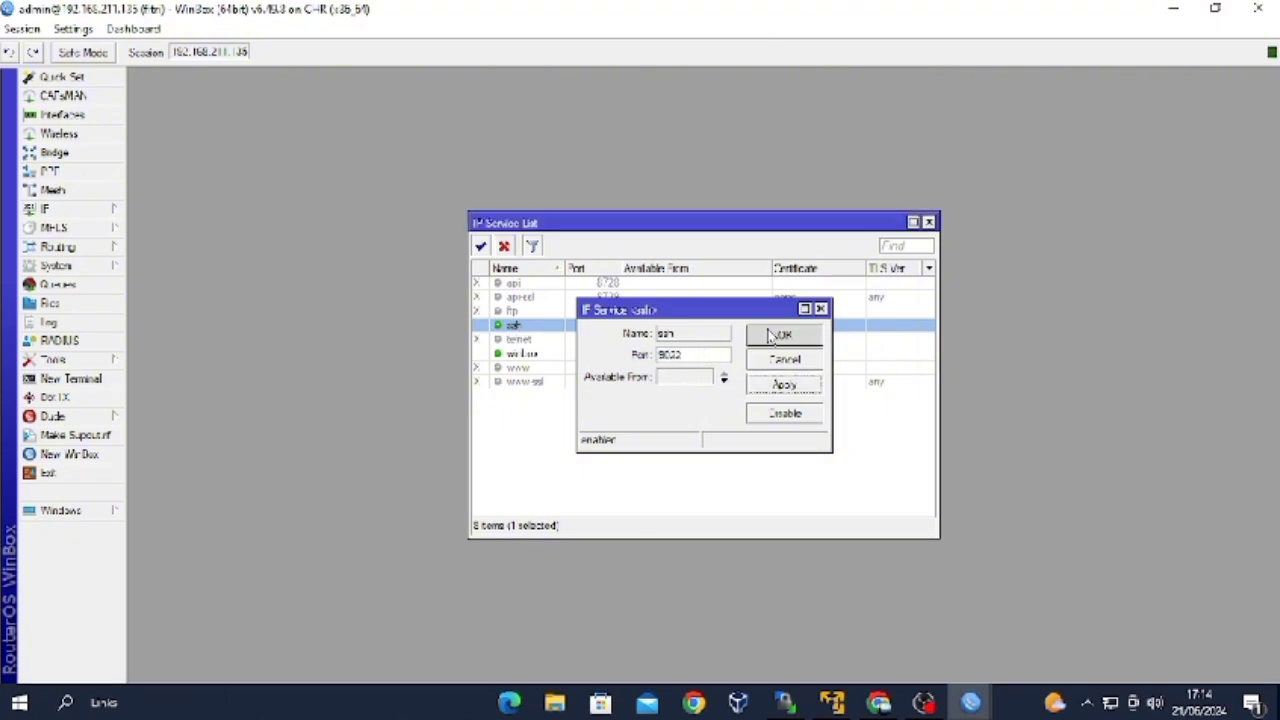
Change the winbox service port to 3000, then search Windows for PuTTY.
double_click(564, 355)
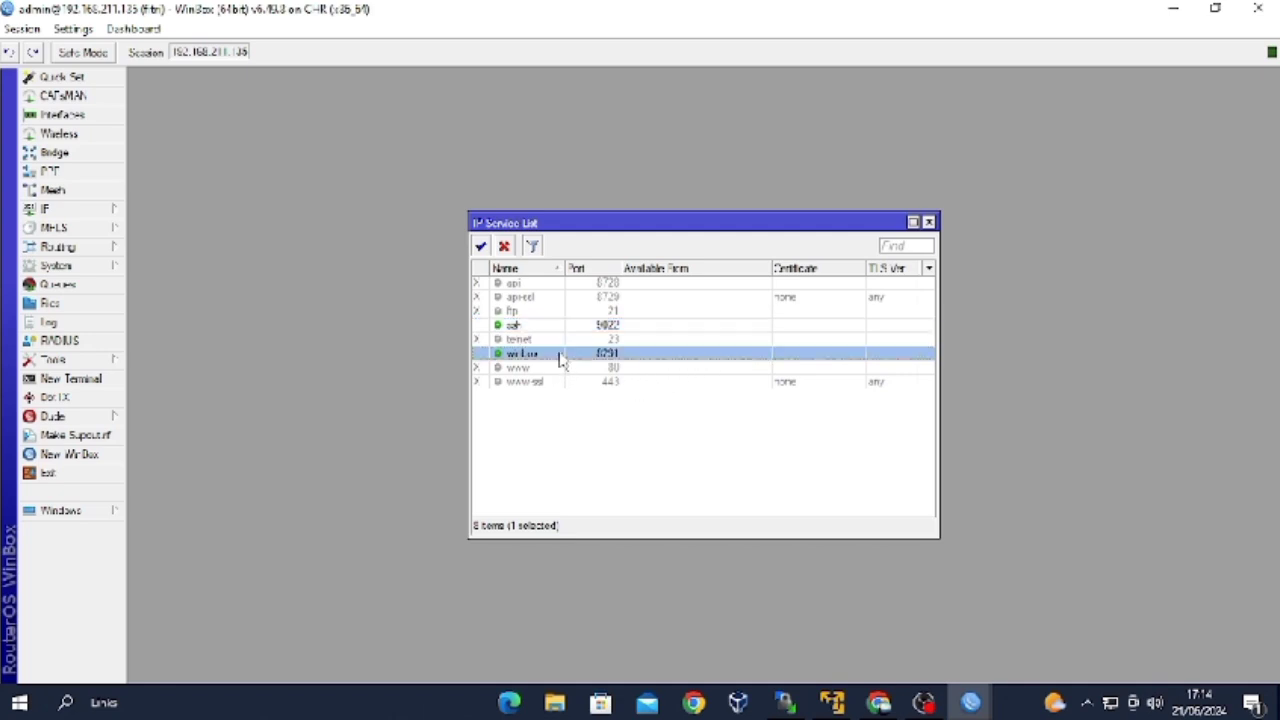
text(3)
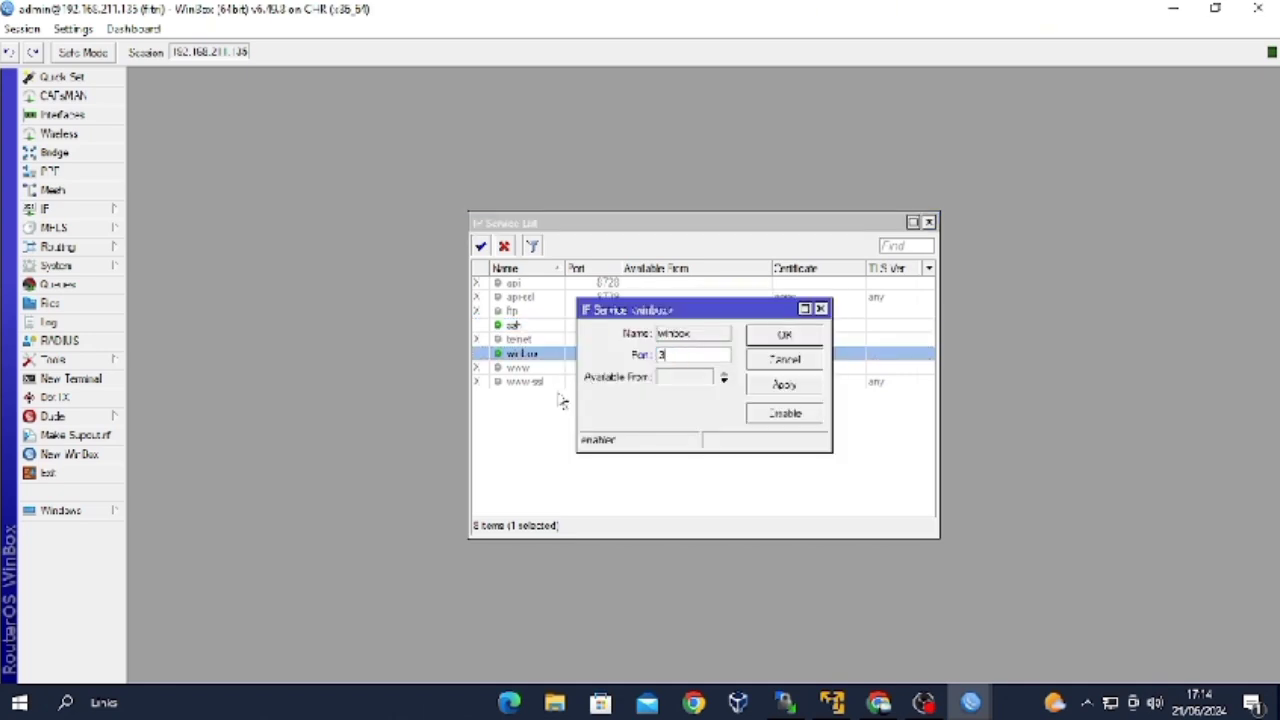
text(000)
click(762, 386)
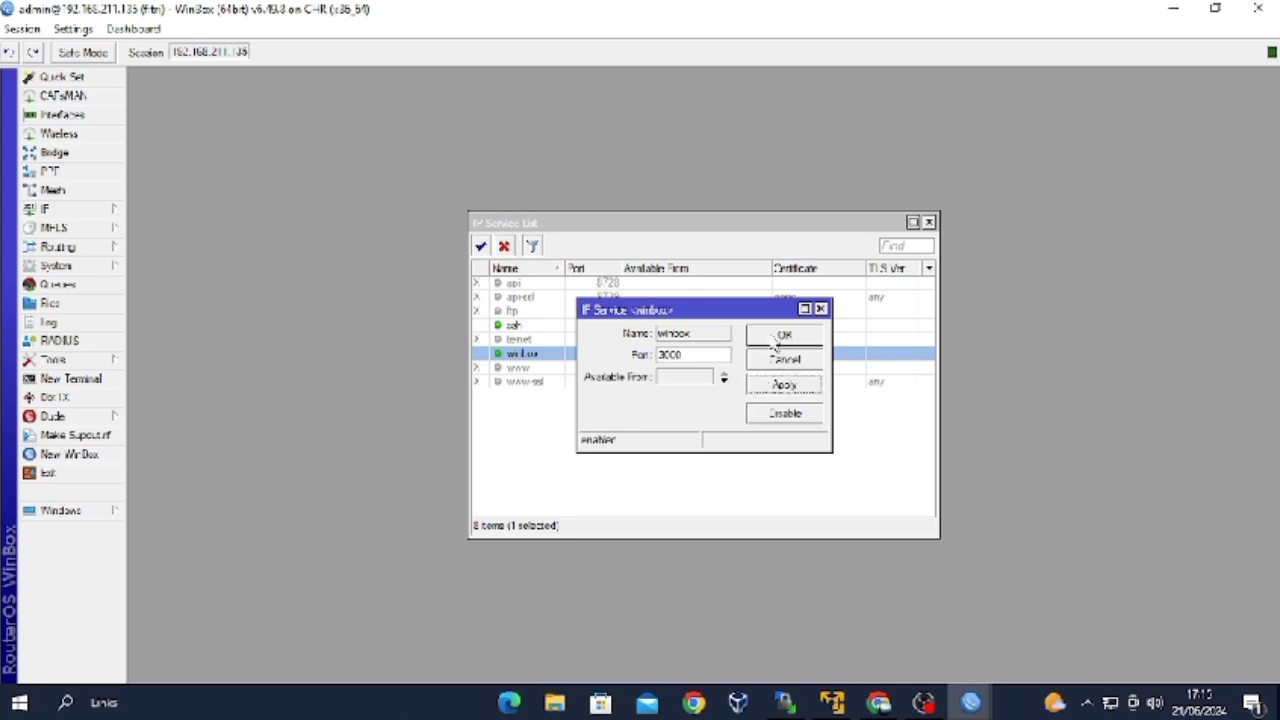
click(774, 338)
key(super)
text(putty)
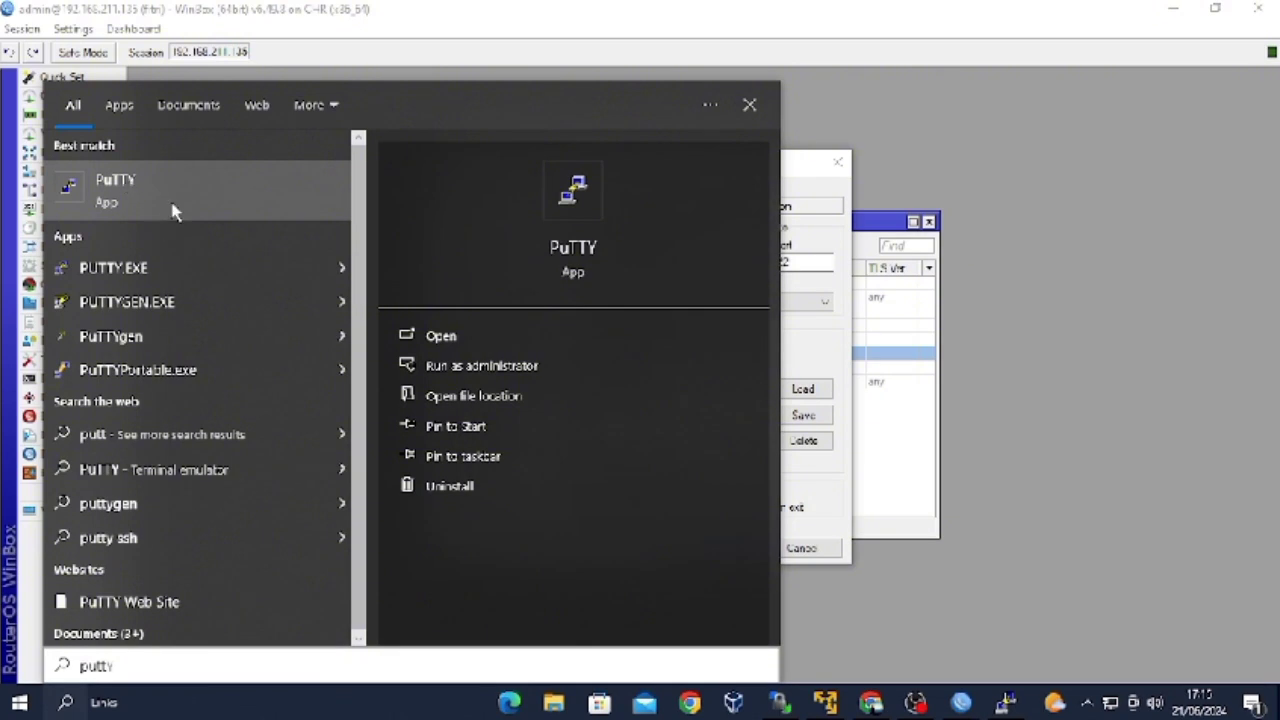
Open a PuTTY SSH connection to 192.168.211.135 on port 9022 and accept the host key.
click(749, 104)
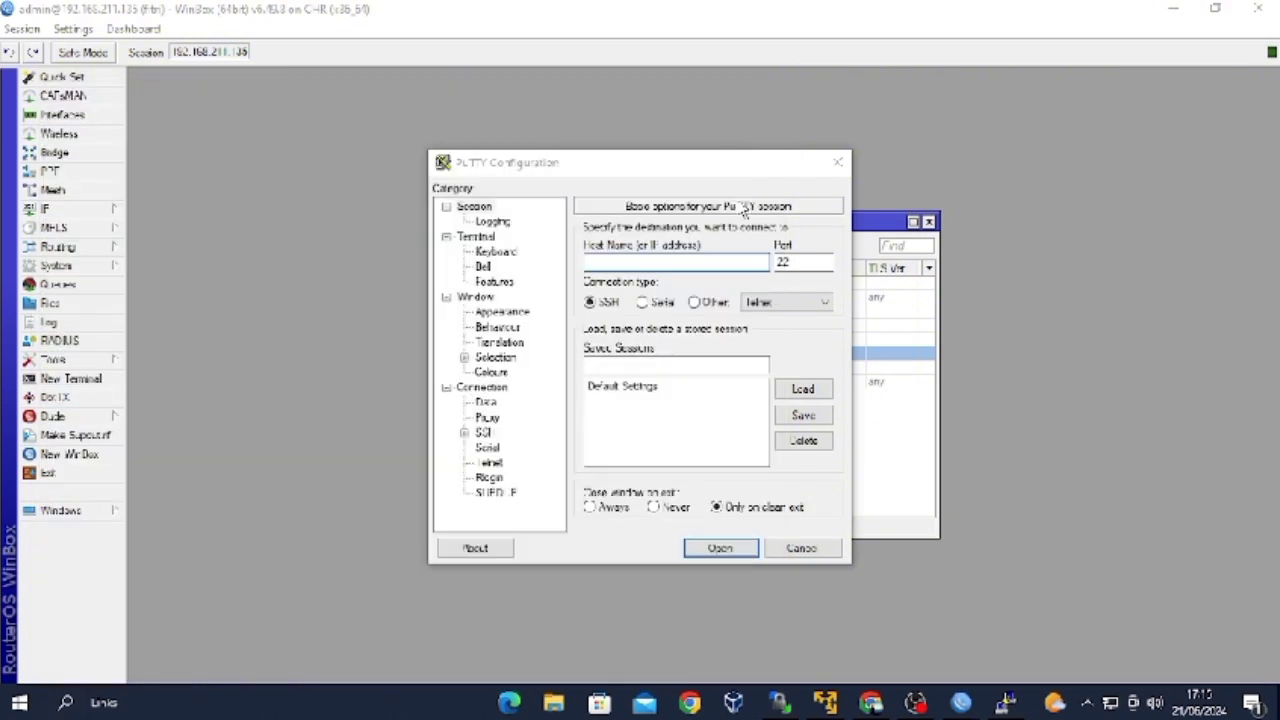
text(192.168.1)
key(BackSpace)
text(211.)
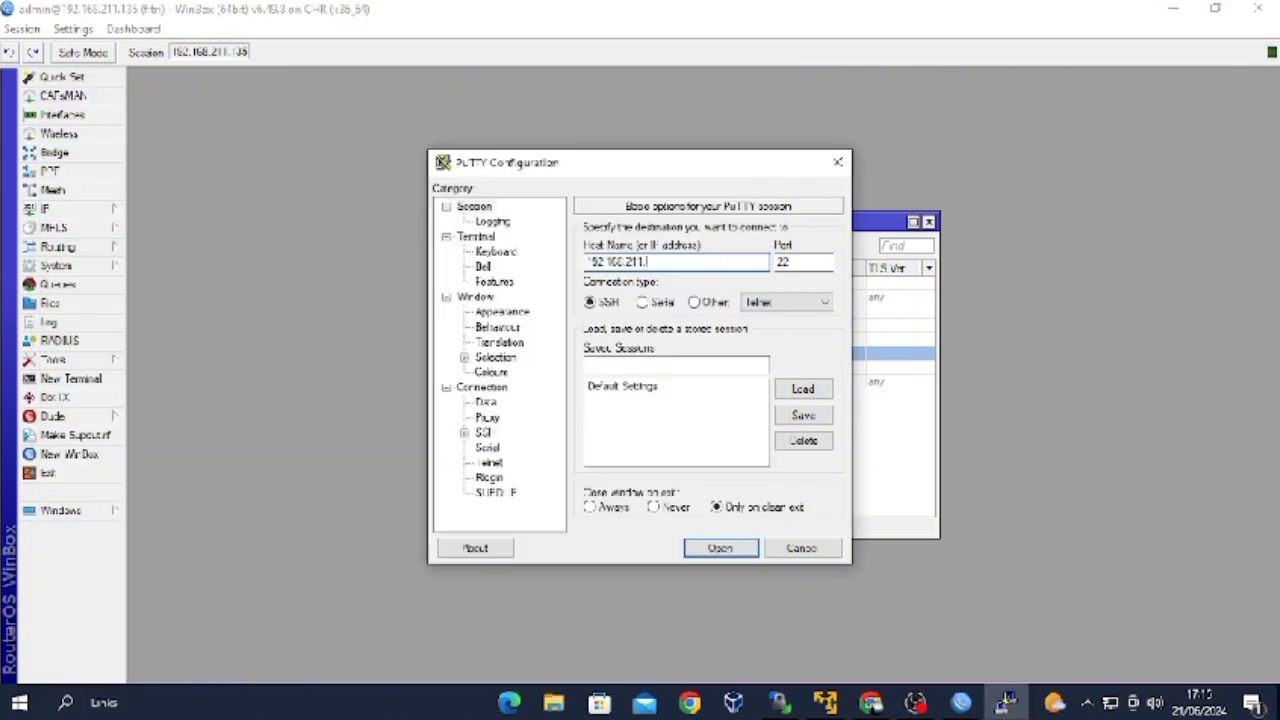
text(135)
key(Tab)
text(9022)
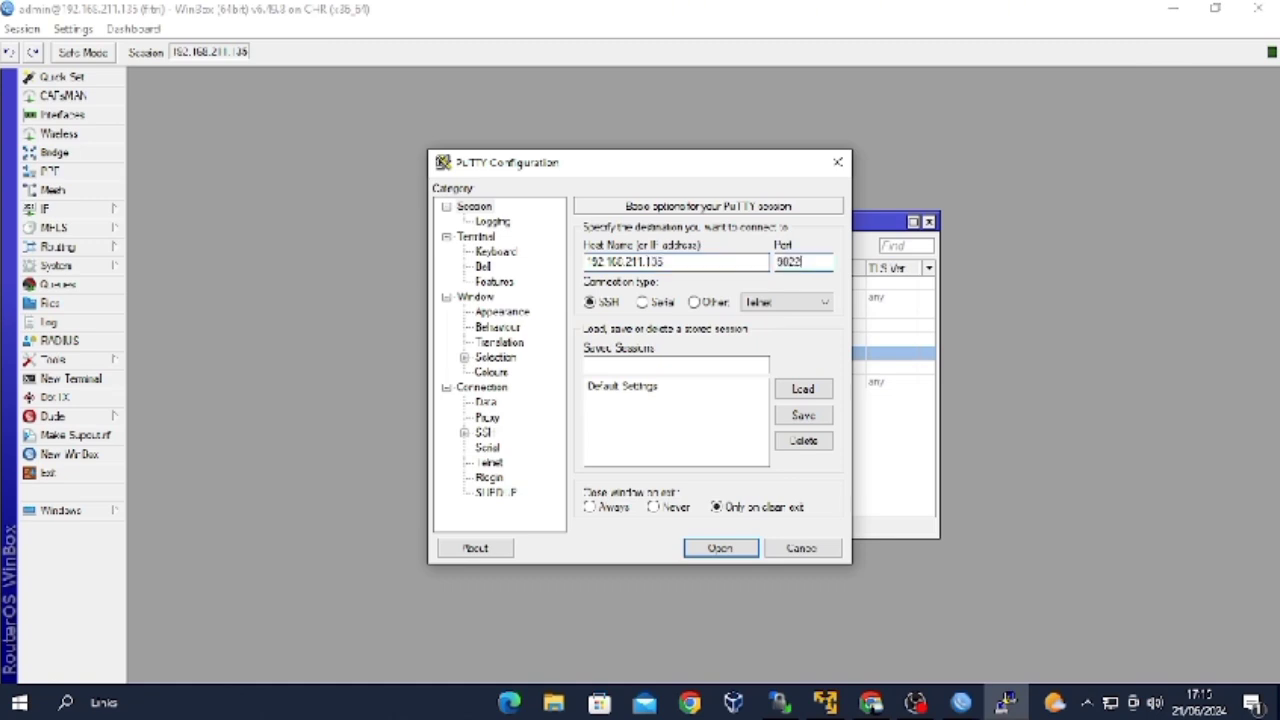
click(743, 545)
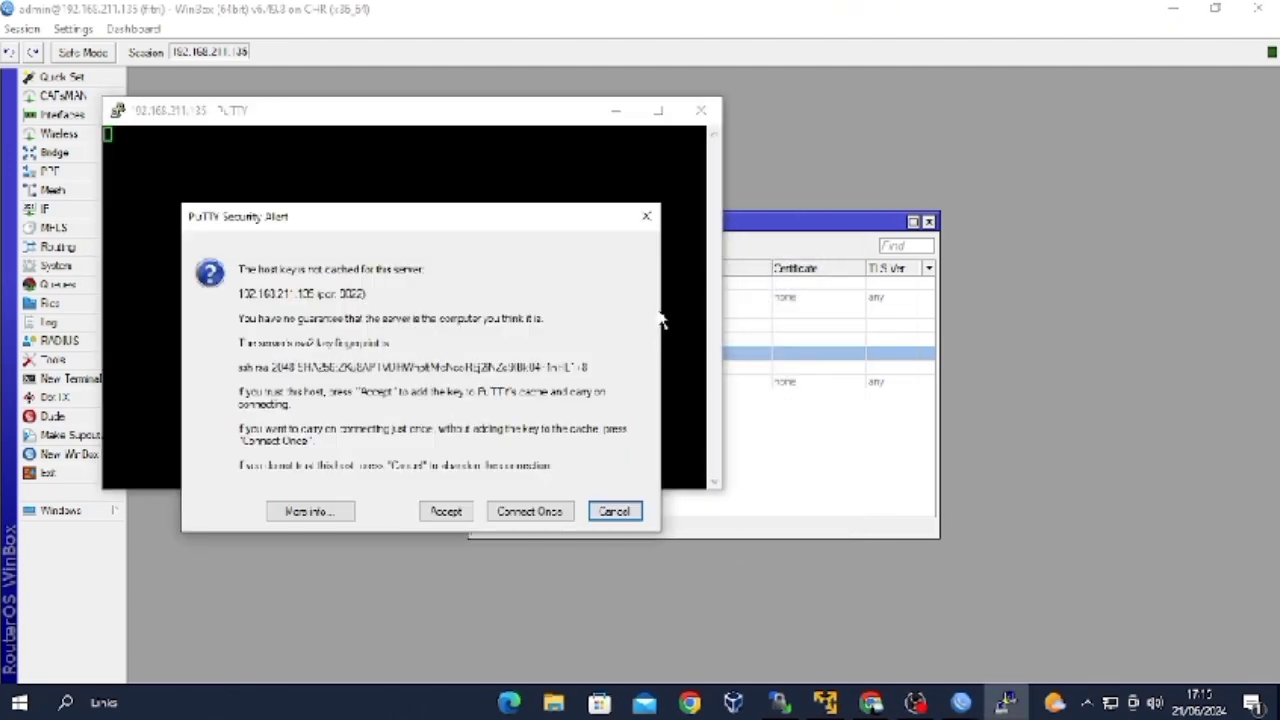
click(462, 514)
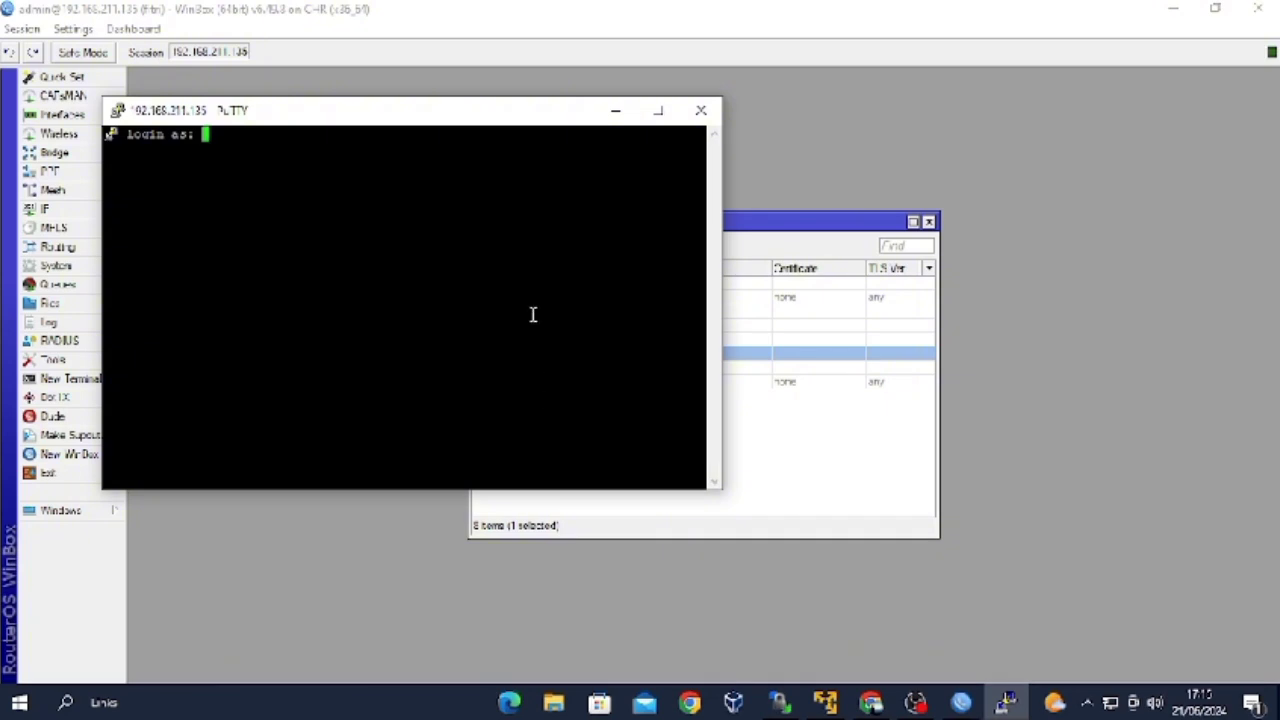
Log in as admin, run /ip address, then return to the root prompt.
text(admin)
key(Return)
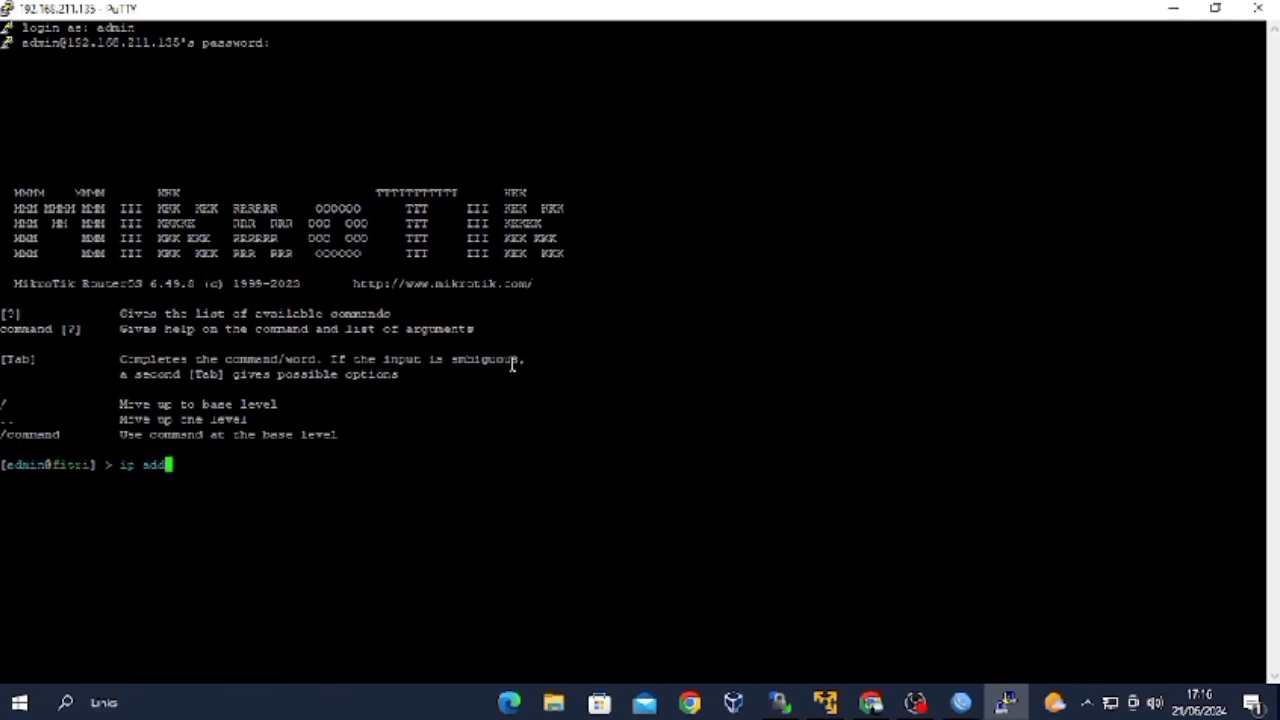
text(ress)
key(Return)
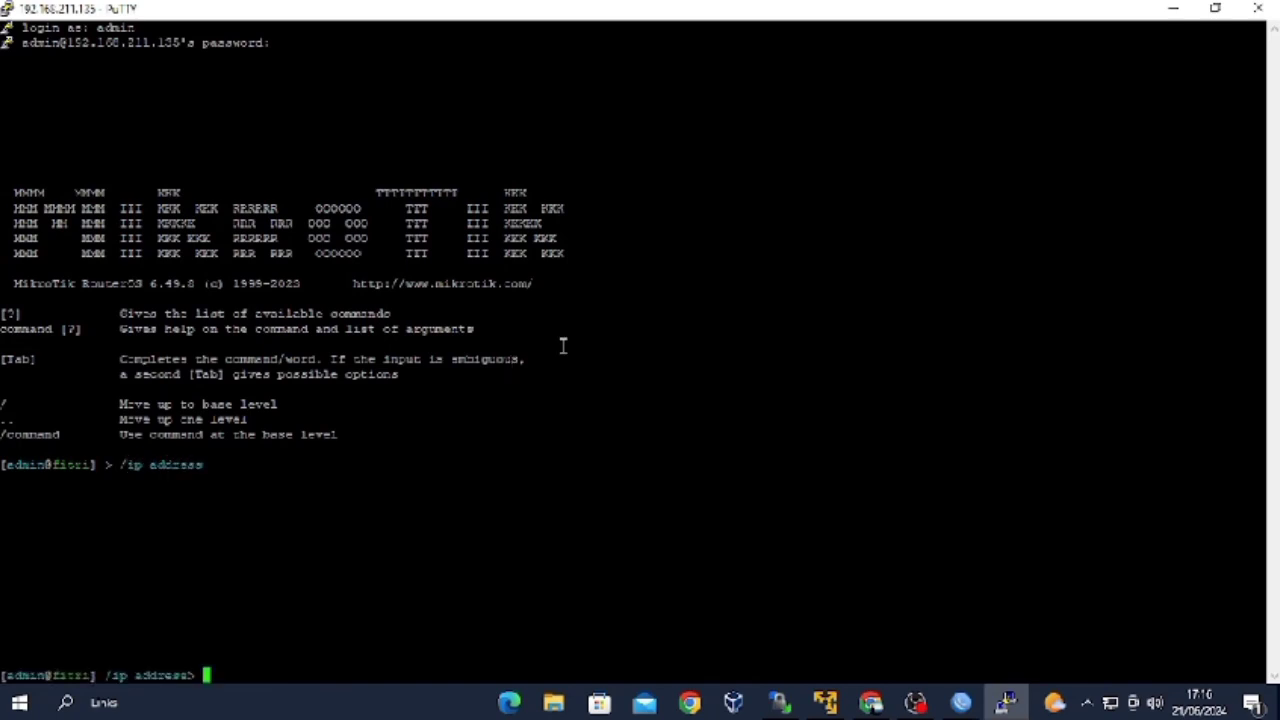
text(/)
key(Return)
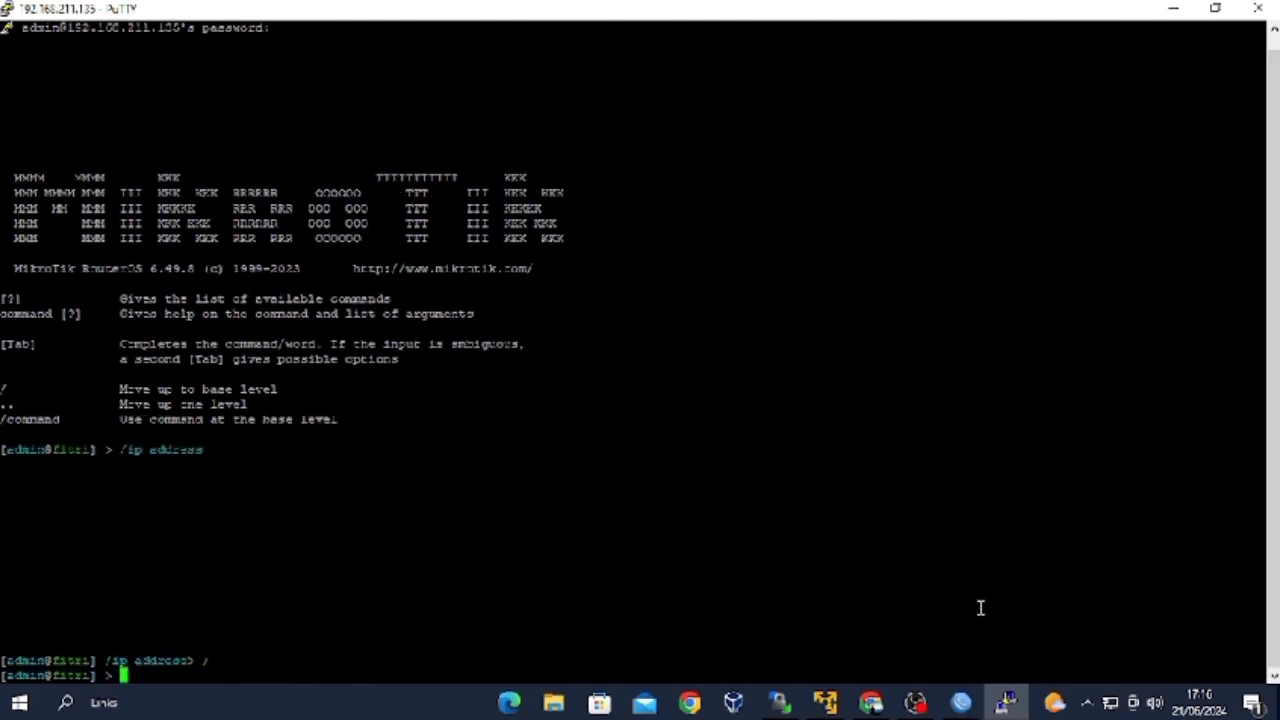
click(961, 702)
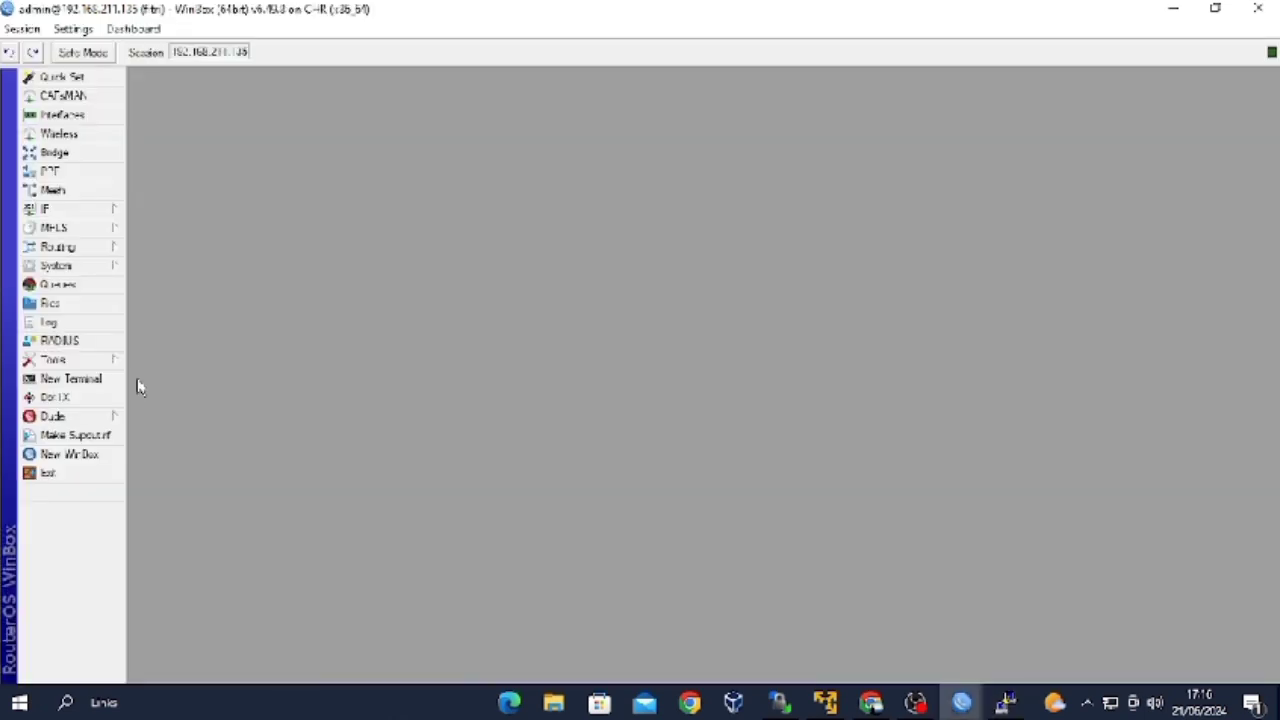
Connect a new maximized WinBox session to 192.168.211.135:3000.
click(98, 456)
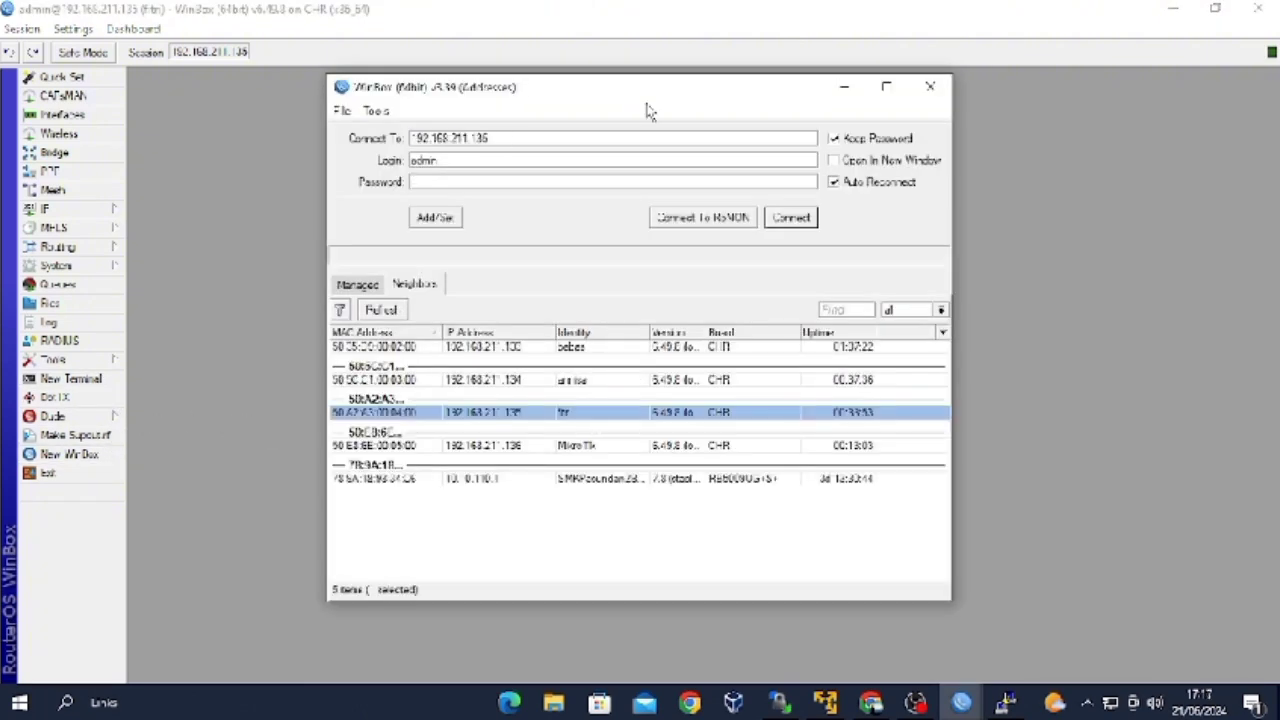
text(000)
click(790, 219)
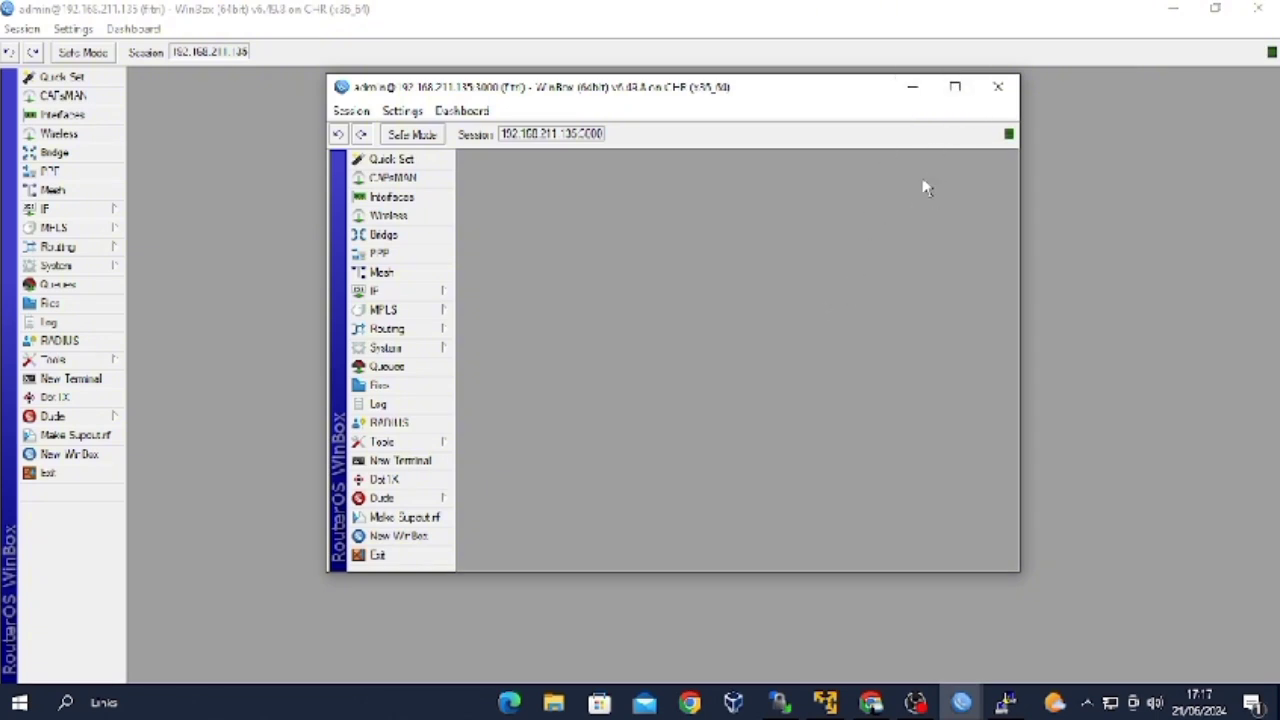
click(956, 88)
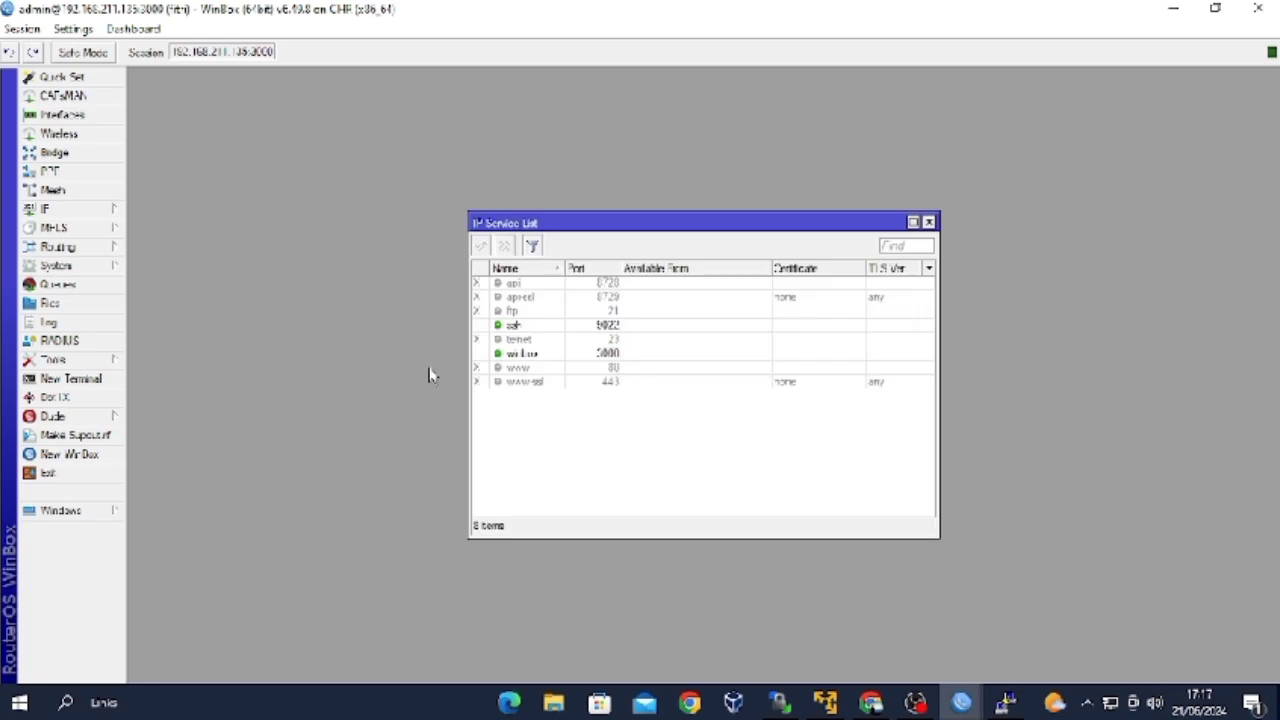
Enable the api, api-ssl, ftp, telnet, www and www-ssl services.
click(486, 284)
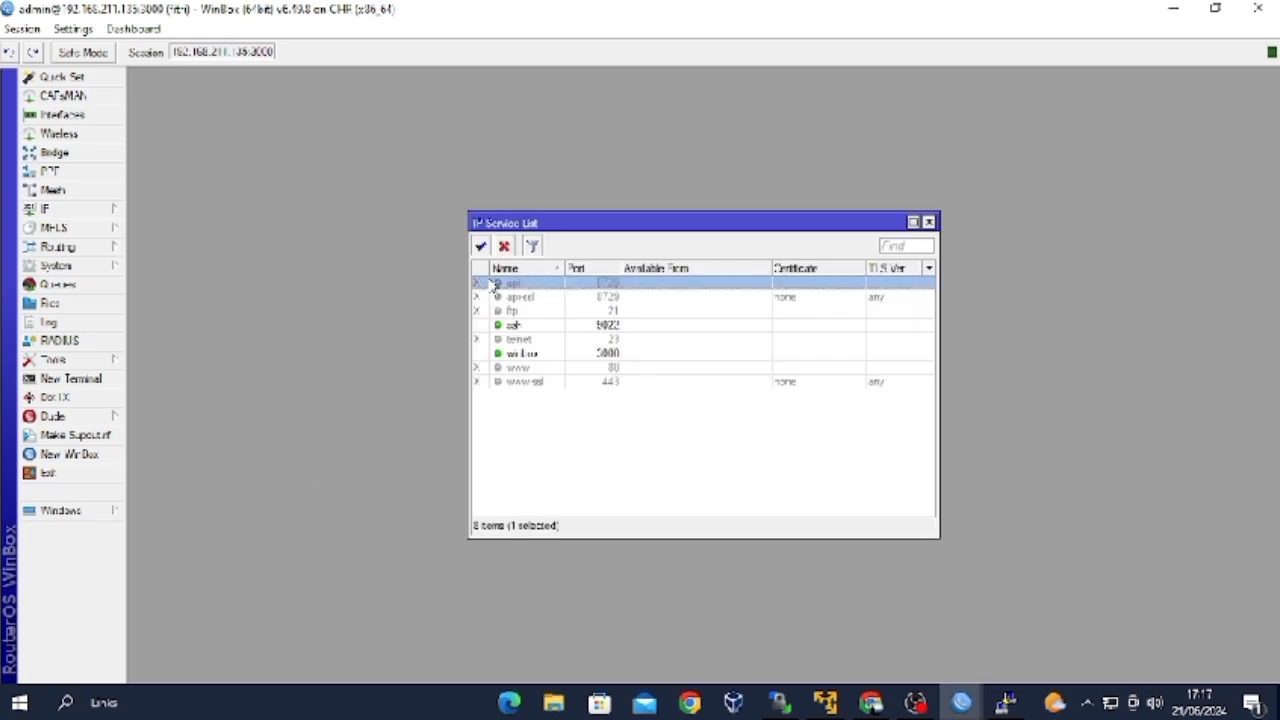
click(481, 246)
click(477, 297)
click(481, 246)
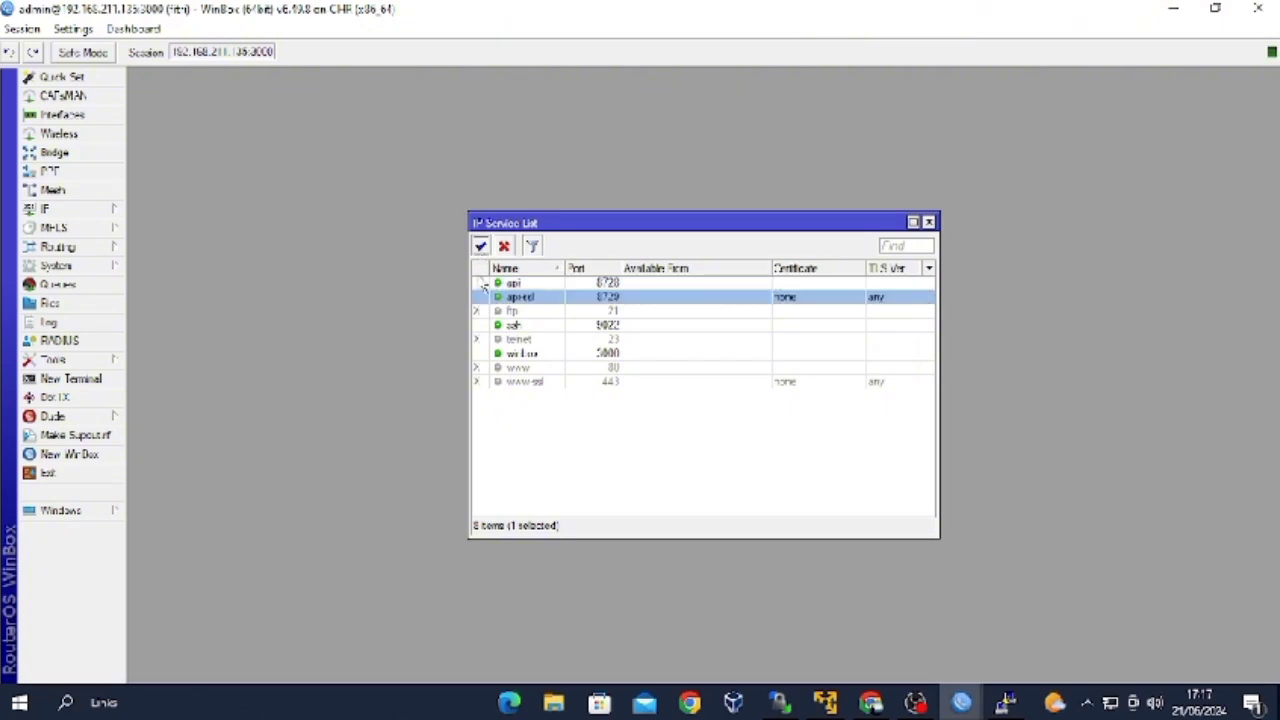
click(478, 311)
click(481, 246)
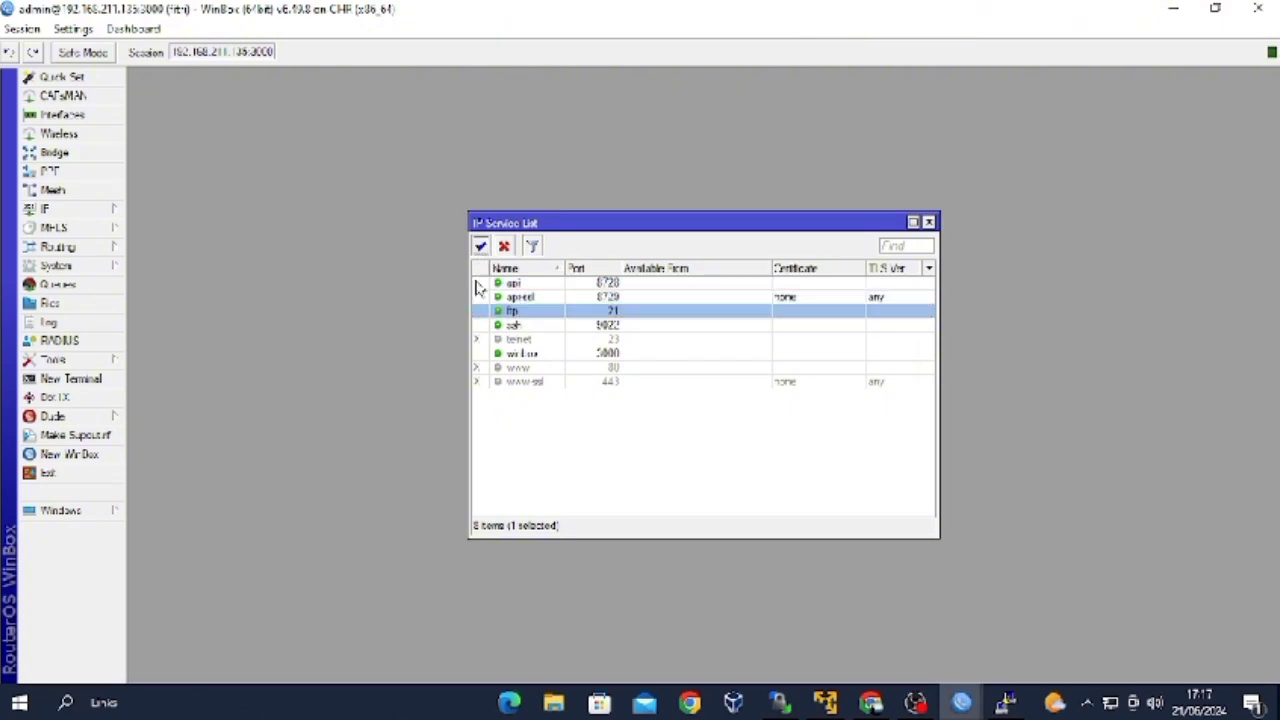
click(478, 339)
click(481, 246)
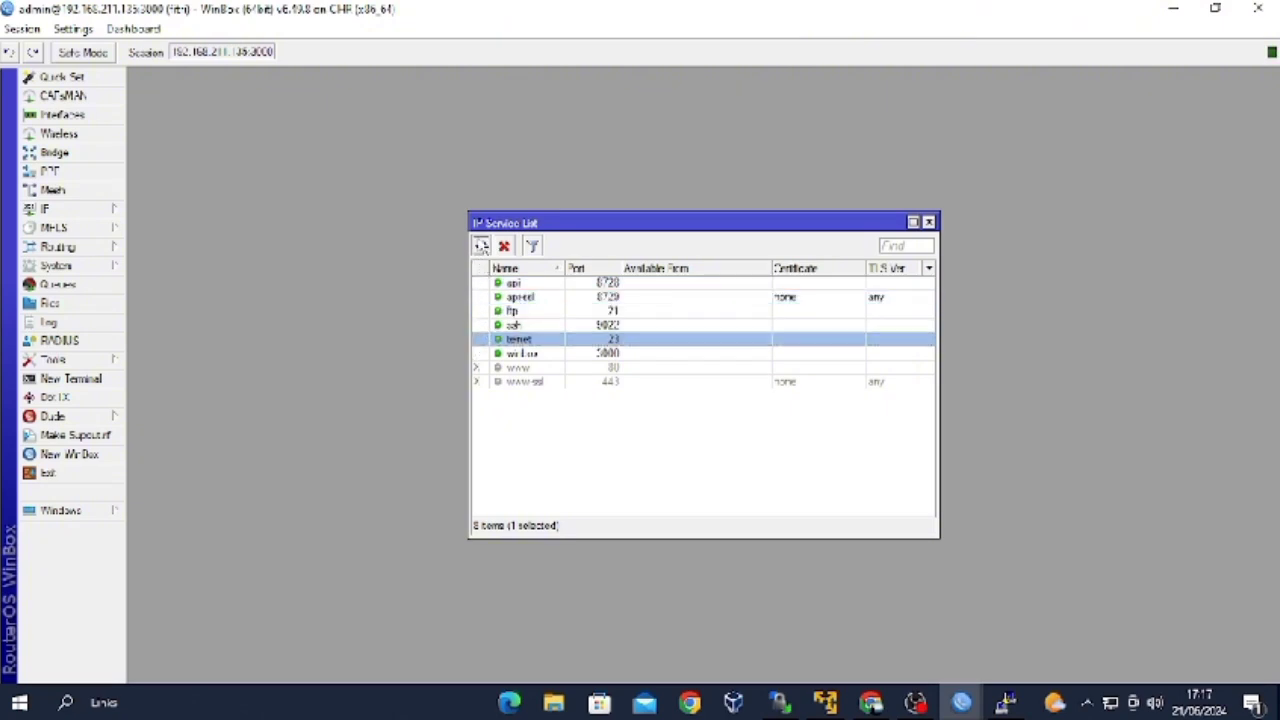
click(489, 369)
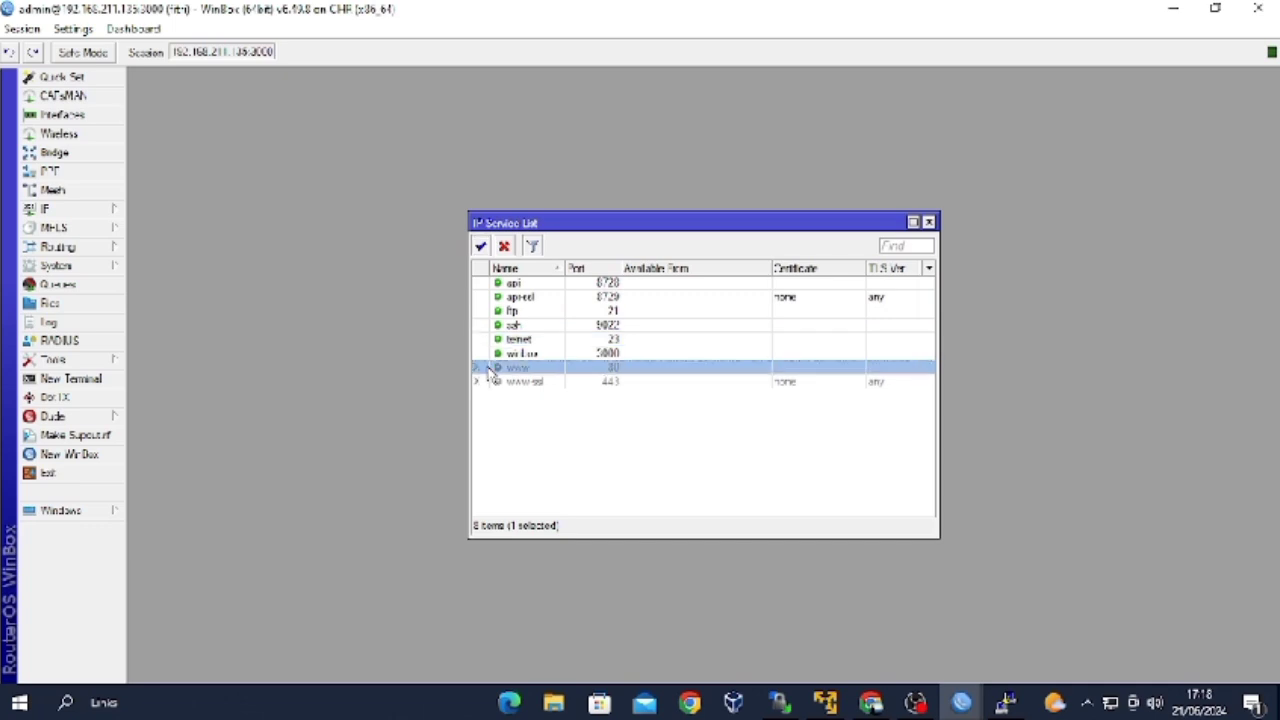
click(481, 246)
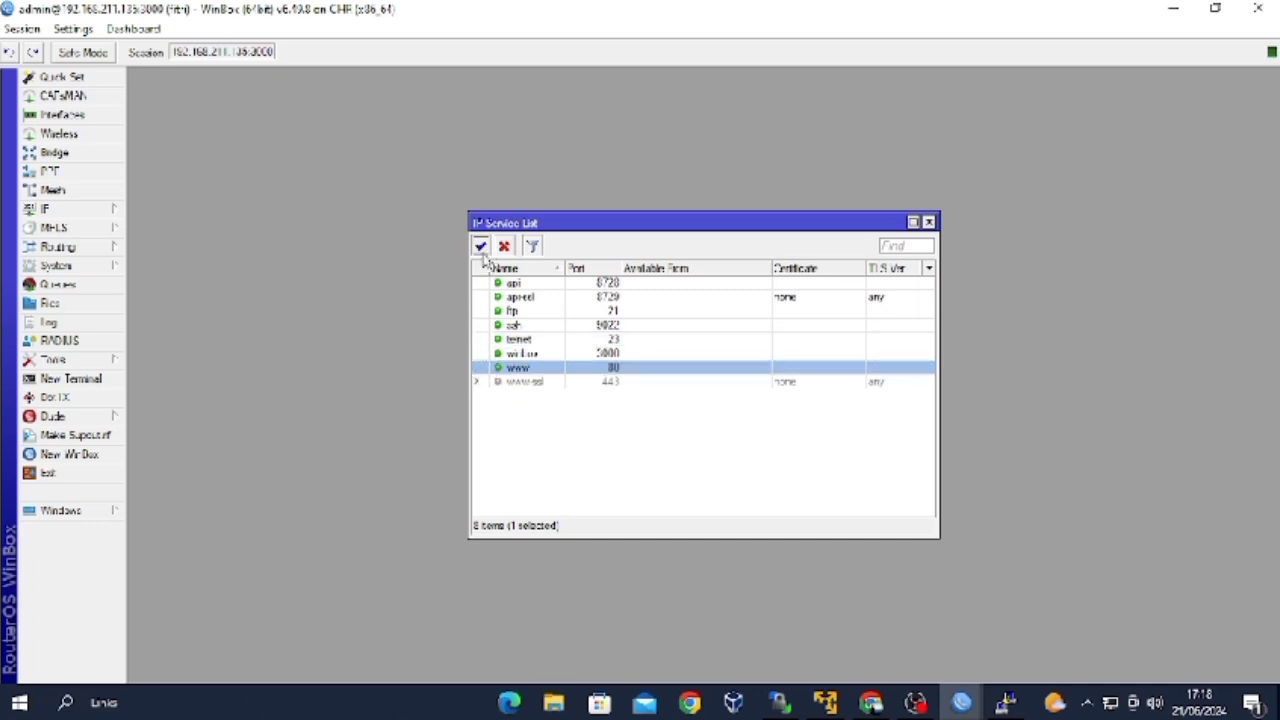
click(484, 382)
click(481, 246)
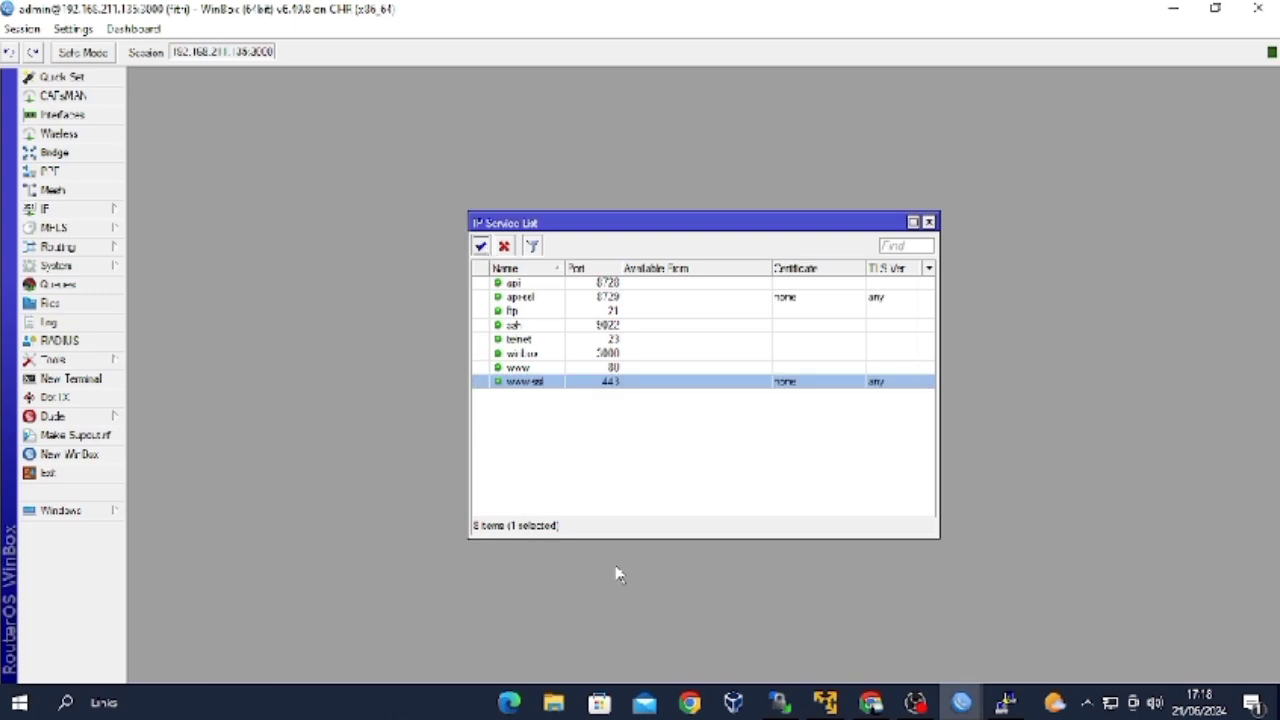
Set the winbox service back to its default port 8291.
click(612, 340)
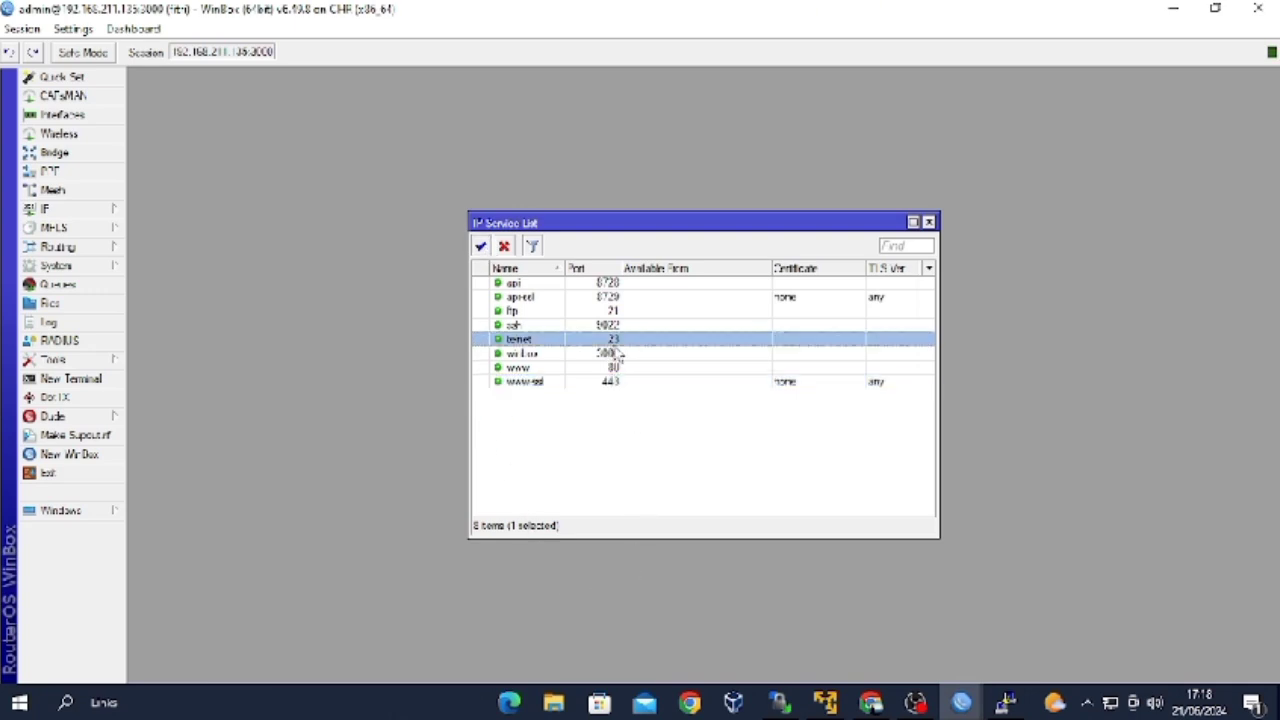
double_click(617, 354)
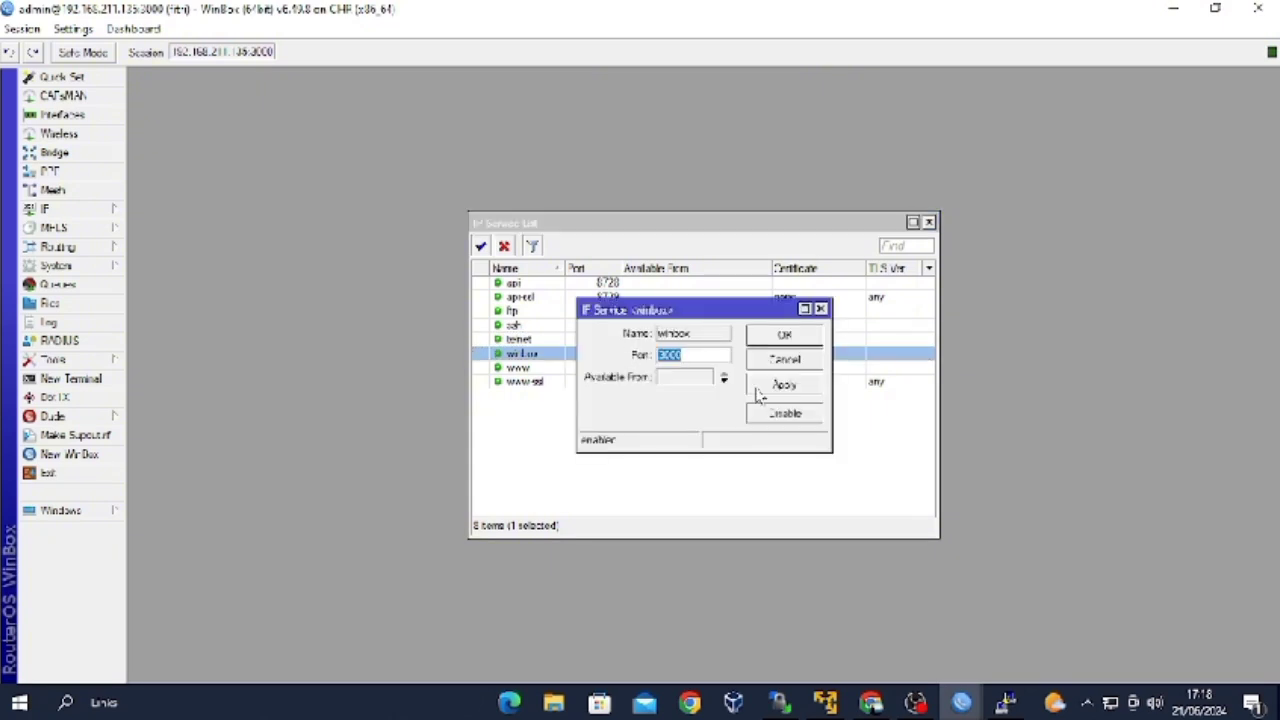
key(BackSpace)
text(8291)
click(806, 385)
click(808, 338)
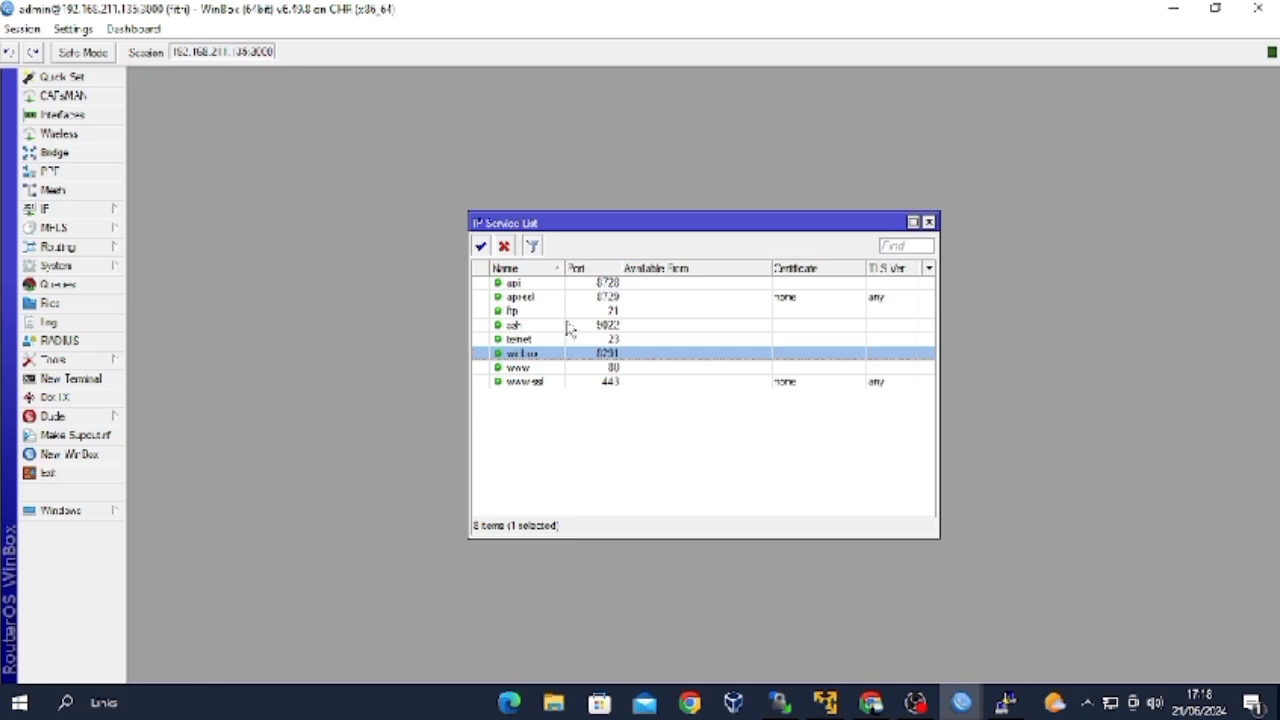
Change the ssh service port from 9022 to 22.
click(589, 326)
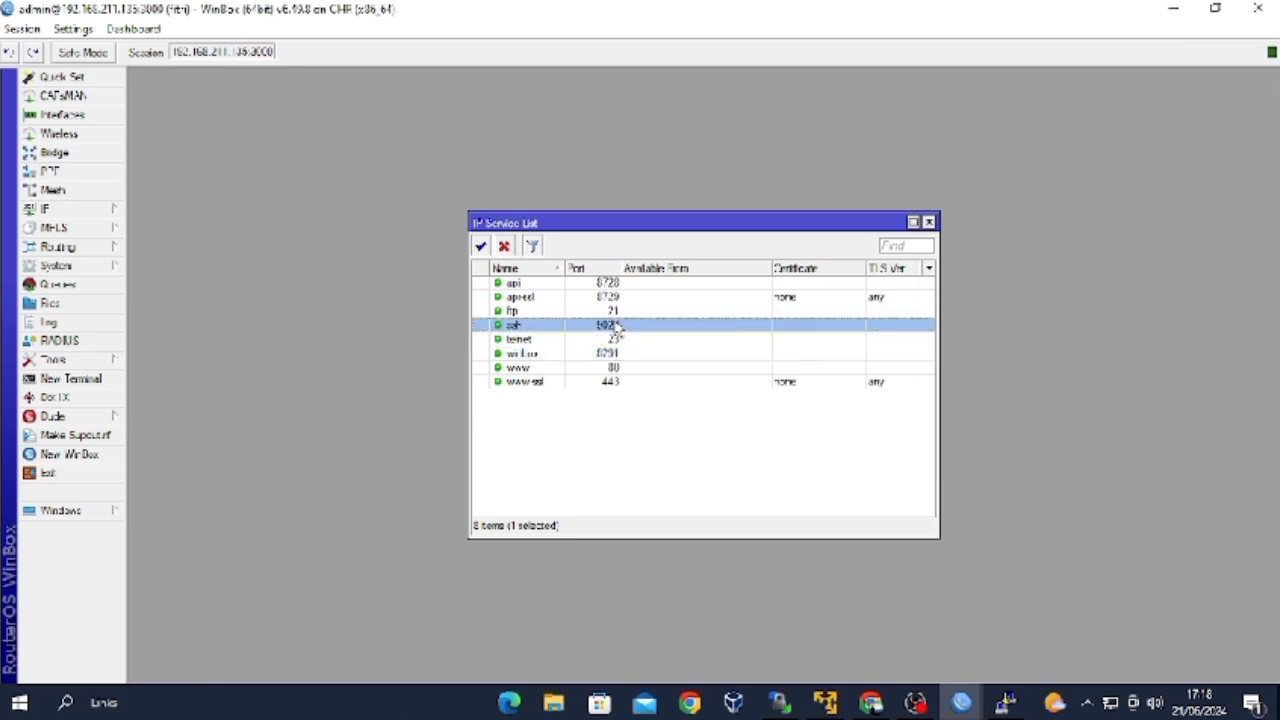
double_click(617, 326)
key(BackSpace)
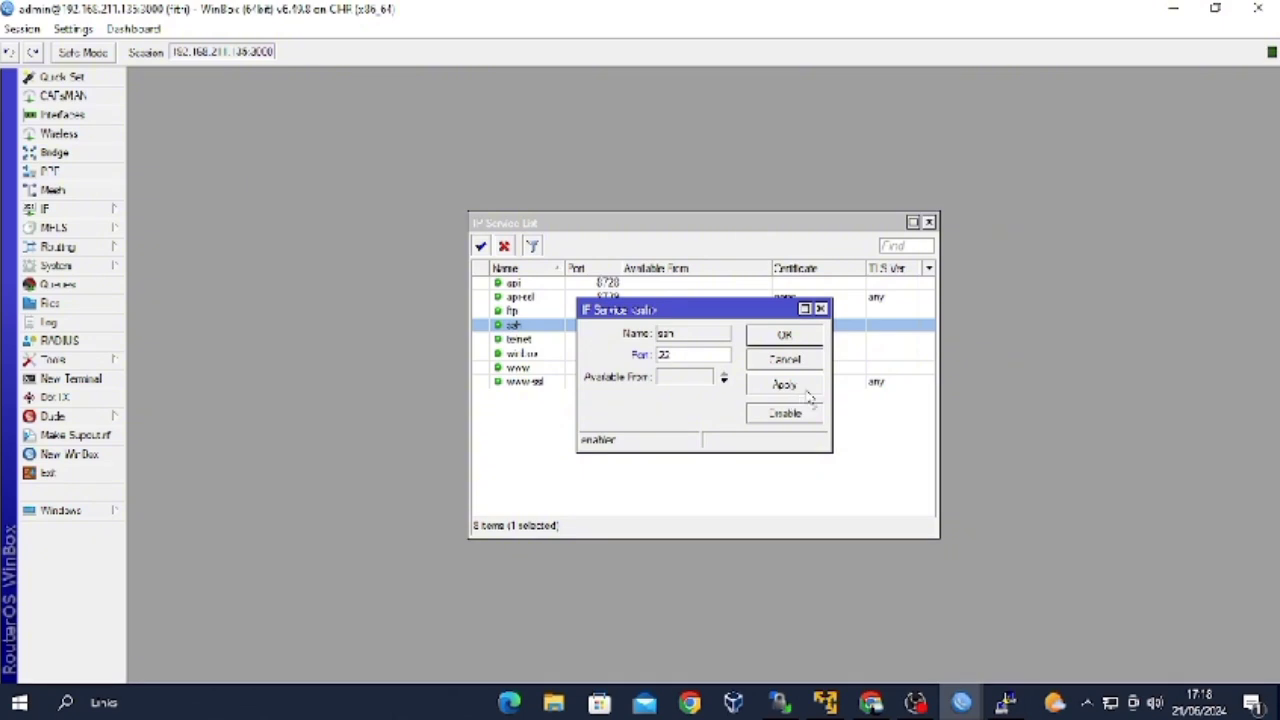
click(795, 340)
key(alt+Tab)
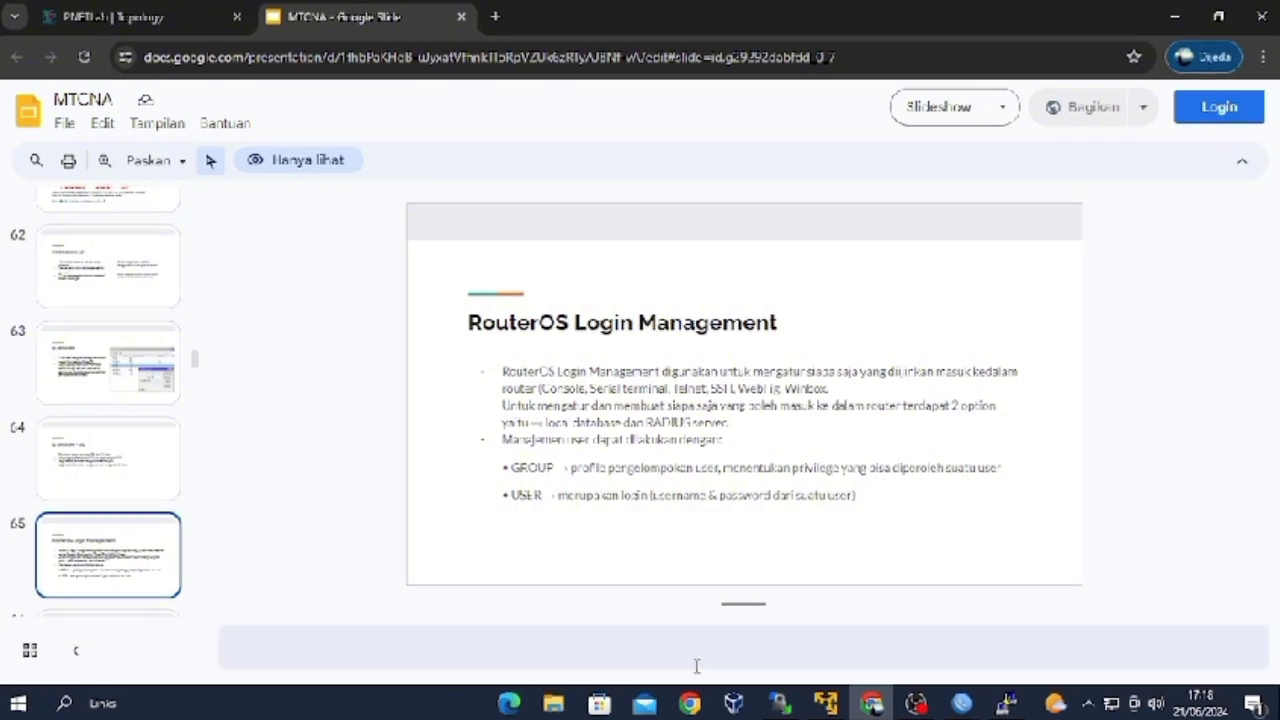
Advance the slides to slide 67, 'RouterOS Login Management - group', then return to WinBox.
scroll(660, 590, down, 1)
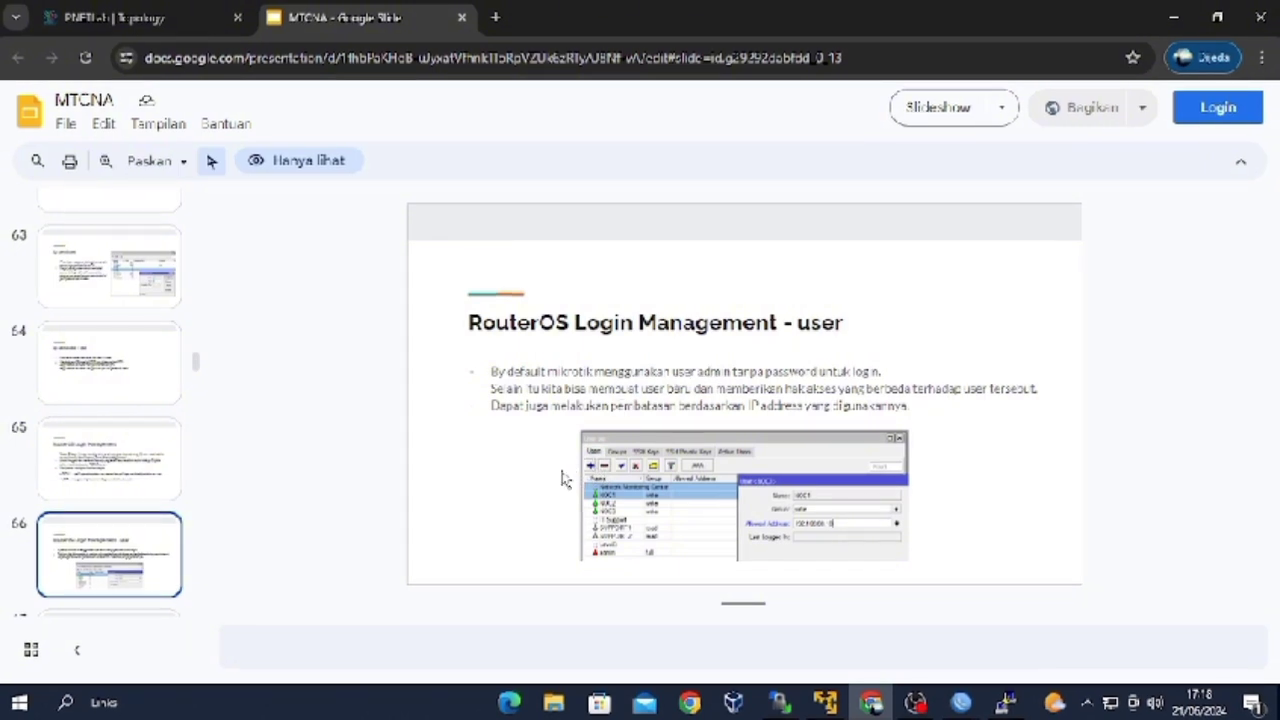
key(Down)
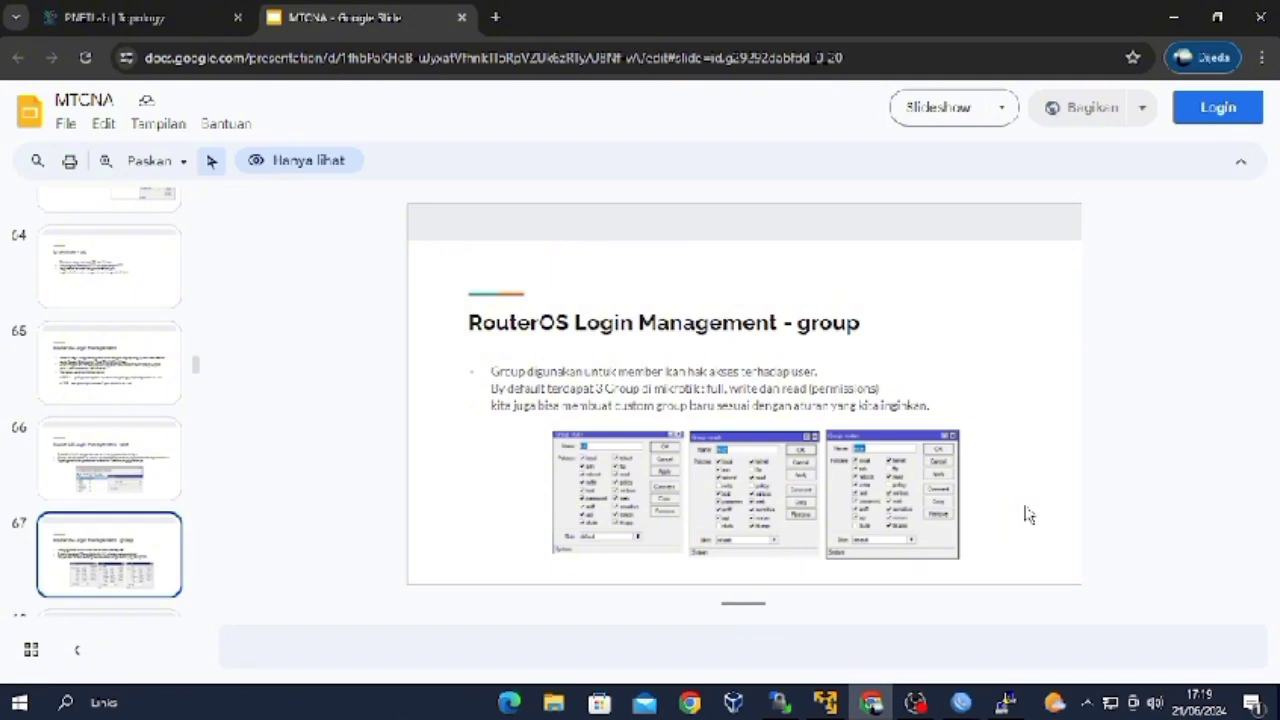
mouse_move(968, 708)
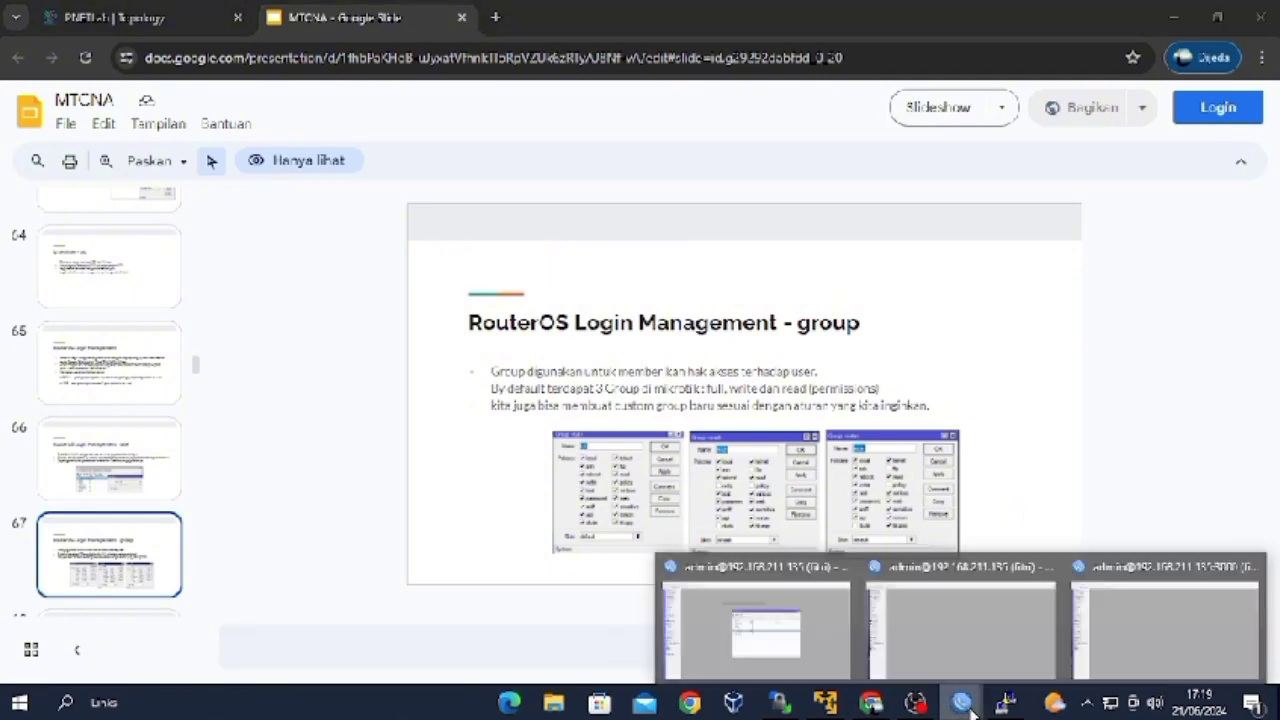
click(985, 650)
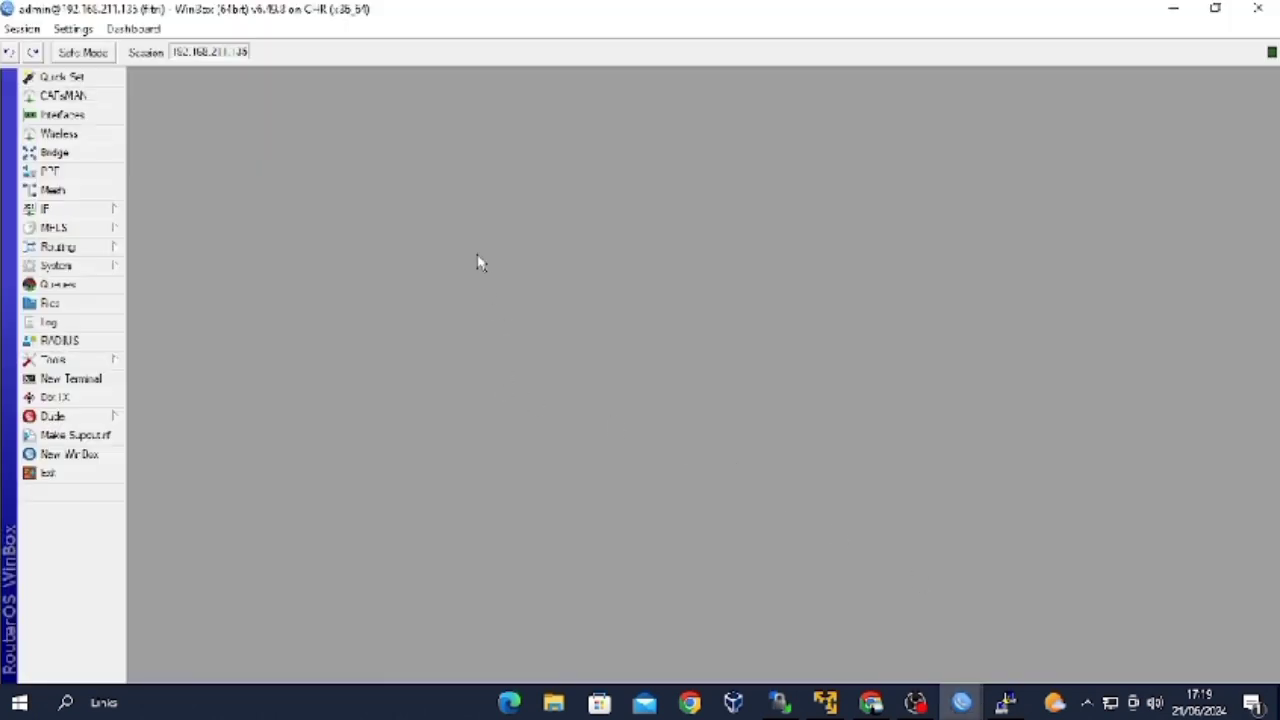
Add user1 in the read group, allowed from 0.0.0.0/0, with a password.
click(95, 267)
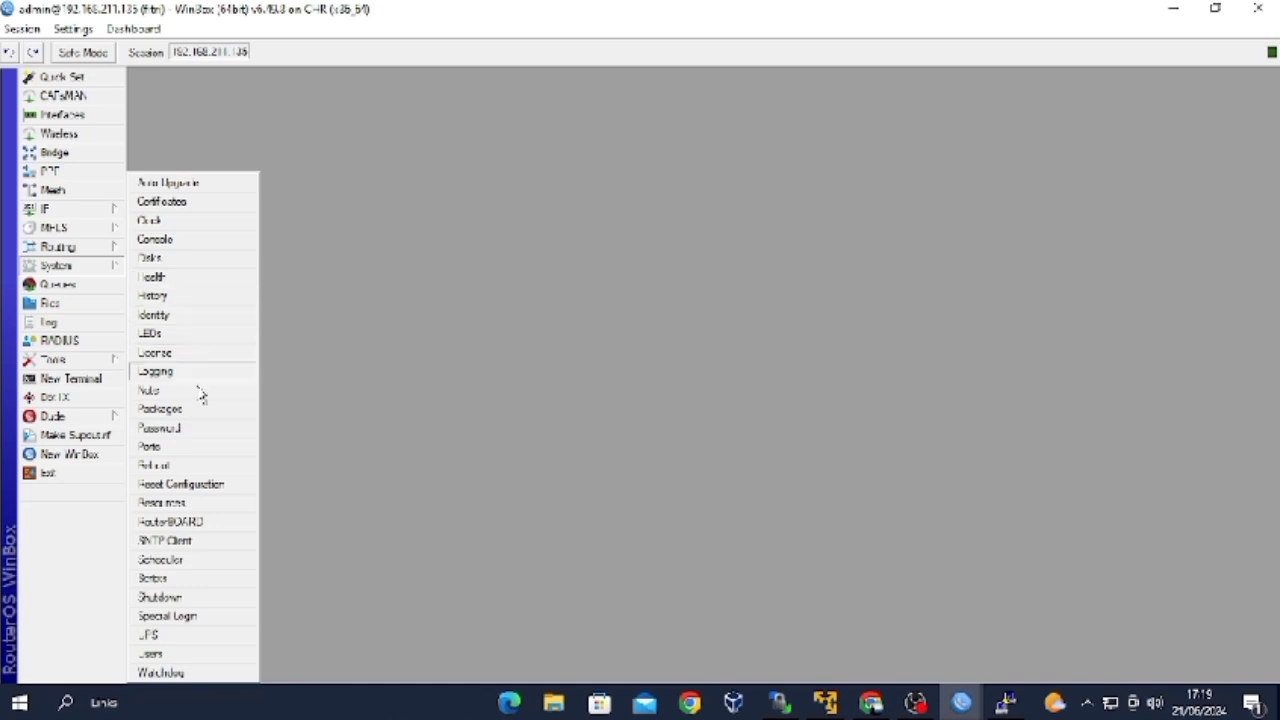
click(218, 656)
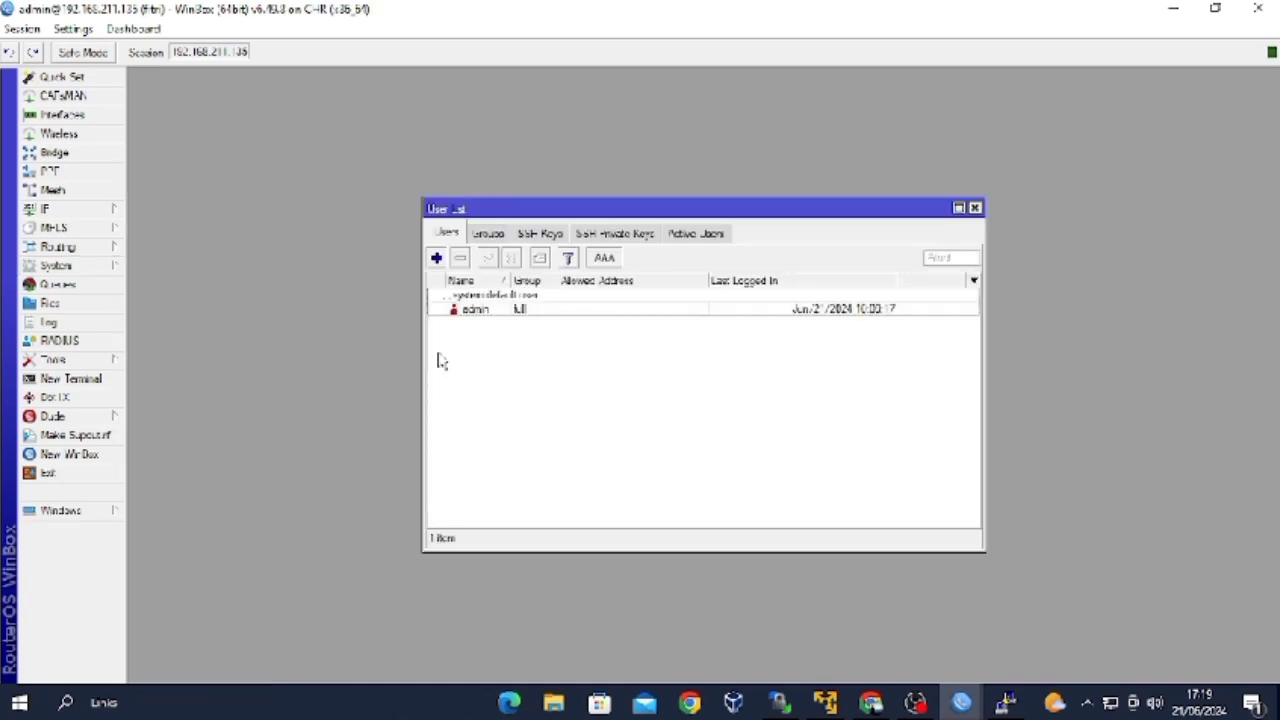
click(436, 258)
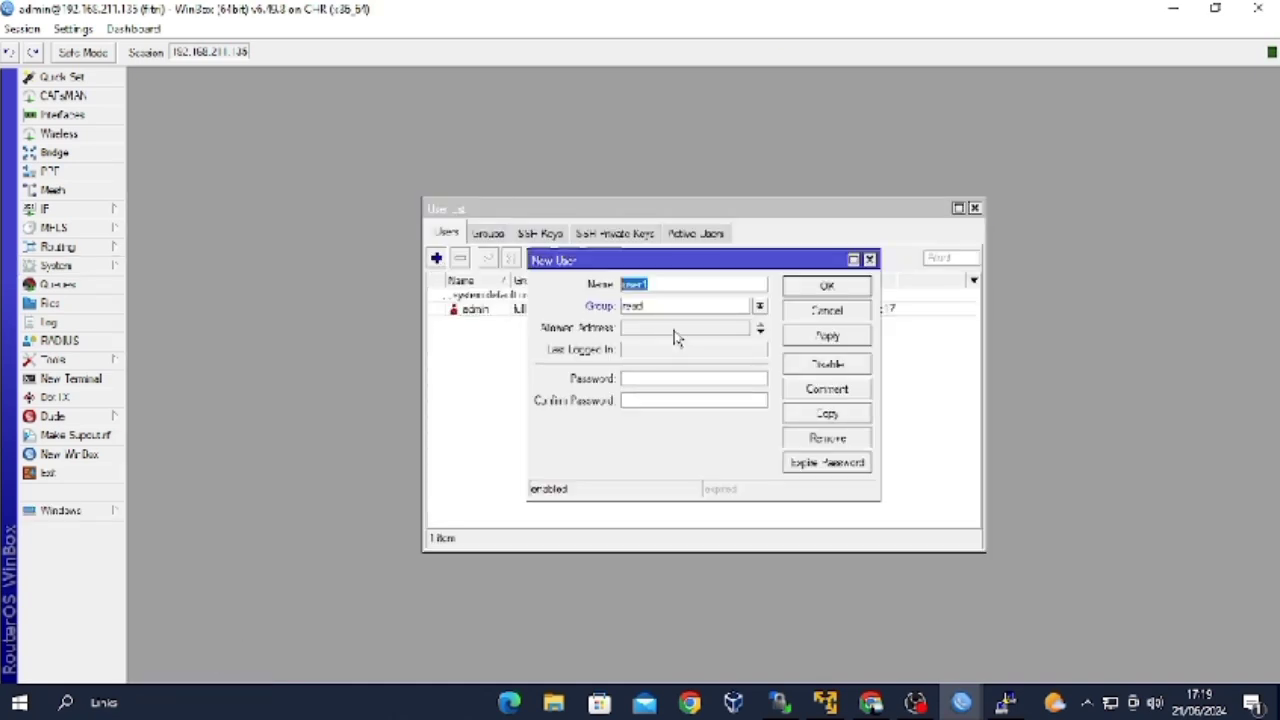
click(760, 306)
click(742, 335)
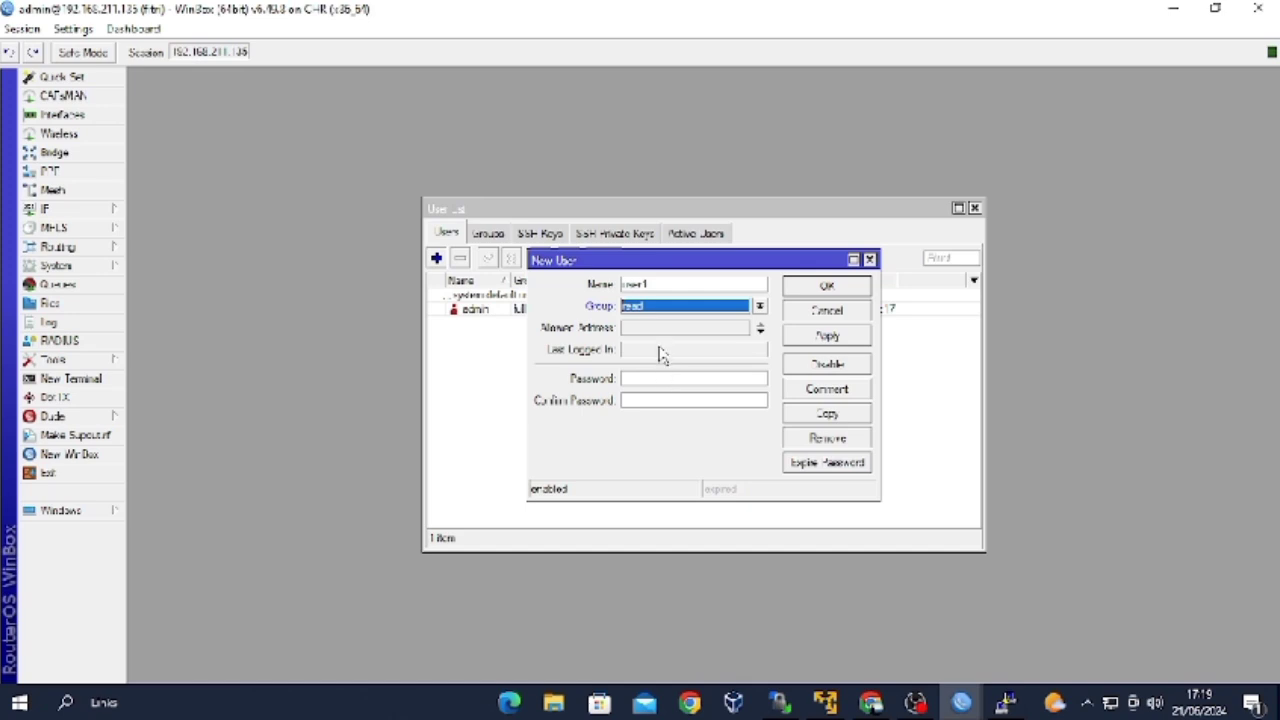
click(760, 330)
click(735, 327)
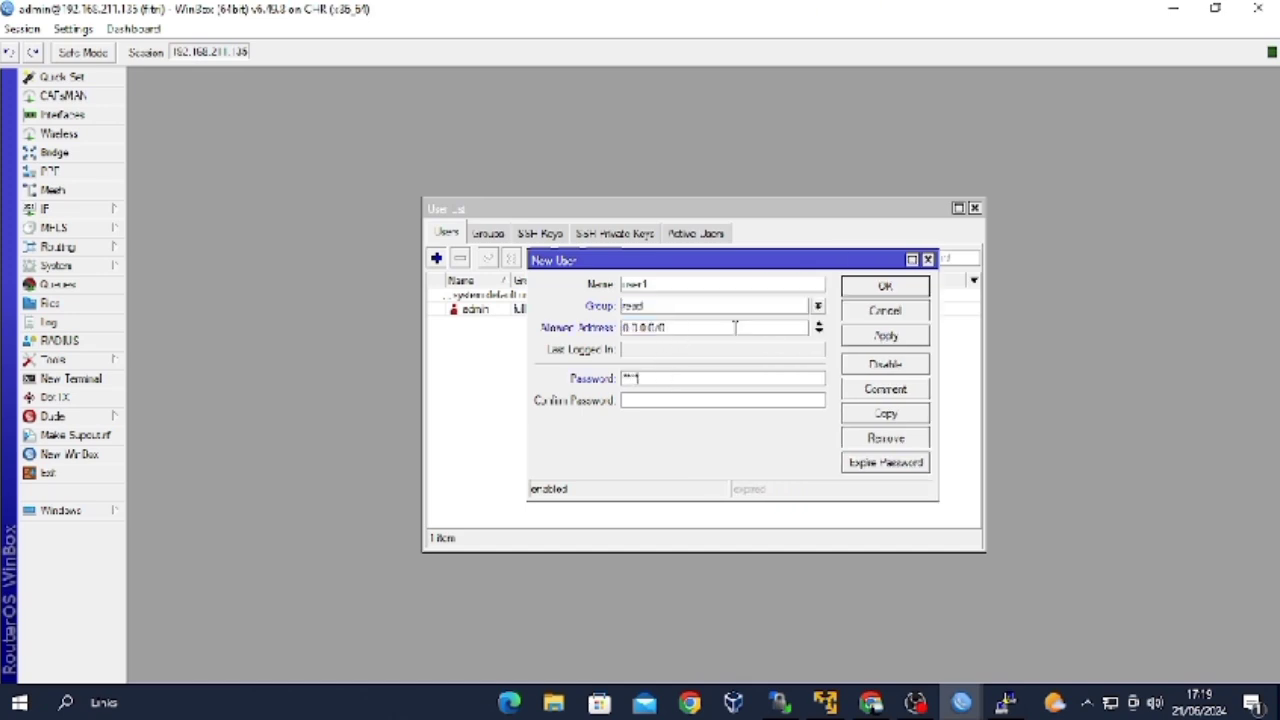
click(687, 399)
click(880, 338)
click(885, 286)
key(Escape)
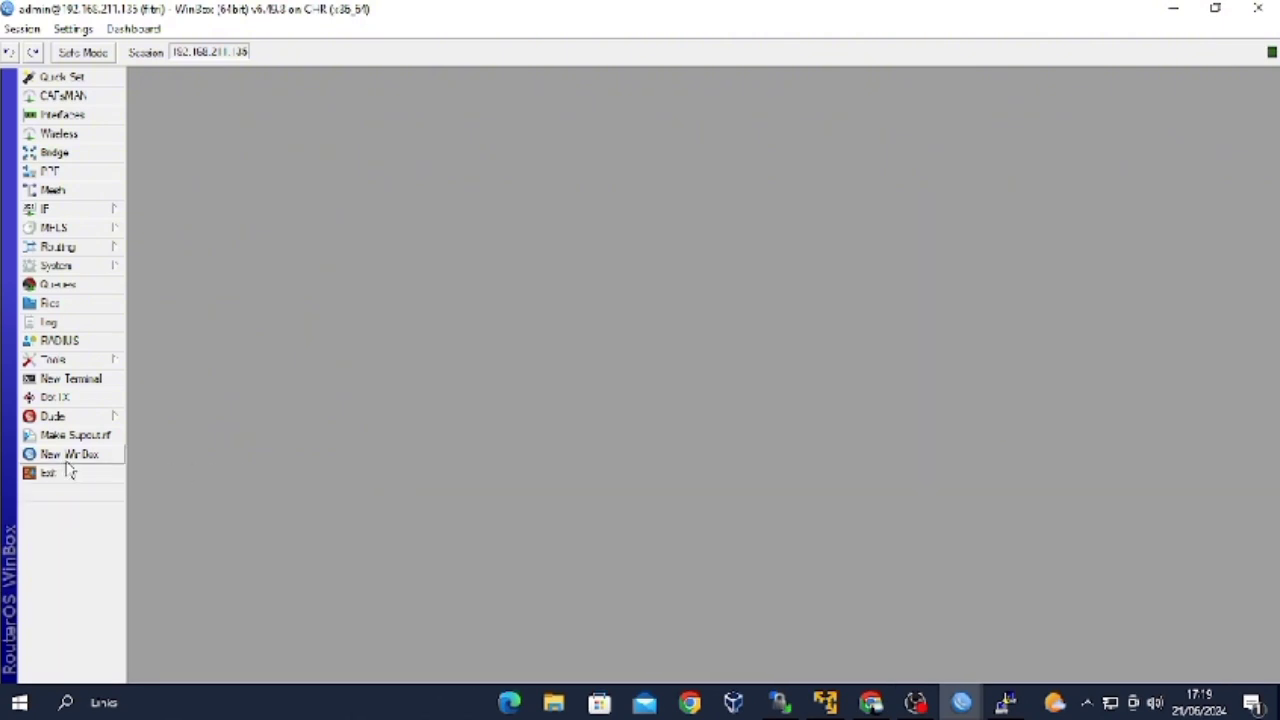
click(72, 457)
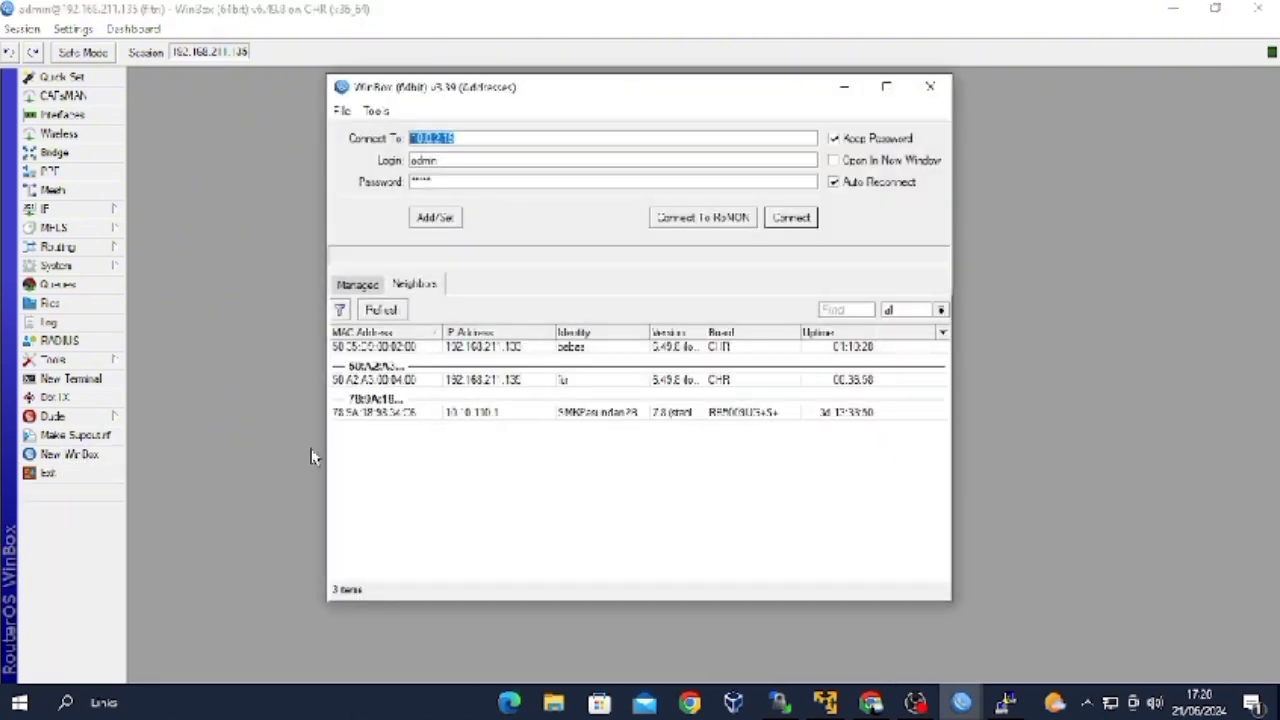
Log in to 192.168.211.135 as user1, then view and close its IP address list.
click(553, 416)
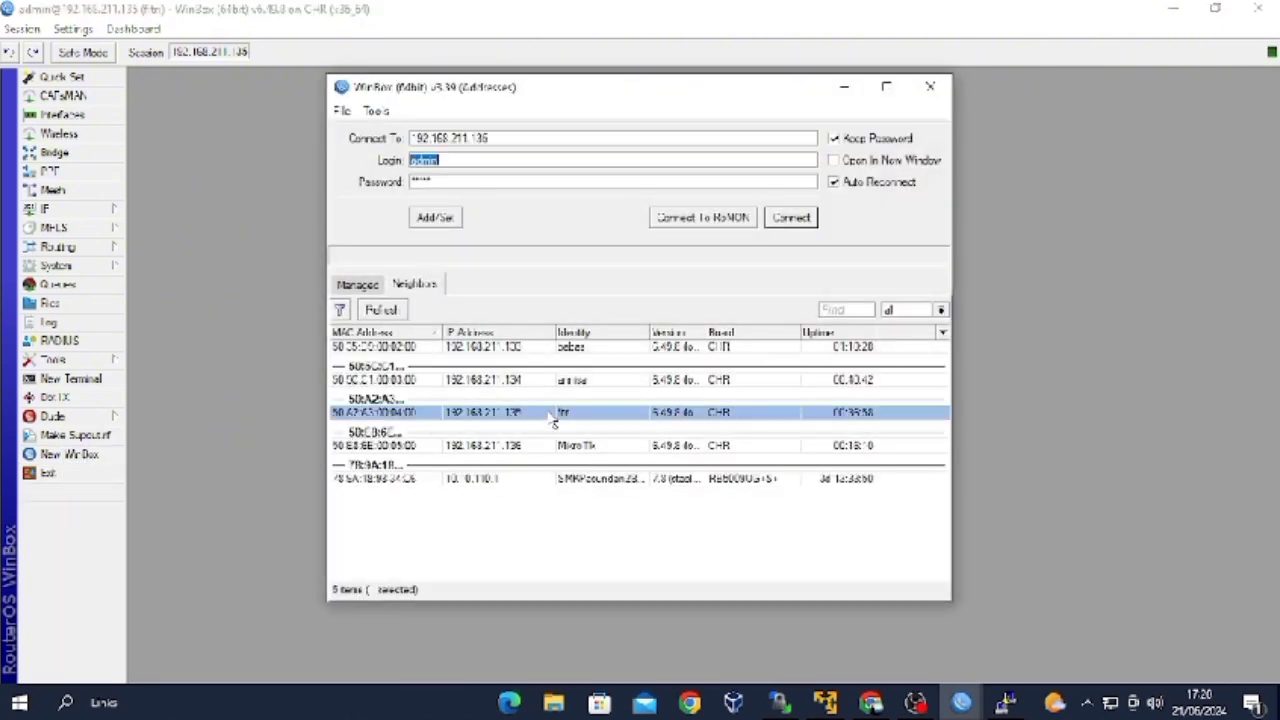
click(500, 161)
key(BackSpace)
key(BackSpace)
key(BackSpace)
click(782, 218)
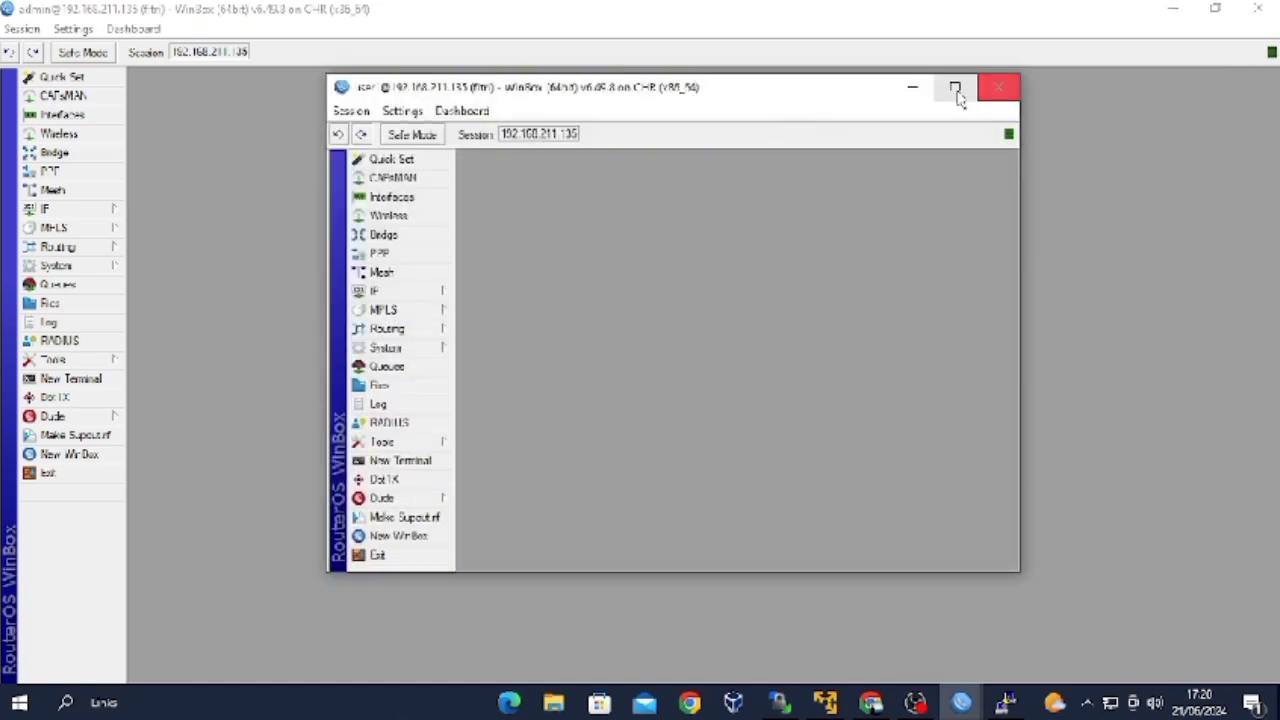
click(955, 88)
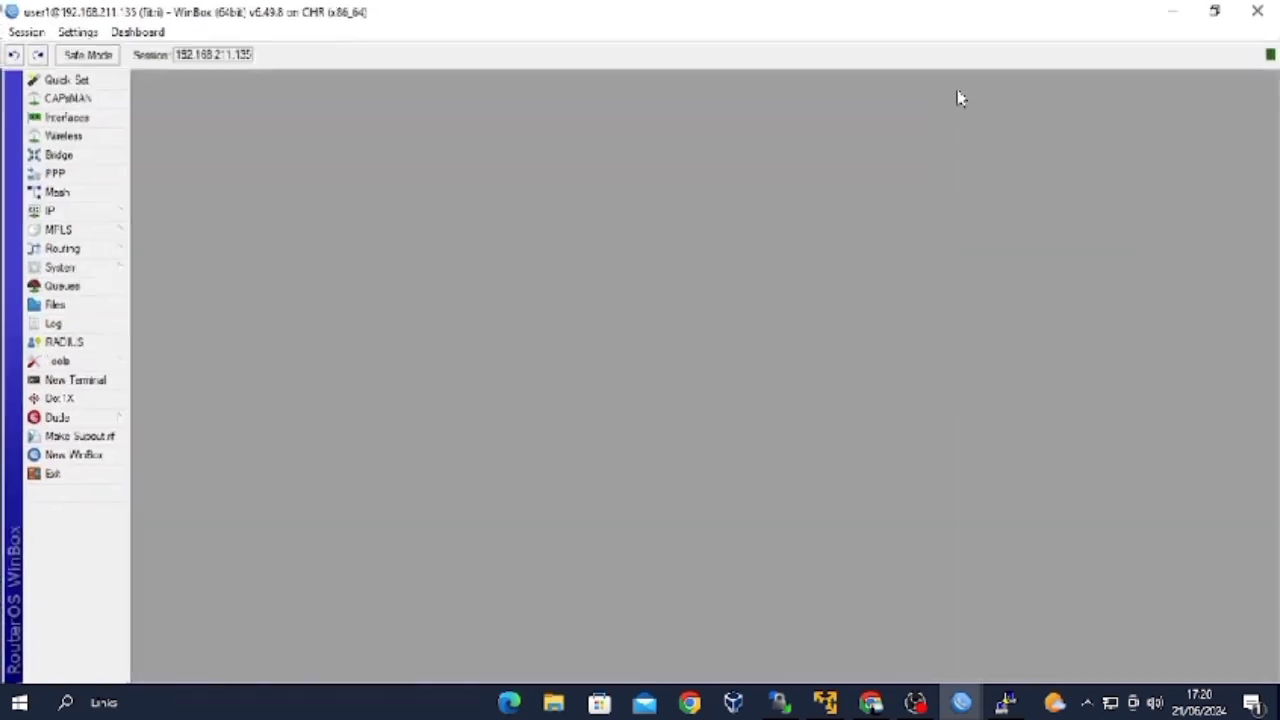
click(112, 212)
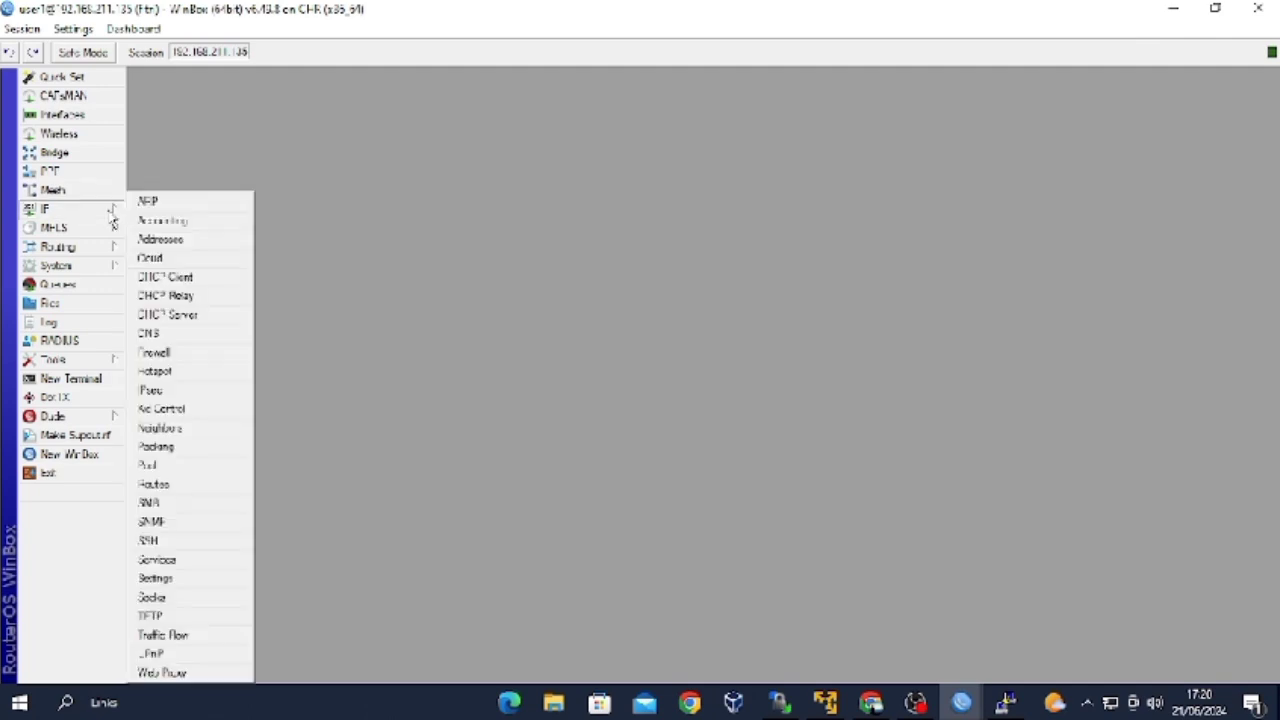
click(200, 241)
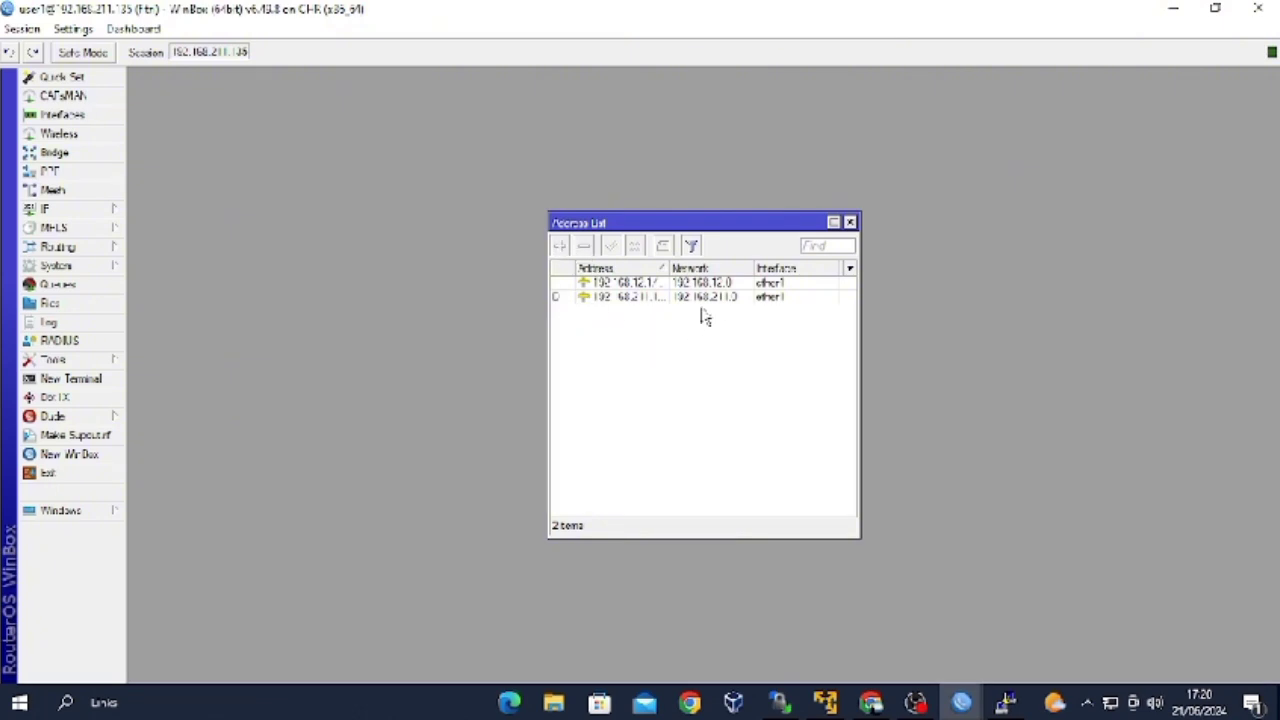
click(850, 223)
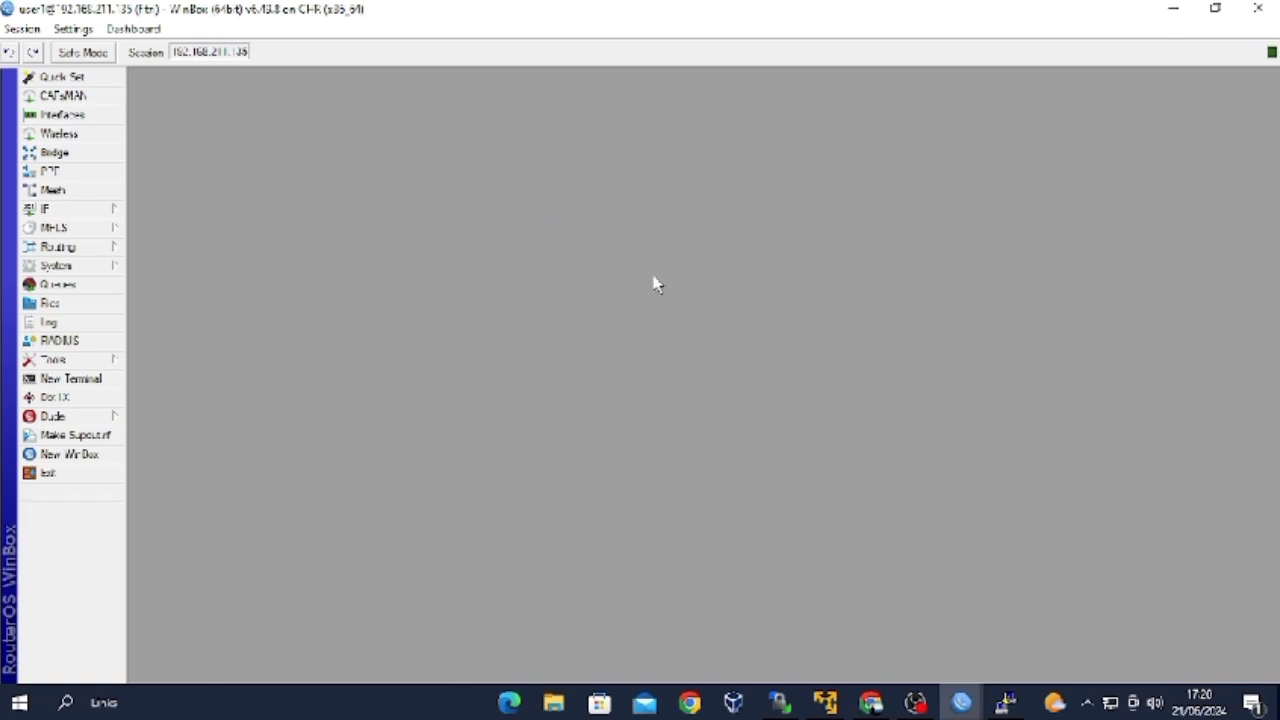
Add user2 in the write group, allowed from 0.0.0.0/0, with a password.
click(94, 268)
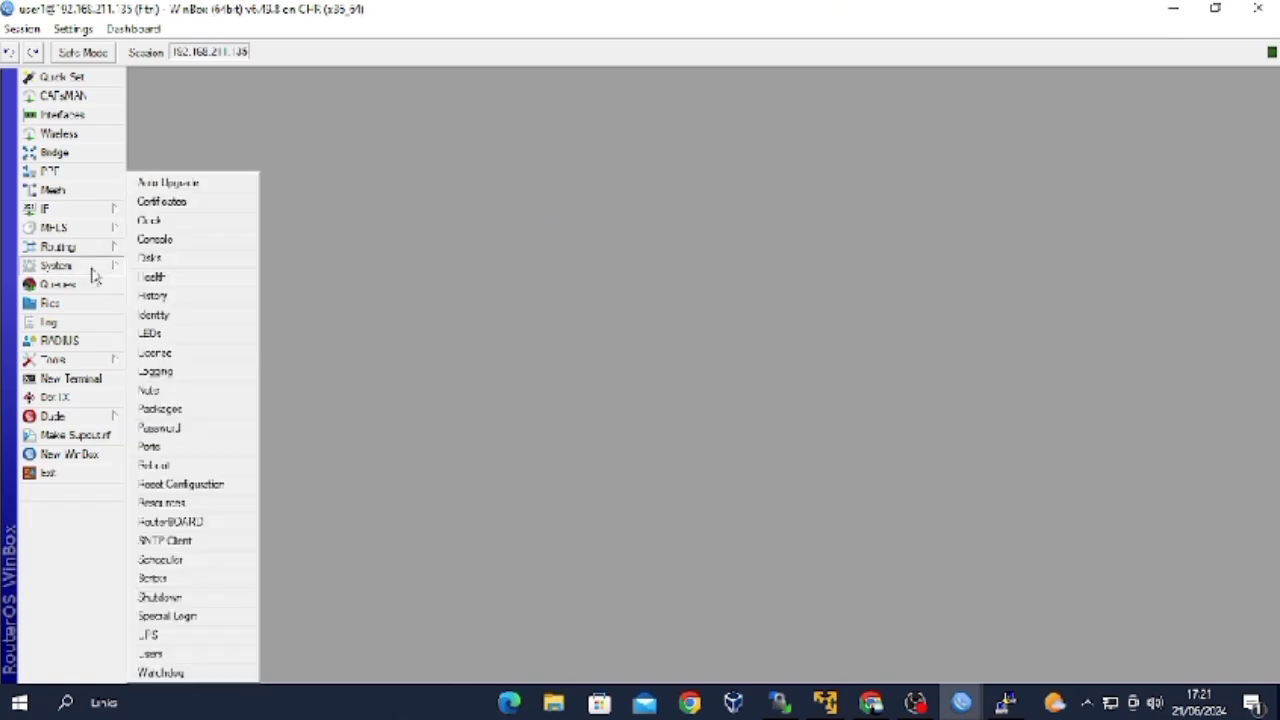
click(203, 656)
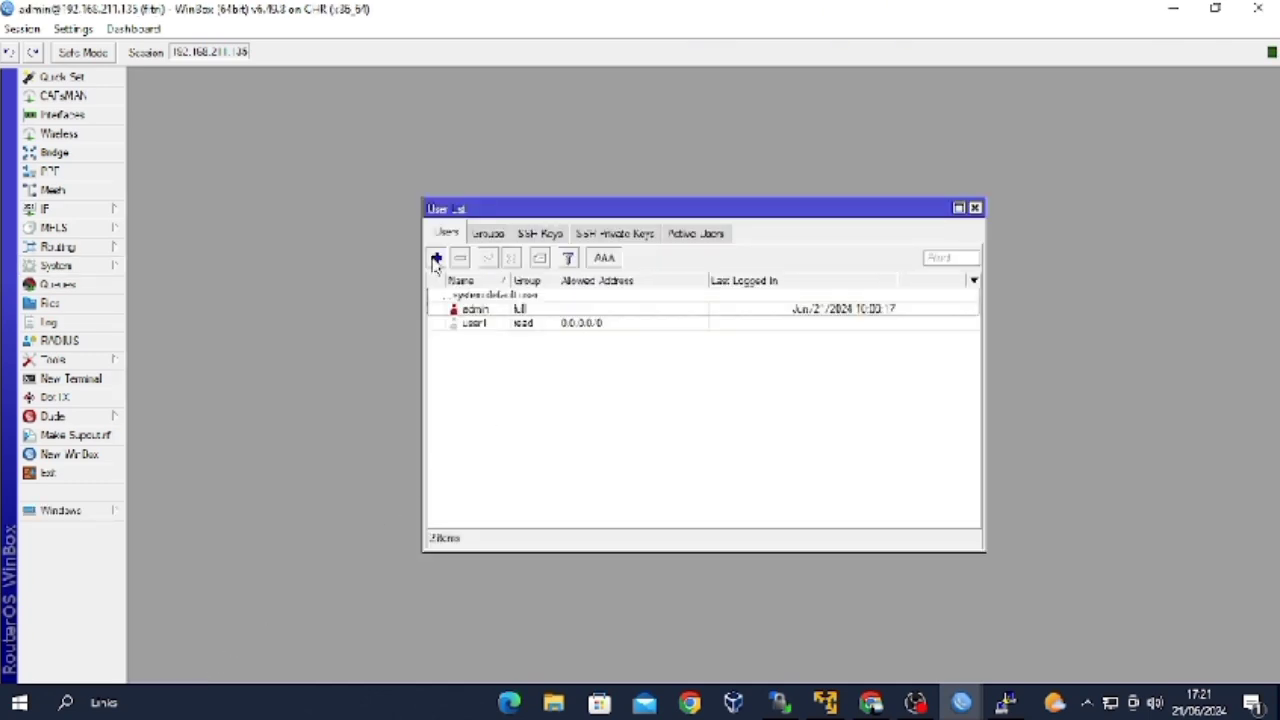
click(436, 258)
click(760, 305)
click(651, 347)
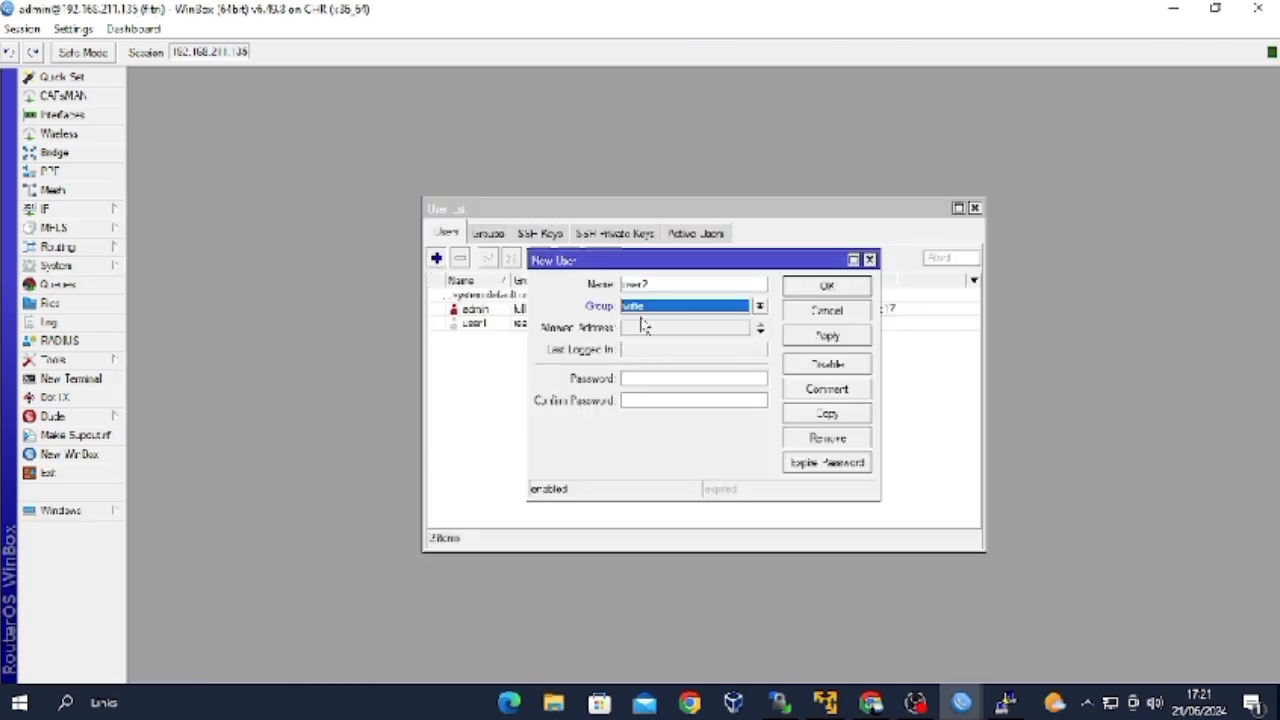
click(643, 326)
click(655, 378)
text(123)
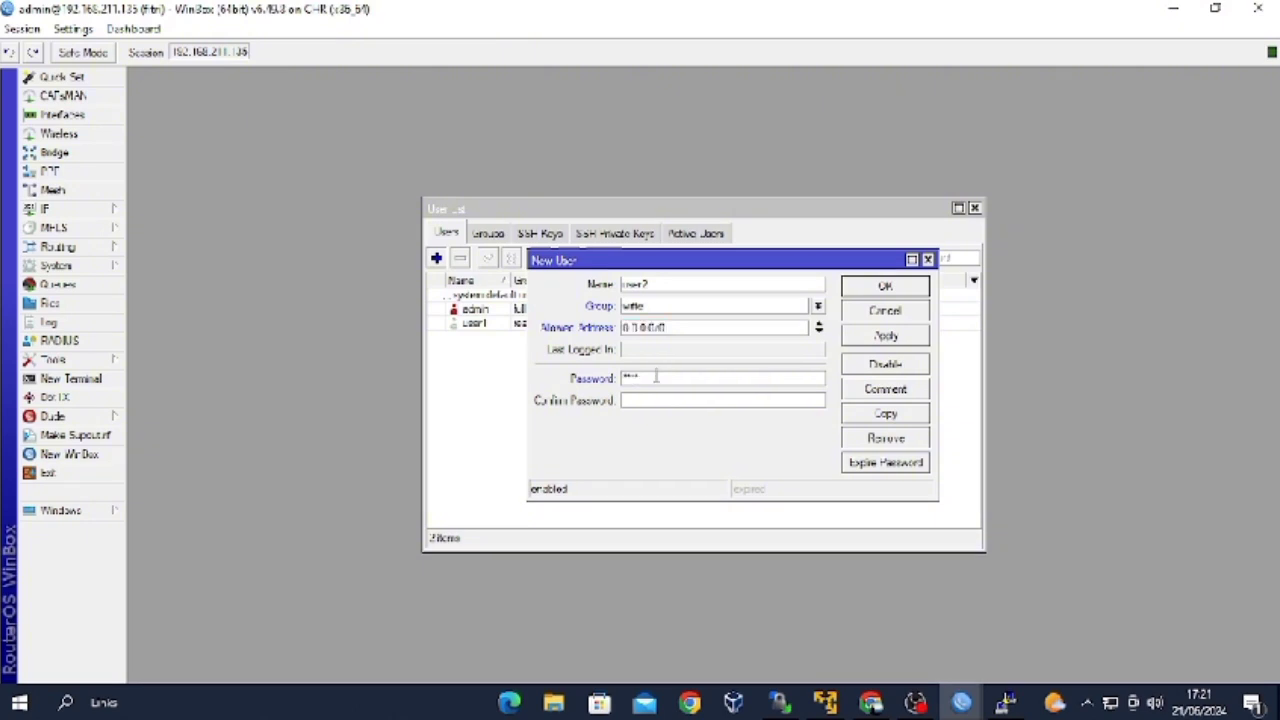
key(Tab)
click(916, 340)
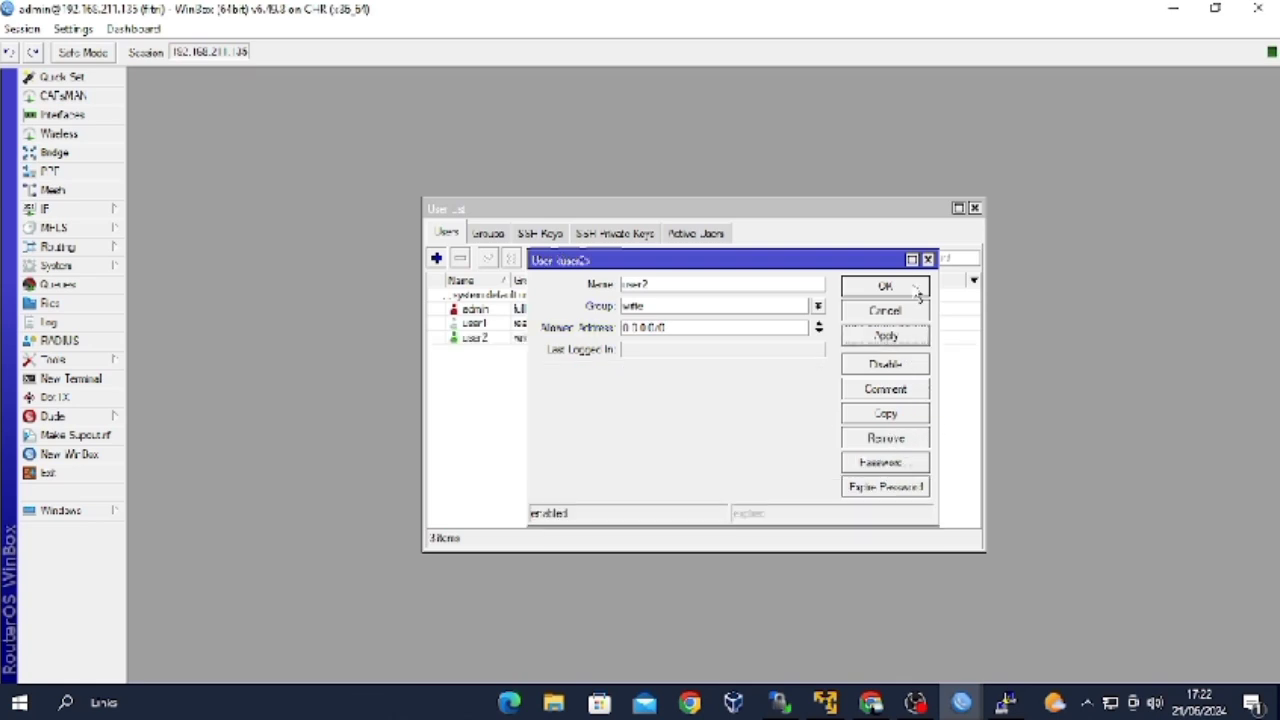
click(916, 292)
click(52, 456)
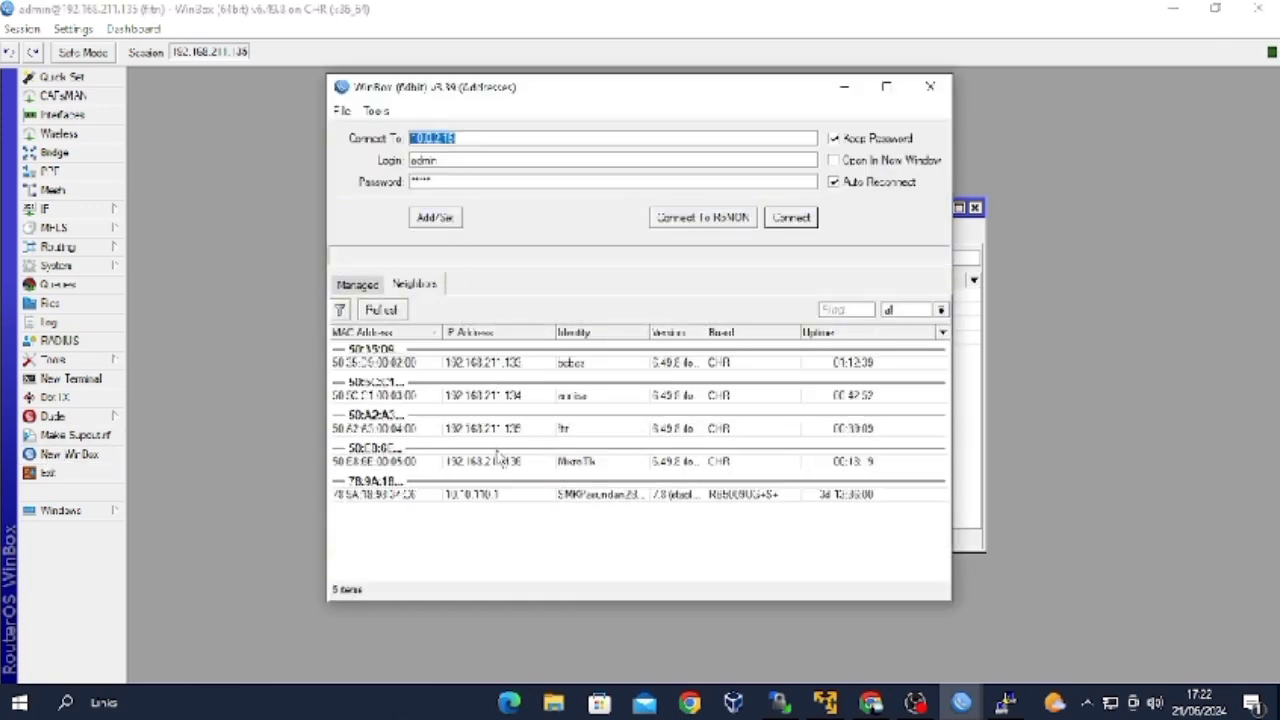
Log in to 192.168.211.135 as user2 and view the two ether1 IP addresses.
click(565, 430)
double_click(530, 160)
text(user2)
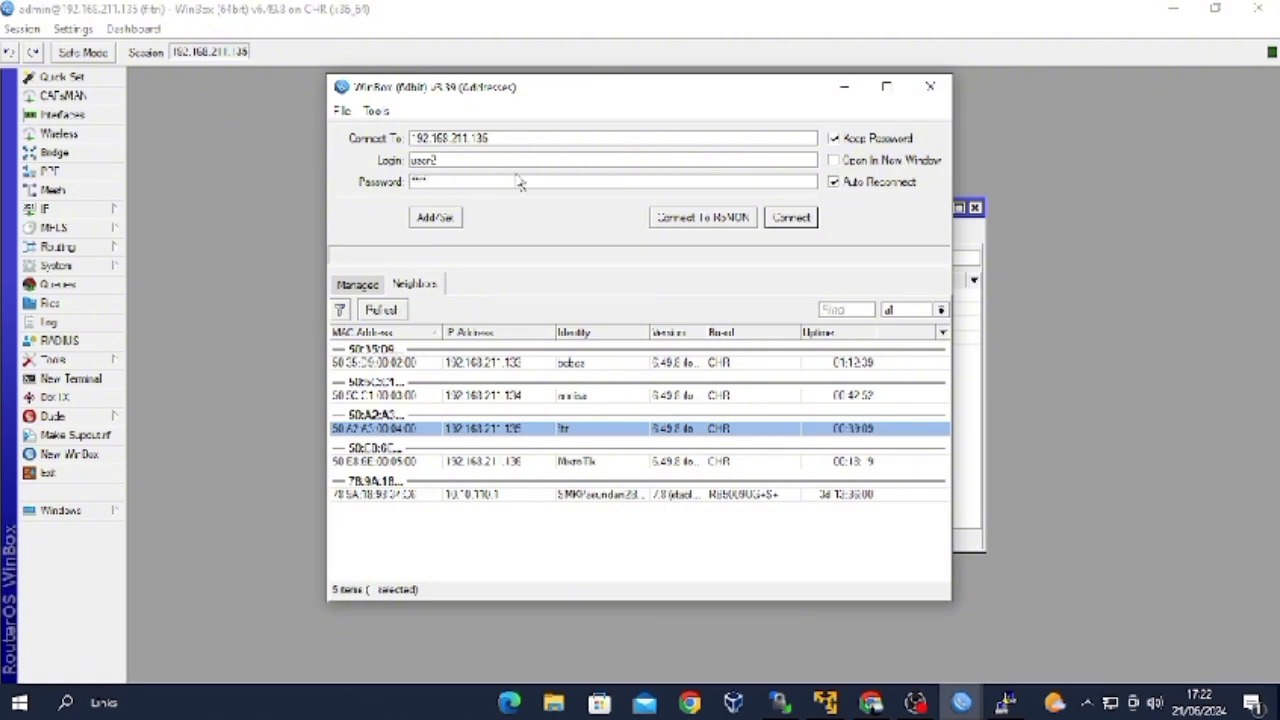
click(793, 220)
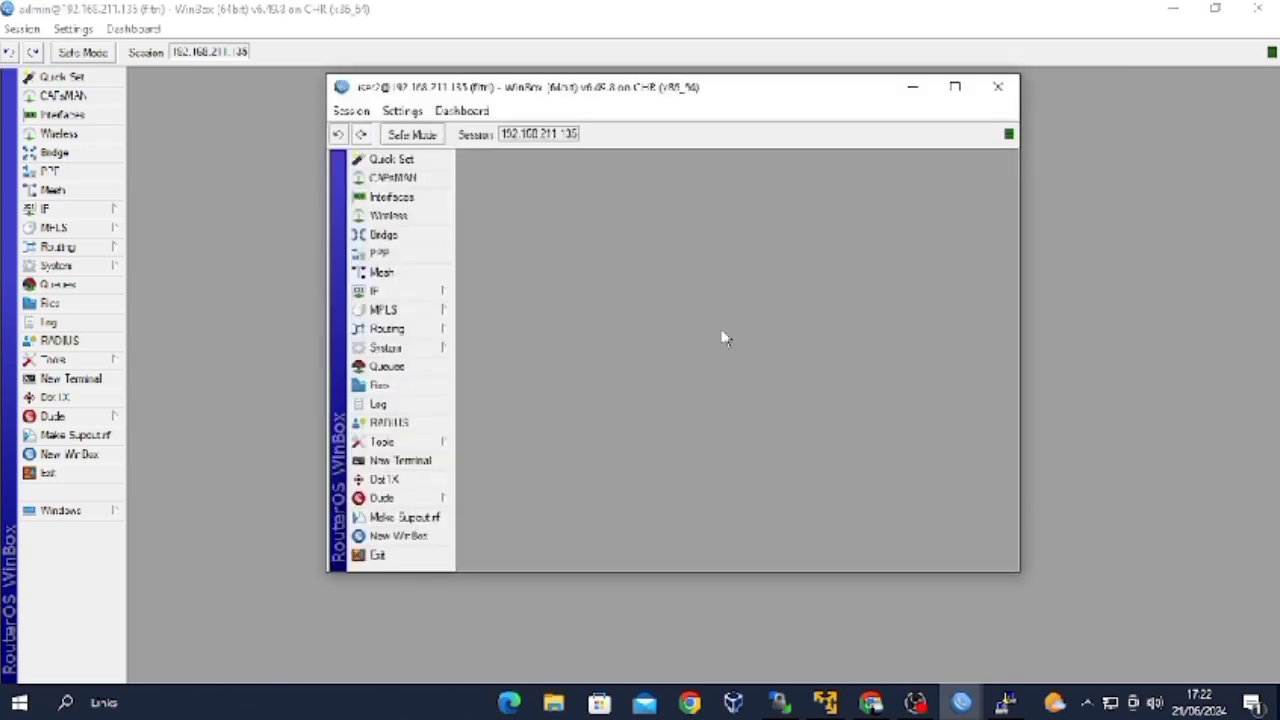
click(955, 87)
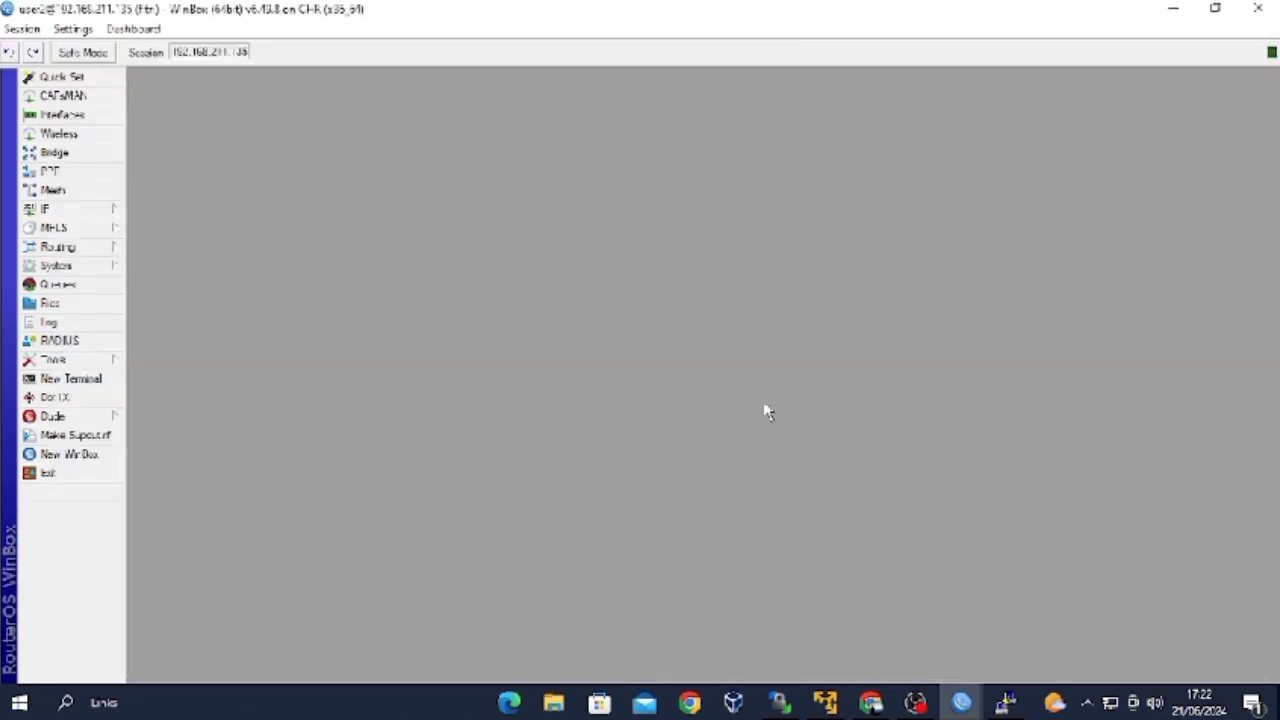
click(103, 208)
click(178, 247)
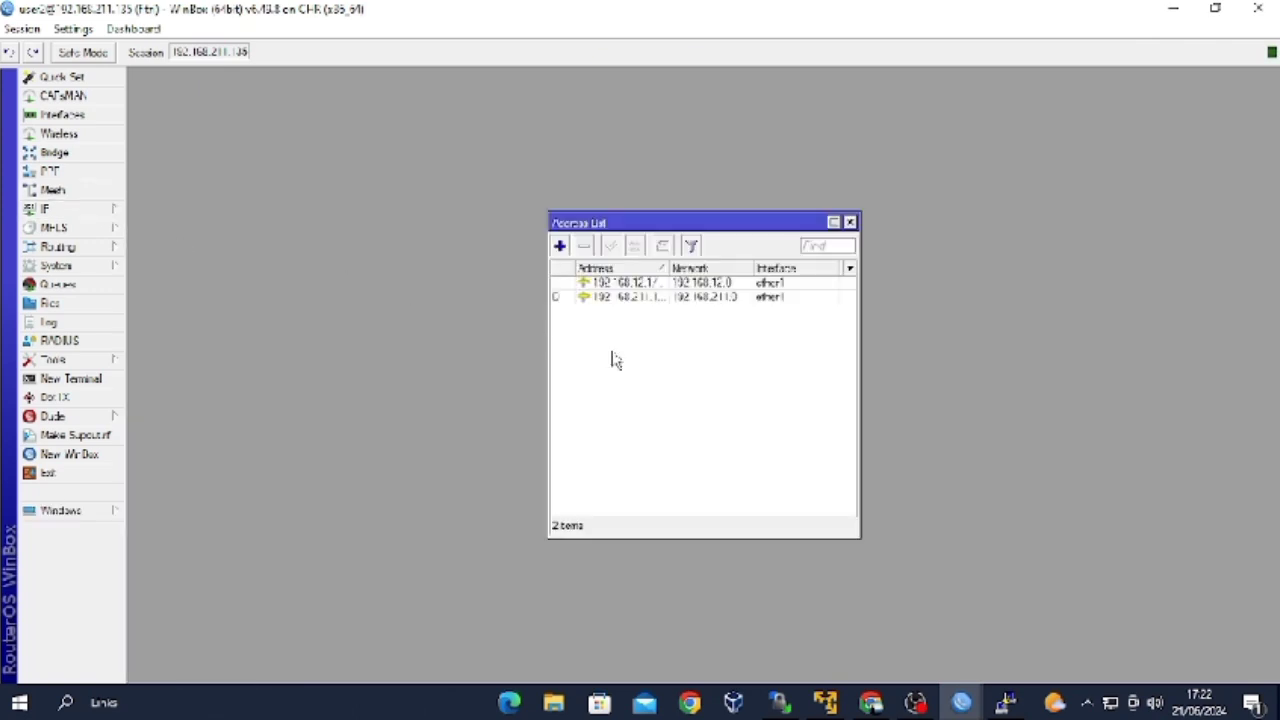